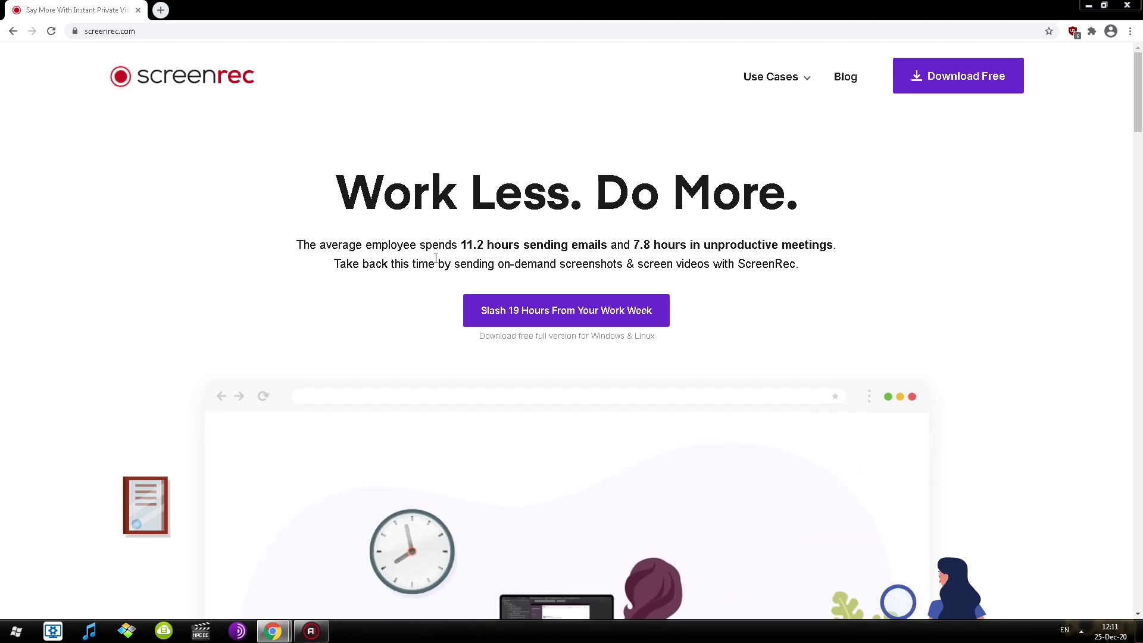
Step: Review the ScreenRec homepage introduction, the animated demo and the three benefit cards below it
scroll(436, 262, down, 3)
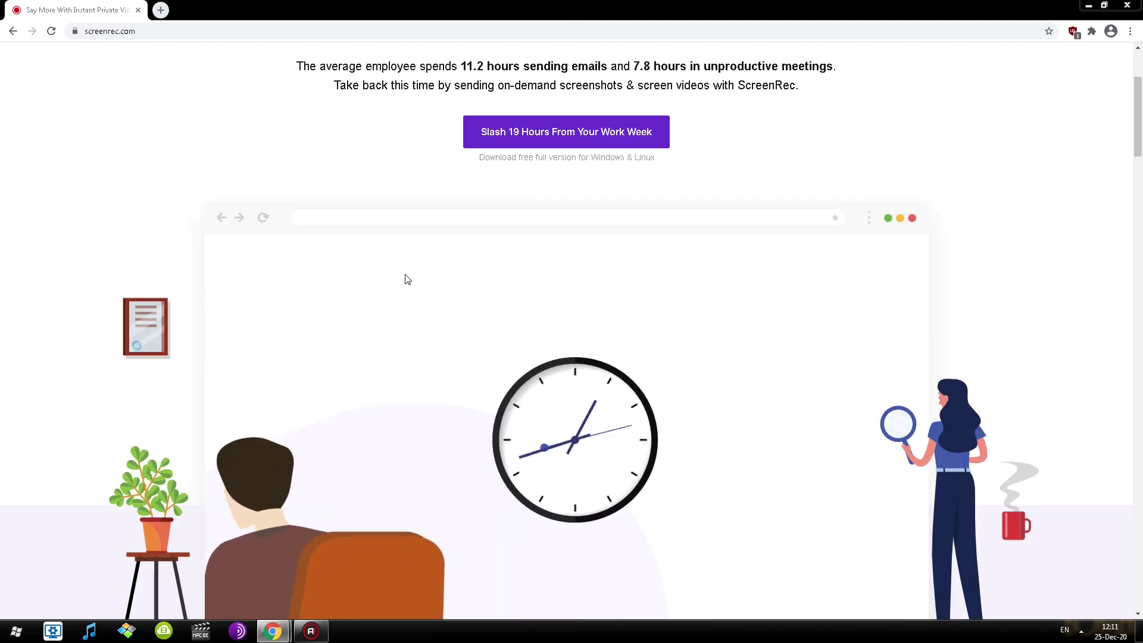
scroll(408, 280, down, 2)
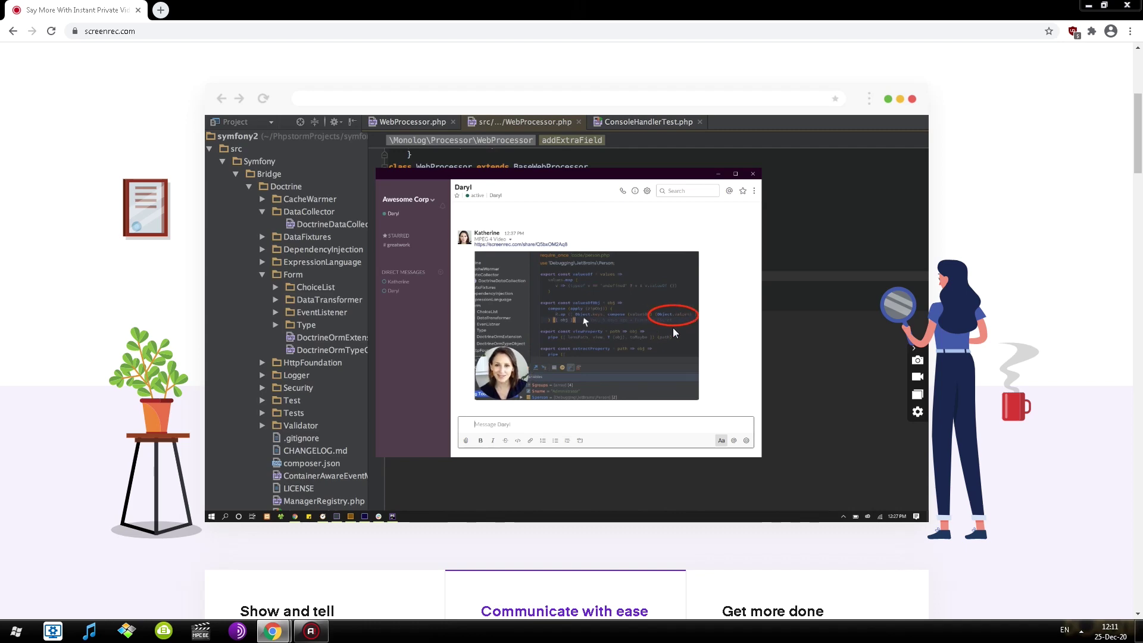
scroll(449, 316, down, 9)
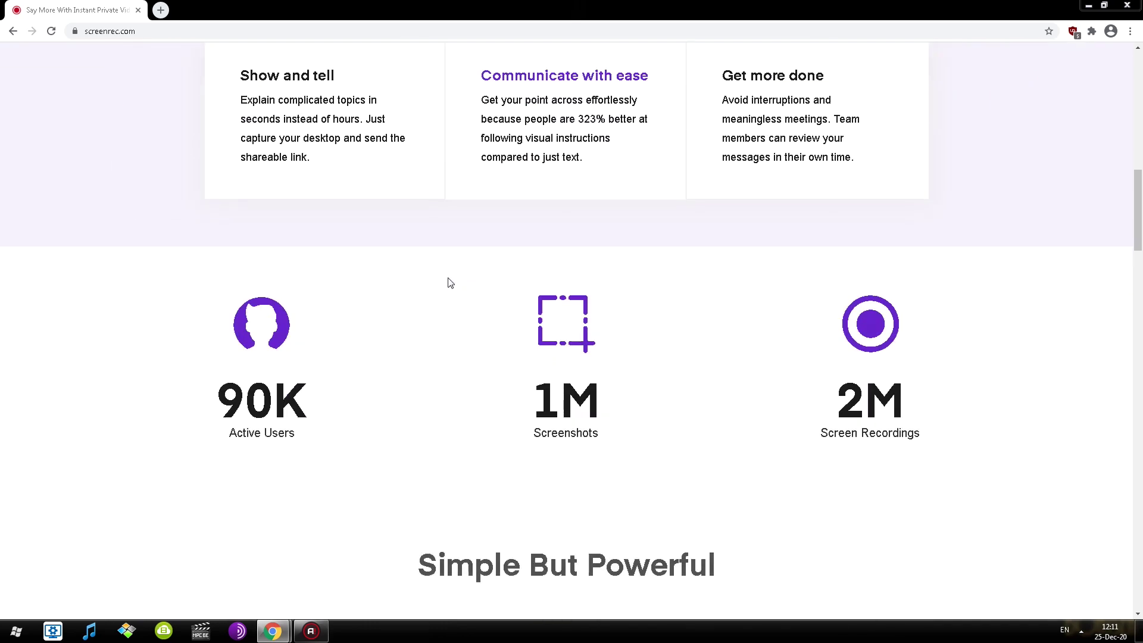
scroll(477, 268, up, 1)
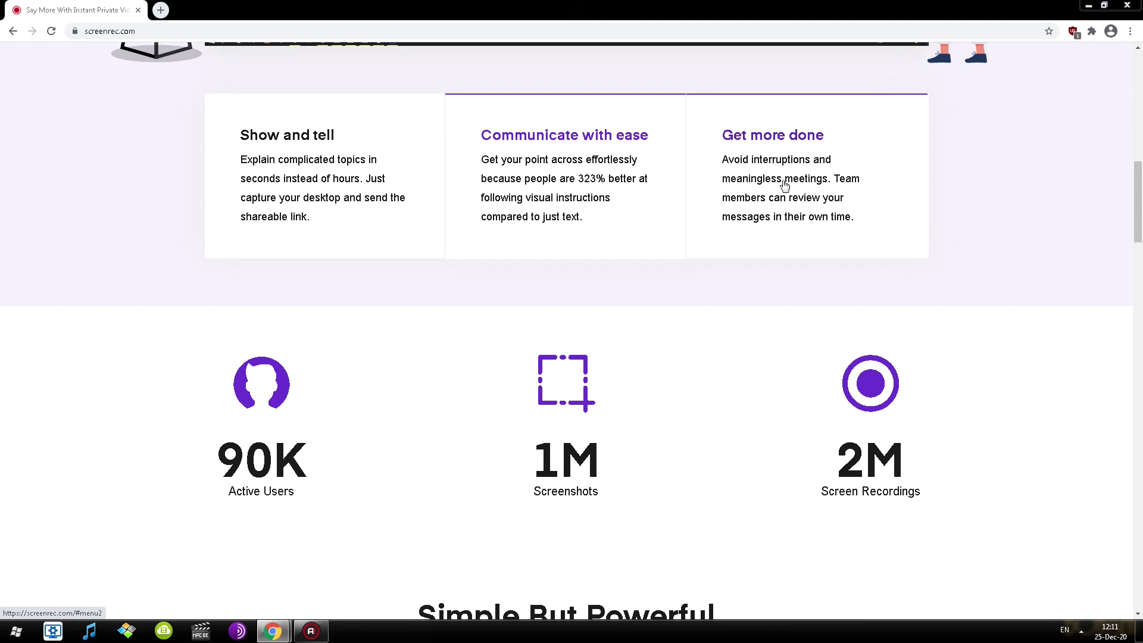
scroll(654, 271, down, 3)
Step: Examine the active users, screenshots and screen recordings statistics, highlighting the figures while reading
drag(245, 277, 829, 273)
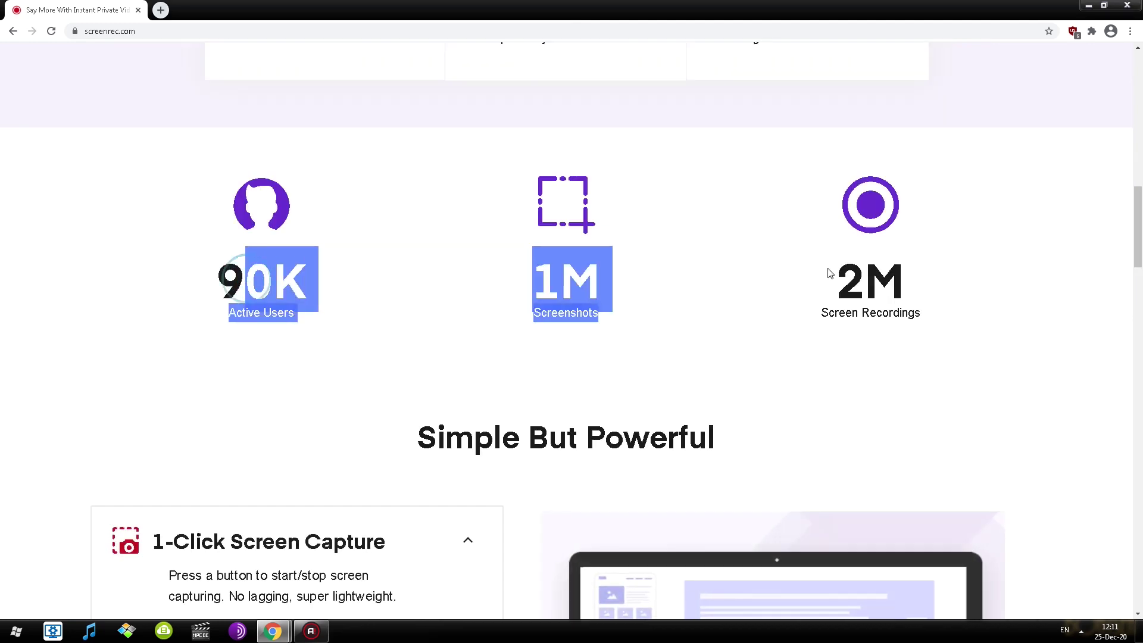
click(867, 280)
scroll(576, 235, down, 3)
scroll(340, 211, up, 2)
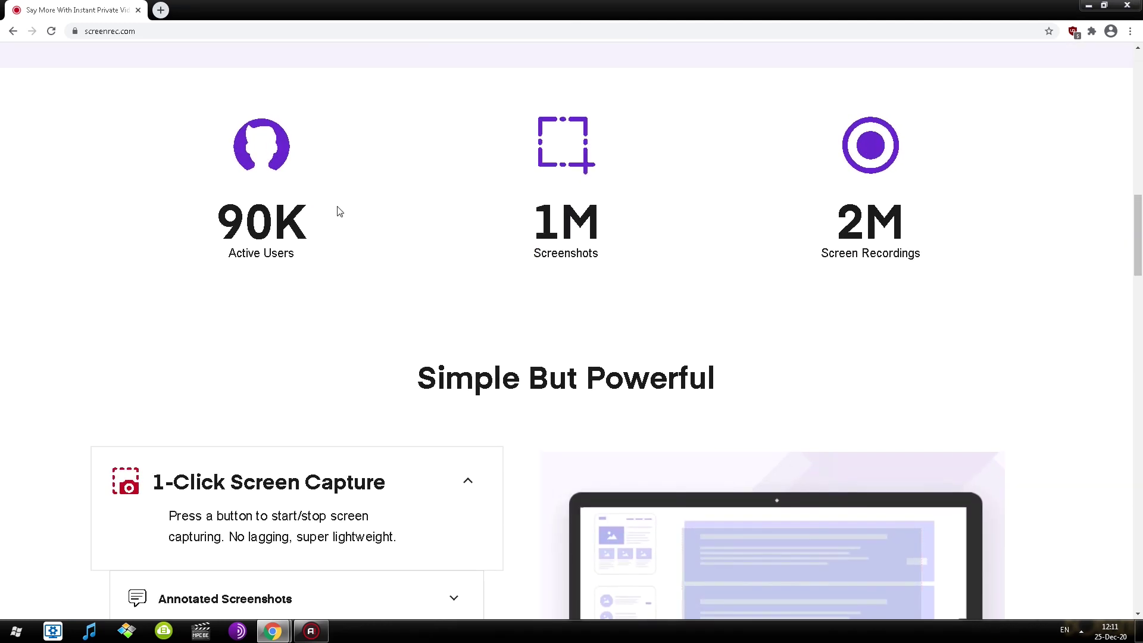
drag(216, 206, 927, 220)
click(524, 291)
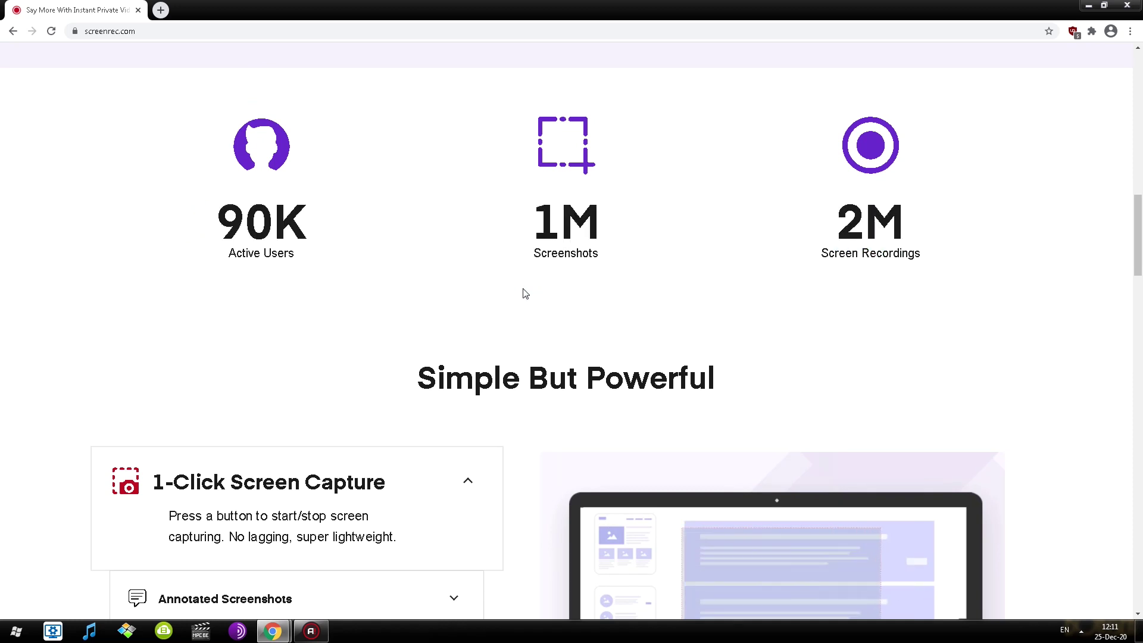
drag(542, 225, 779, 230)
click(569, 248)
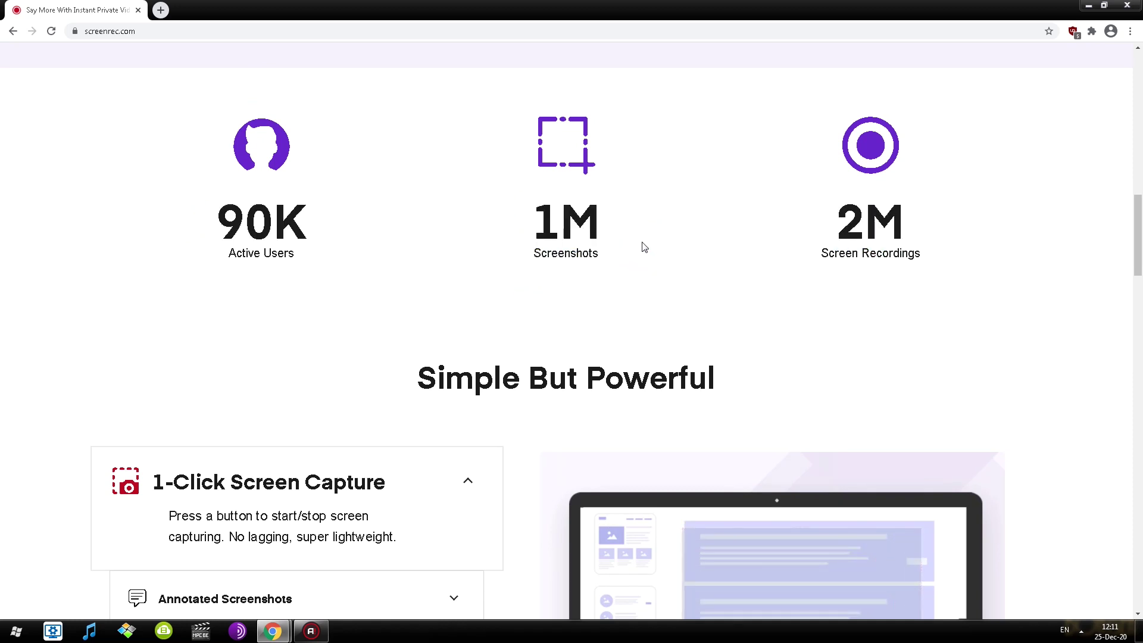
Step: Expand Annotated Screenshots, Instant Sharing, Complete Privacy, Analytics and Content Management in turn under Simple But Powerful to read each feature description
scroll(570, 249, down, 4)
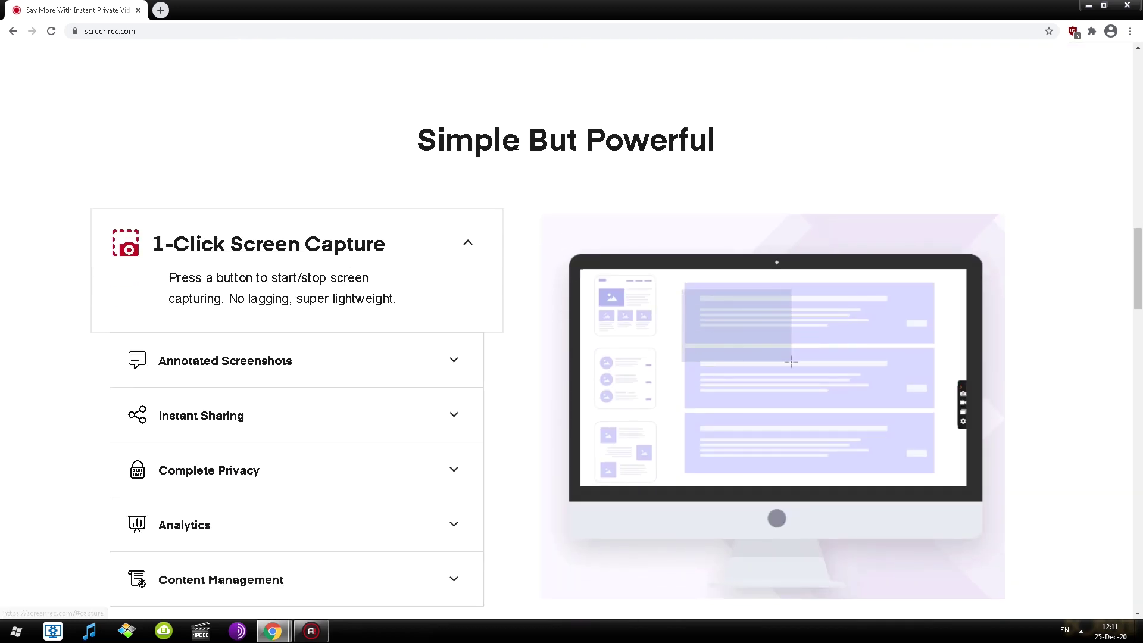
scroll(549, 277, down, 1)
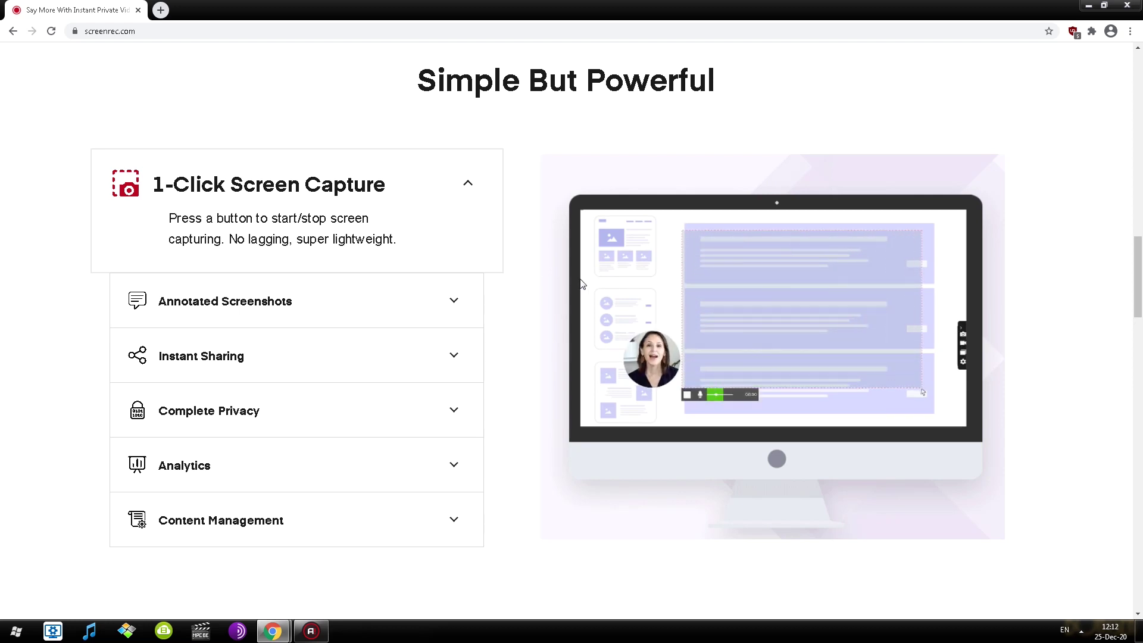
click(288, 304)
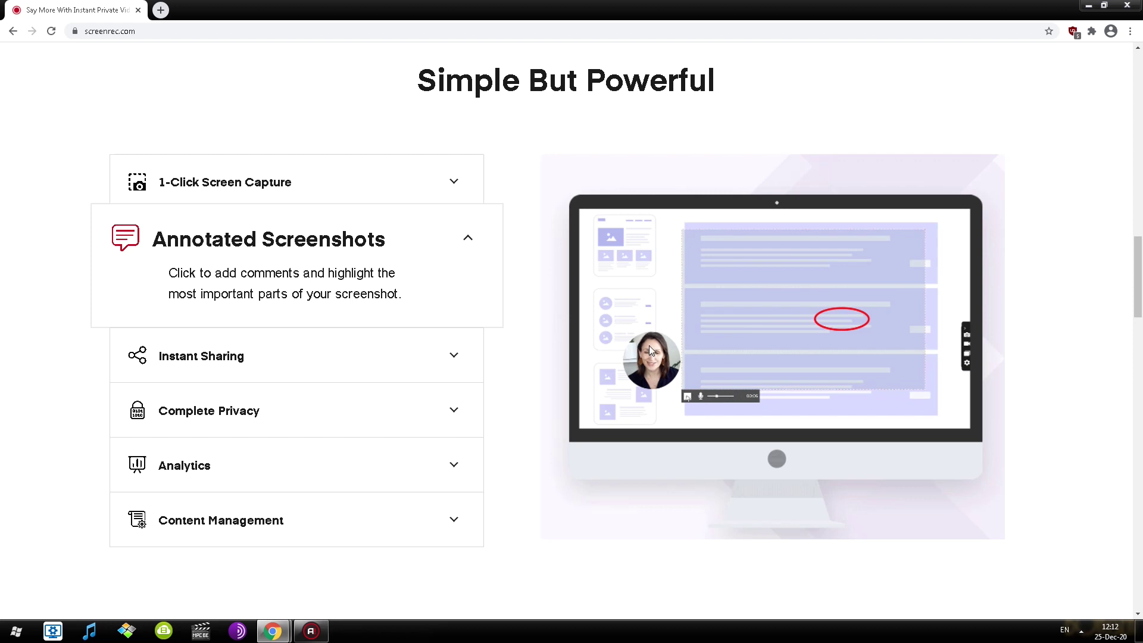
click(300, 357)
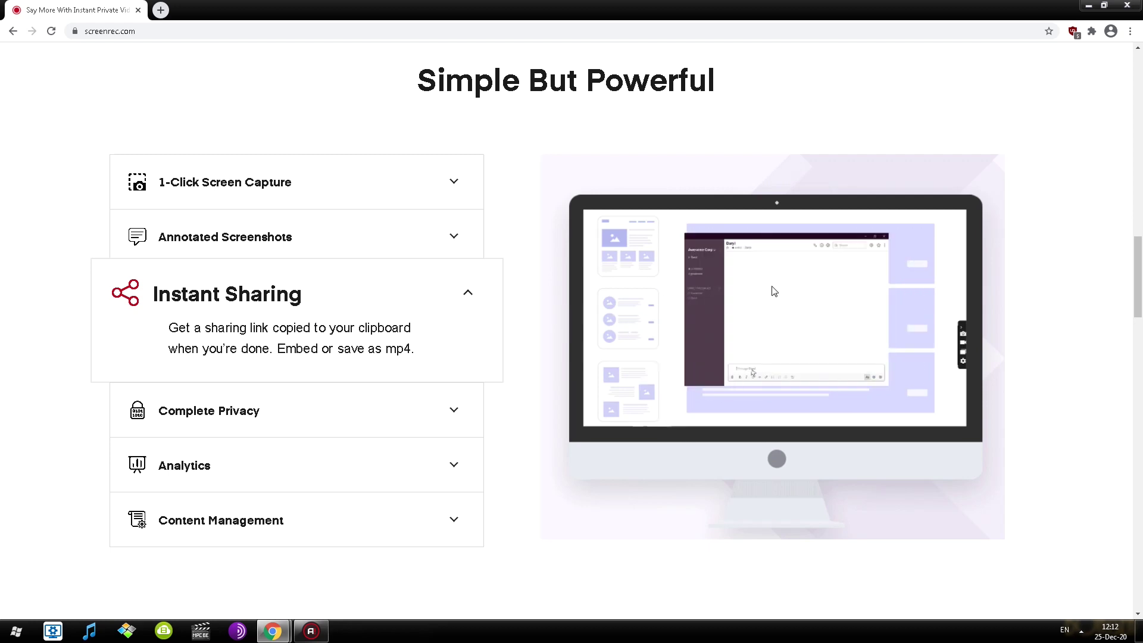
click(271, 410)
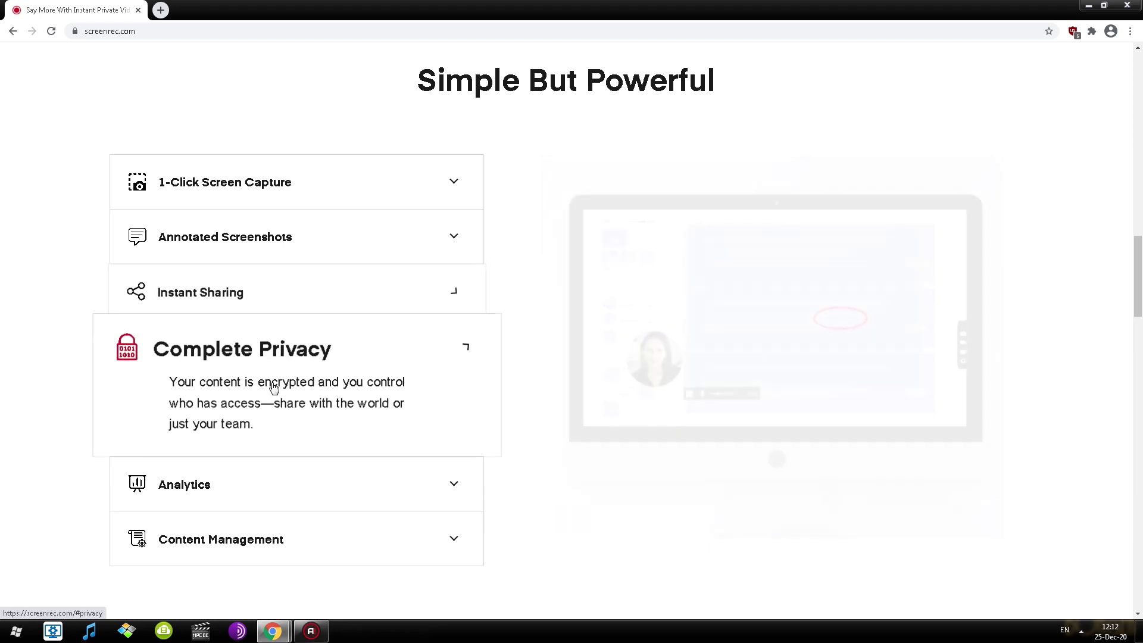
scroll(279, 357, down, 2)
click(222, 369)
click(222, 398)
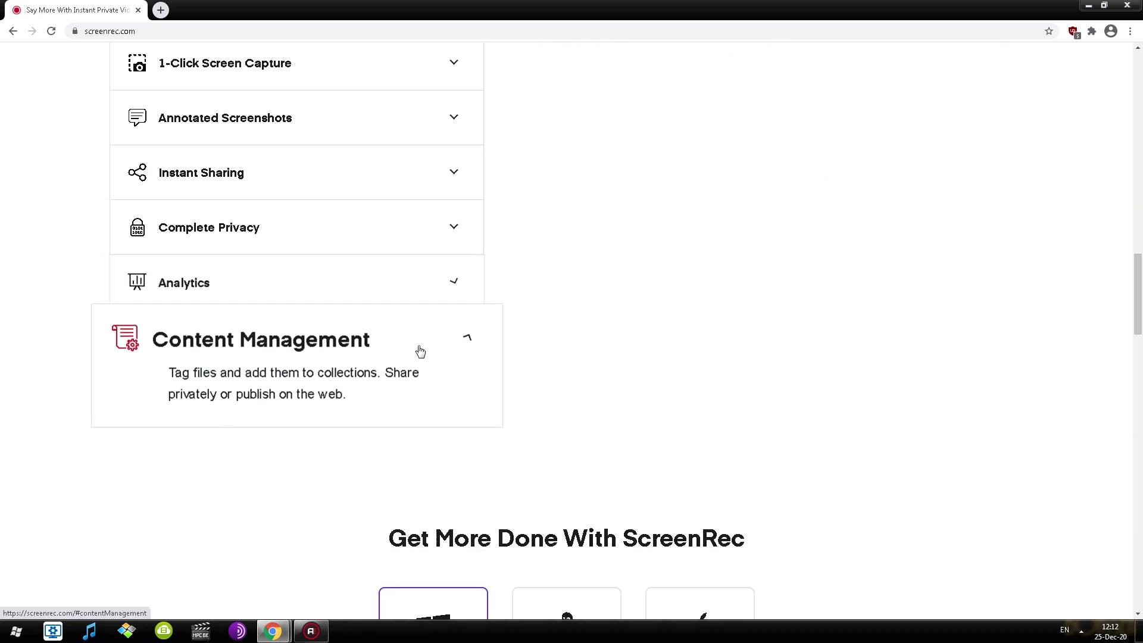
Step: Examine the supported operating systems and the Windows release's latest version, release date and compatibility details, highlighting the text while reading
scroll(387, 323, down, 3)
scroll(383, 323, down, 2)
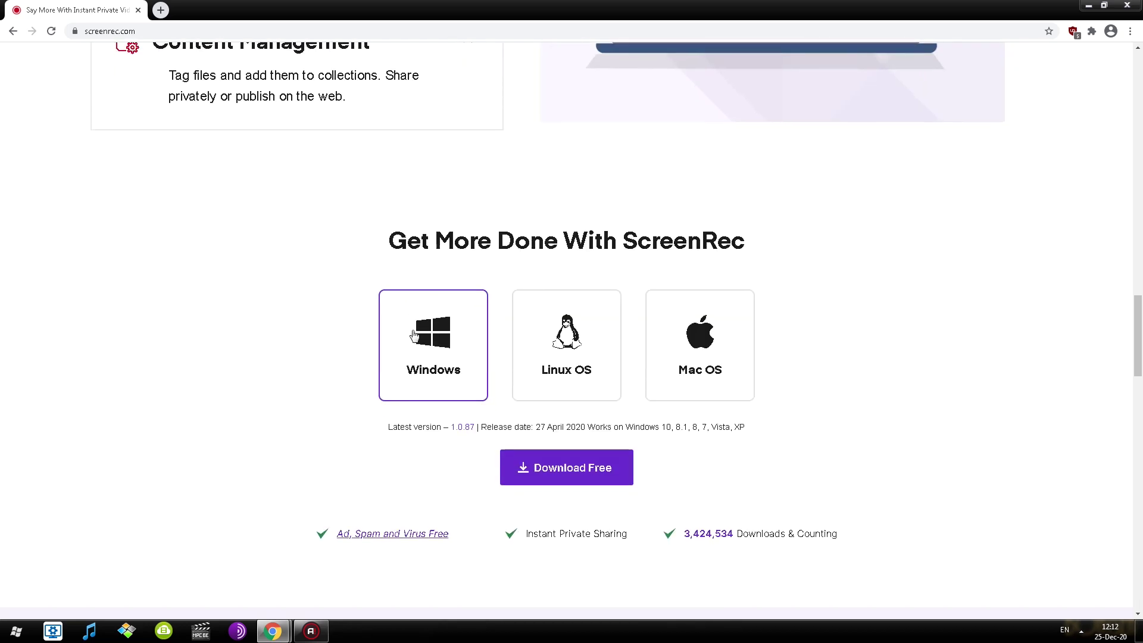
scroll(417, 327, down, 1)
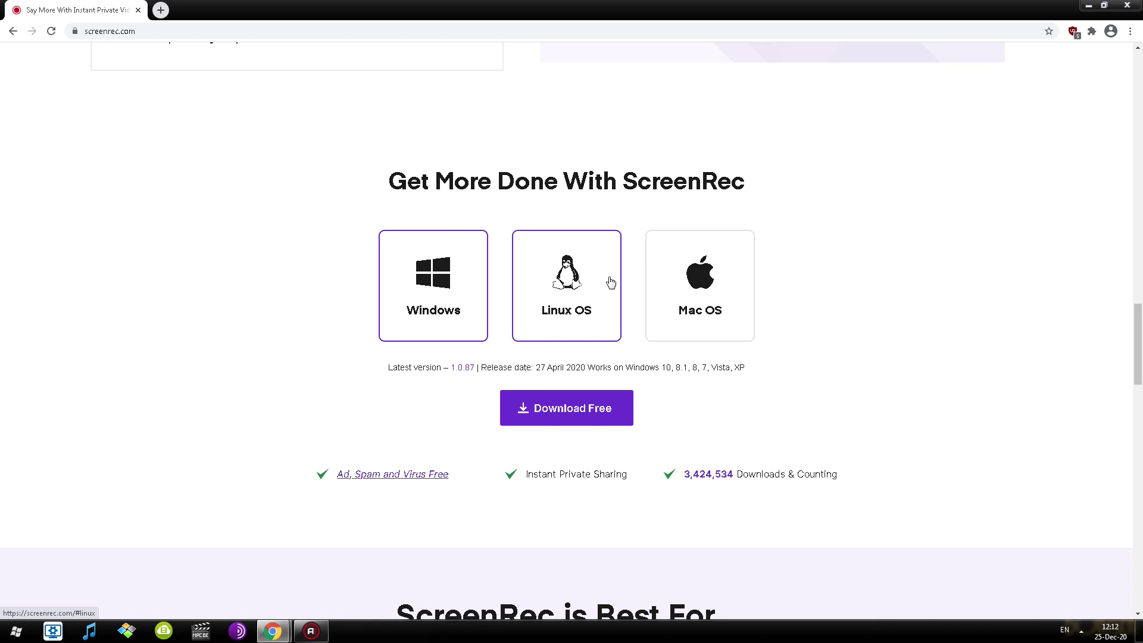
scroll(397, 266, down, 2)
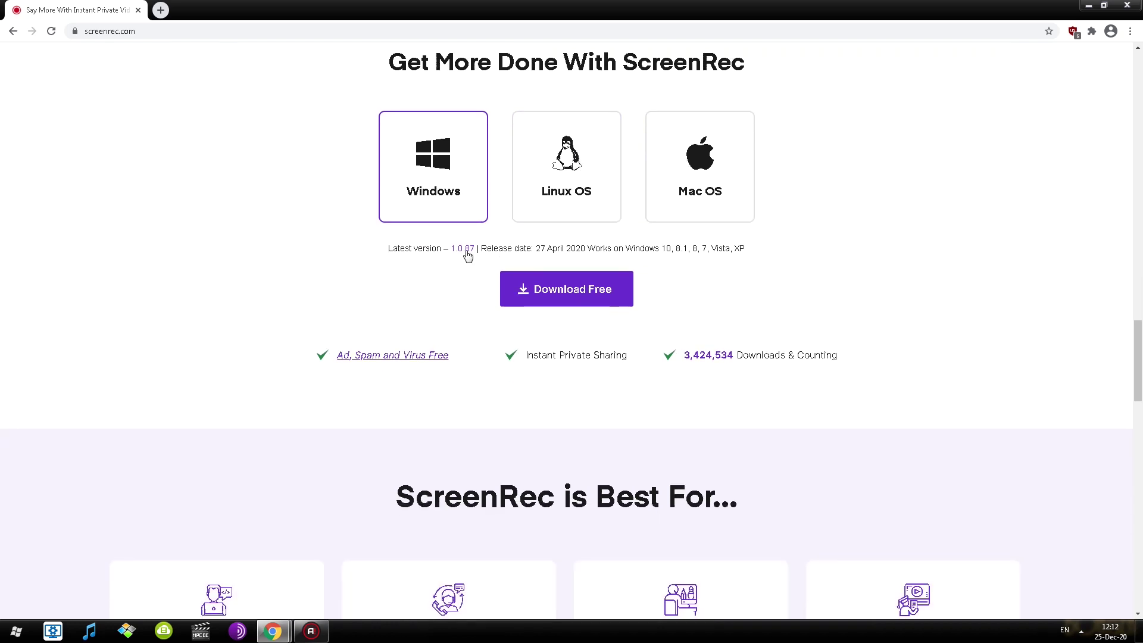
drag(406, 246, 478, 249)
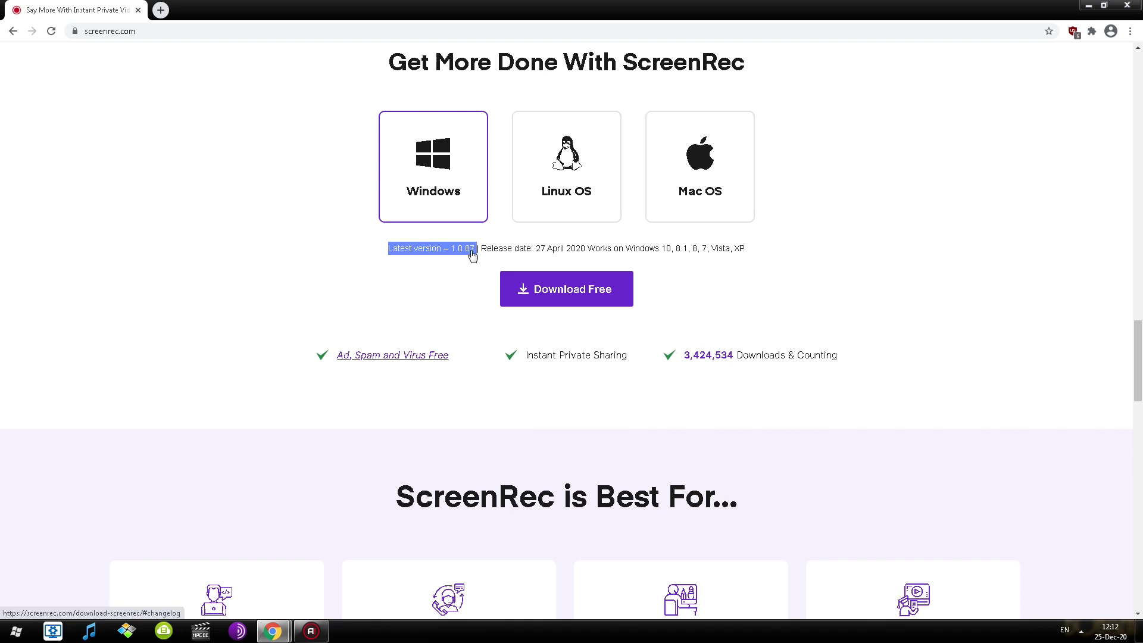
click(458, 260)
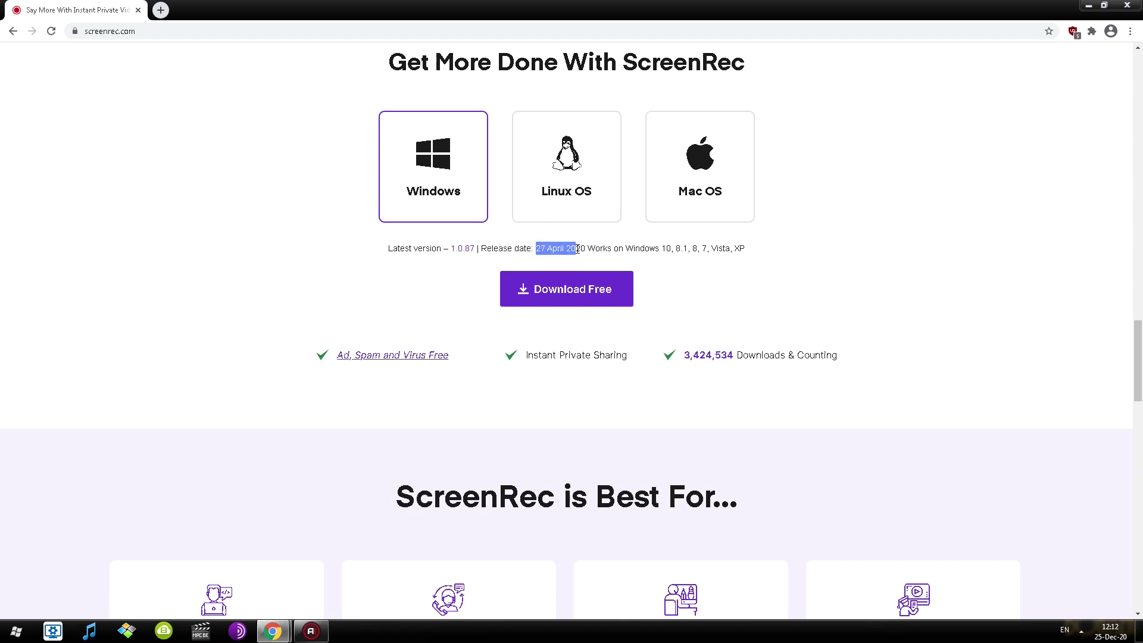
drag(619, 248, 755, 252)
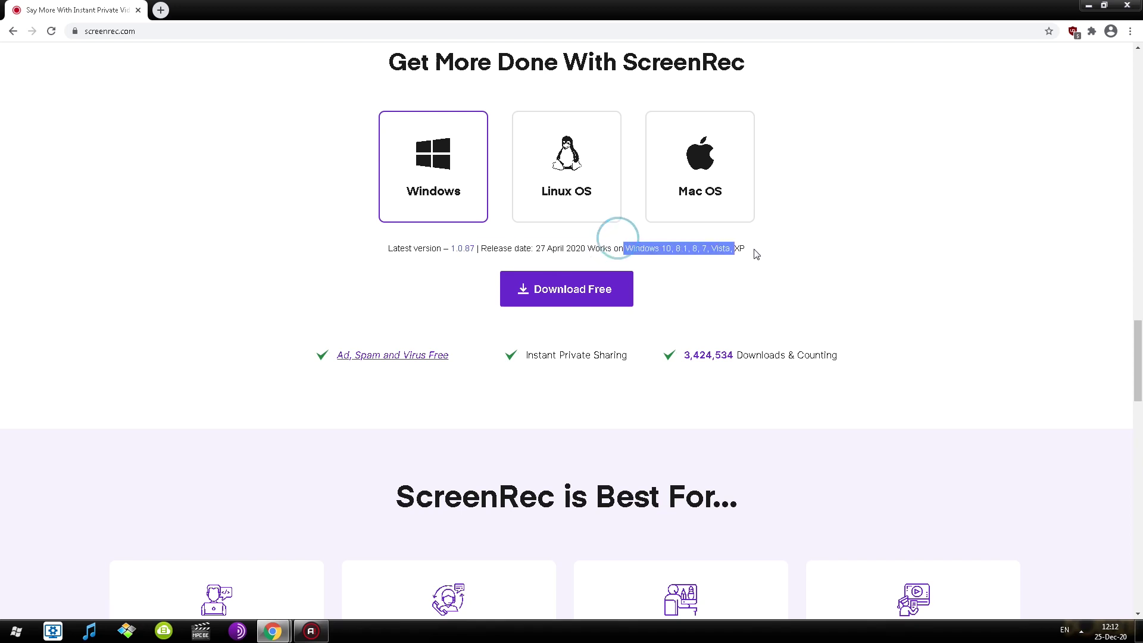
click(700, 260)
Step: Download the free ScreenRec web installer for Windows
scroll(441, 263, down, 2)
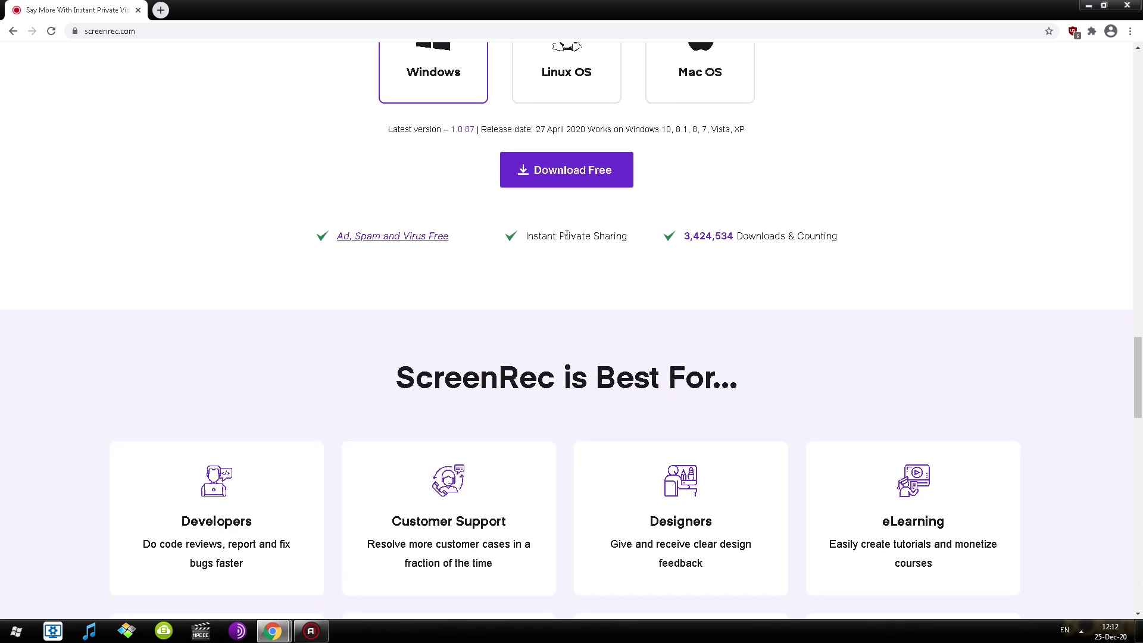
drag(814, 232, 645, 252)
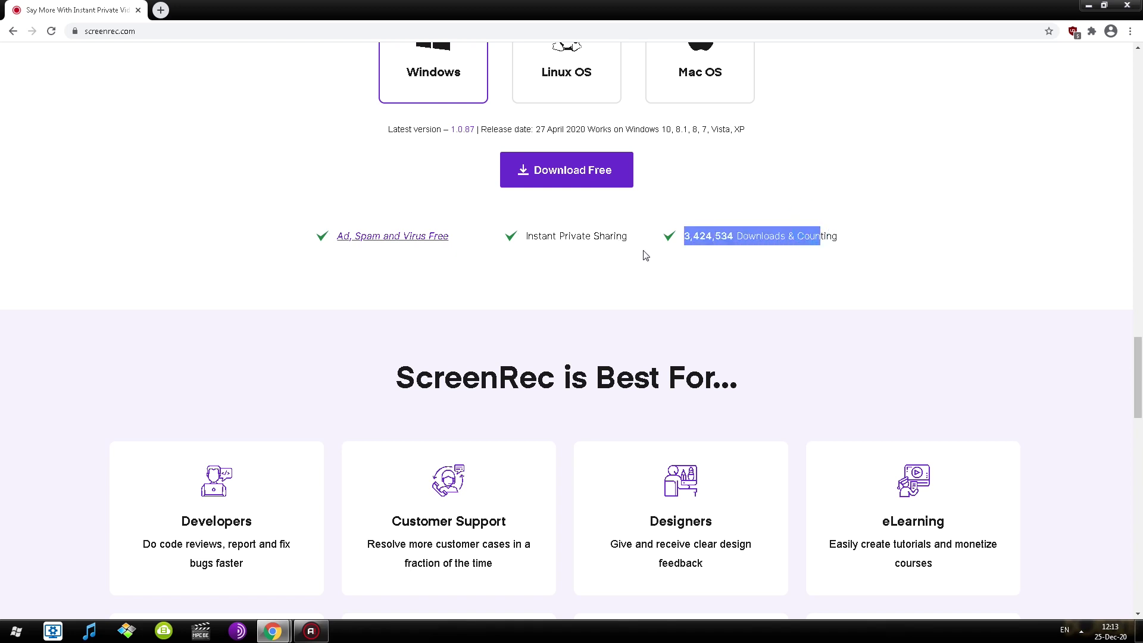
click(685, 260)
click(577, 179)
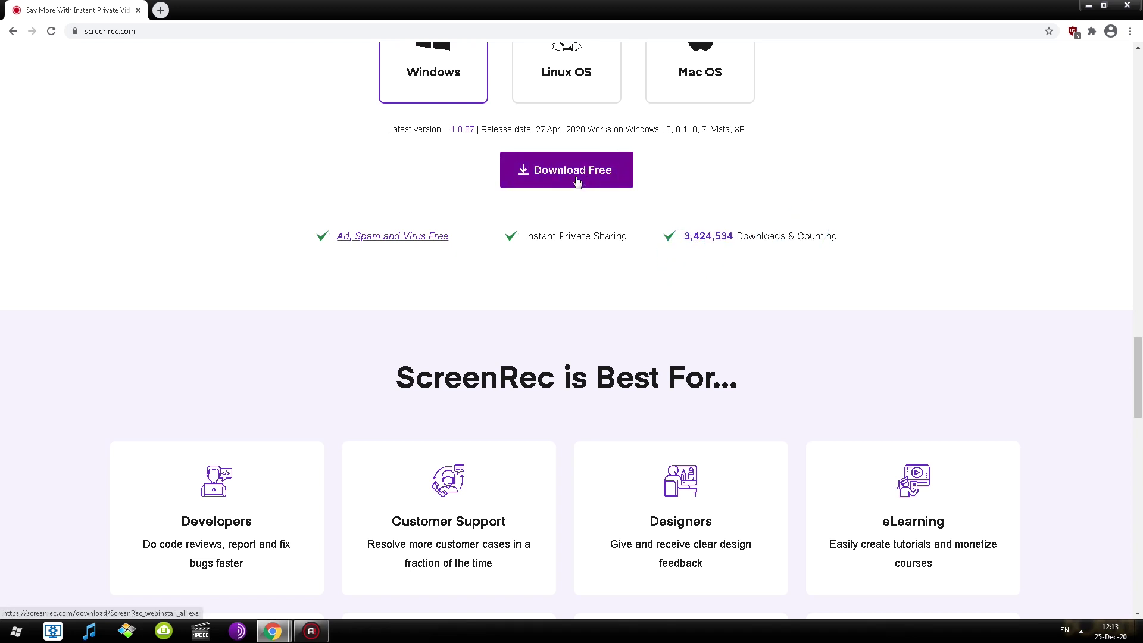
Step: Examine the download count and the neighbouring private sharing and virus-free claims beneath the download section
drag(734, 237, 684, 275)
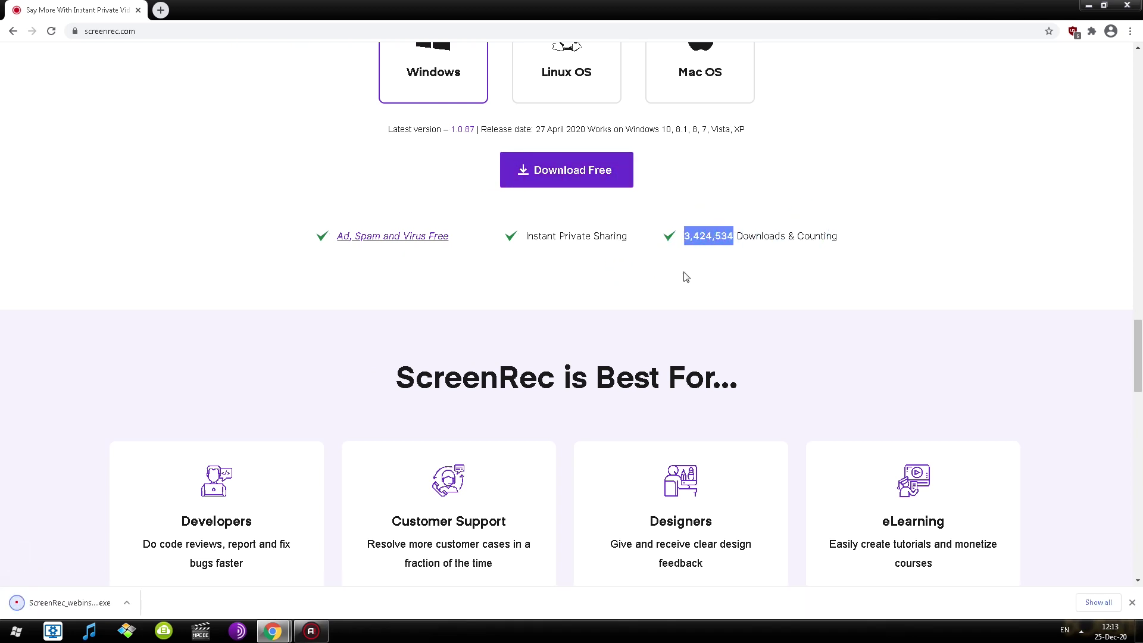
click(688, 268)
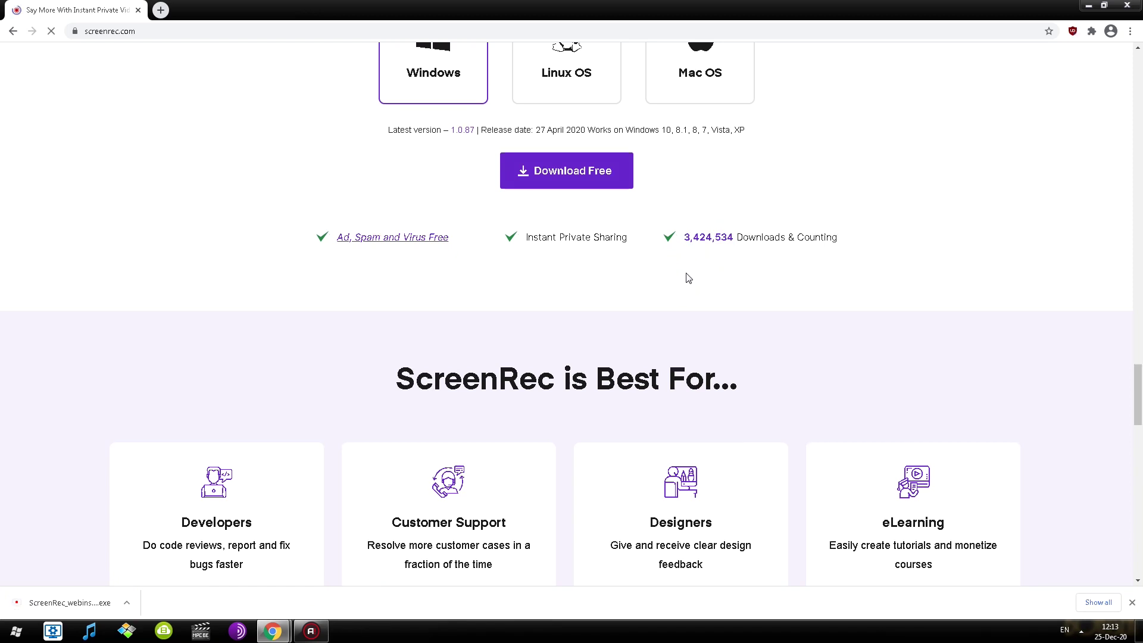
scroll(715, 250, down, 1)
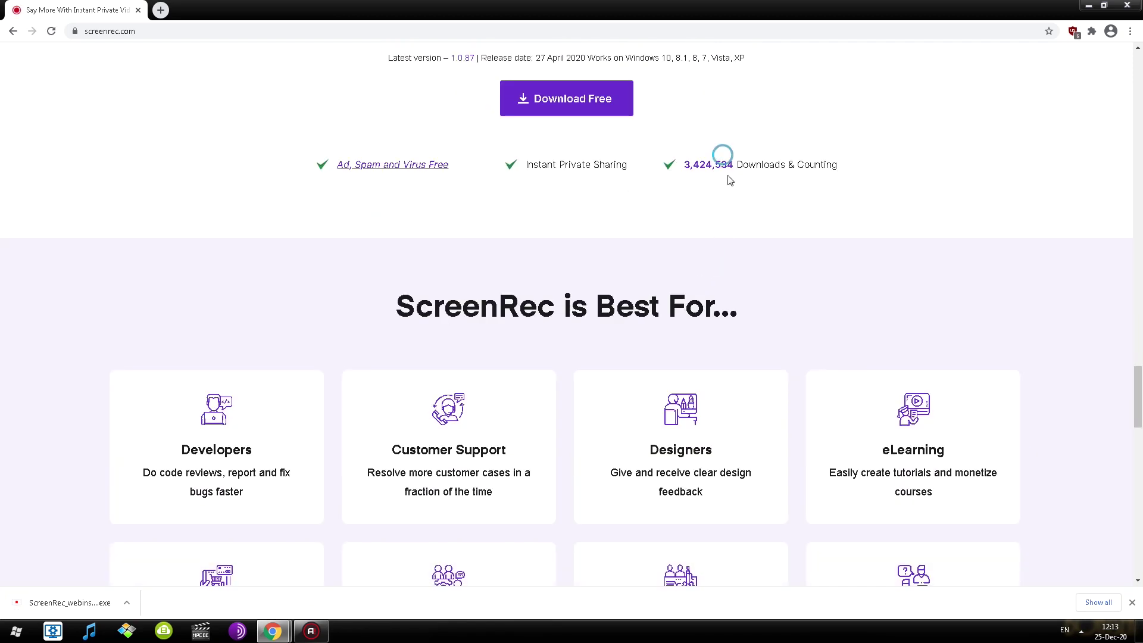
scroll(721, 238, up, 2)
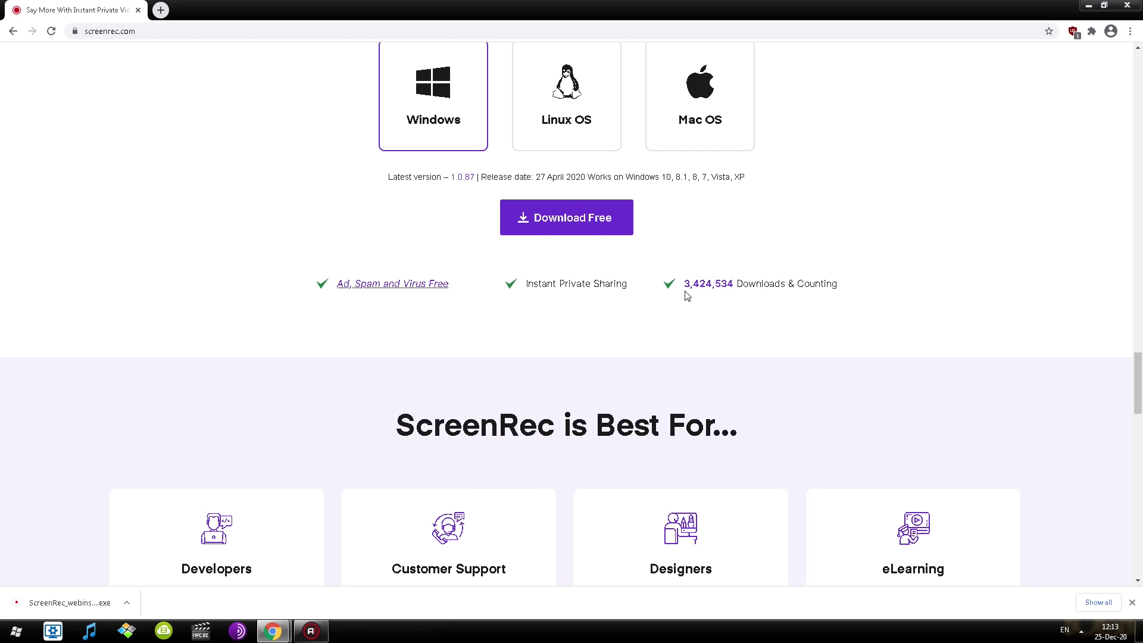
drag(688, 296, 525, 308)
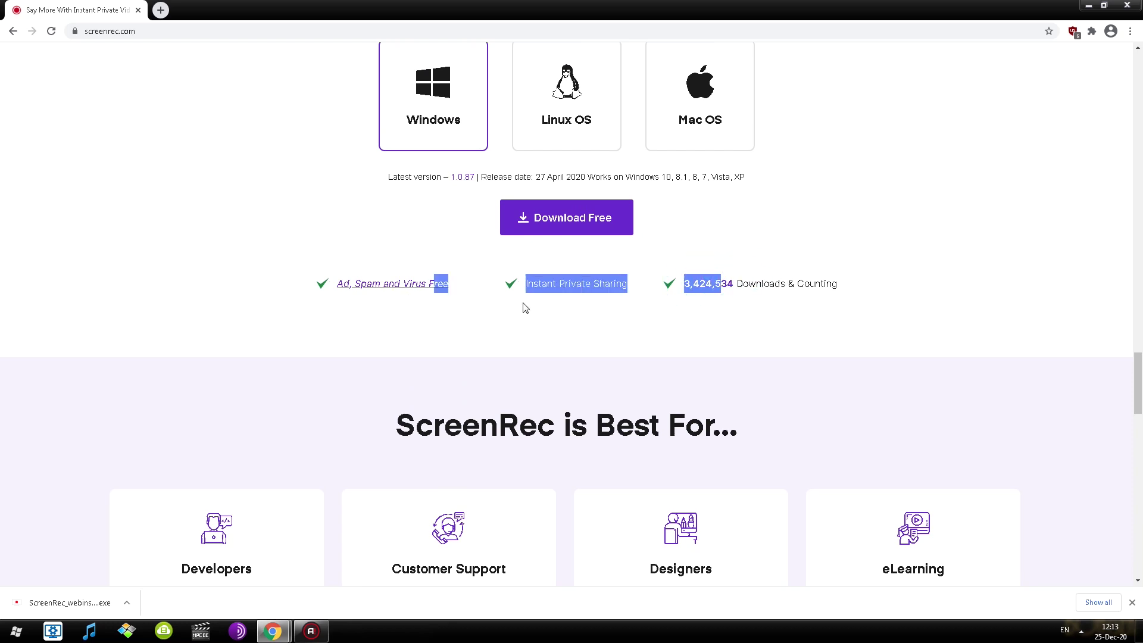
click(575, 310)
Step: Review the ScreenRec is Best For use cases, the customer testimonials and the footer of the homepage
scroll(546, 296, down, 4)
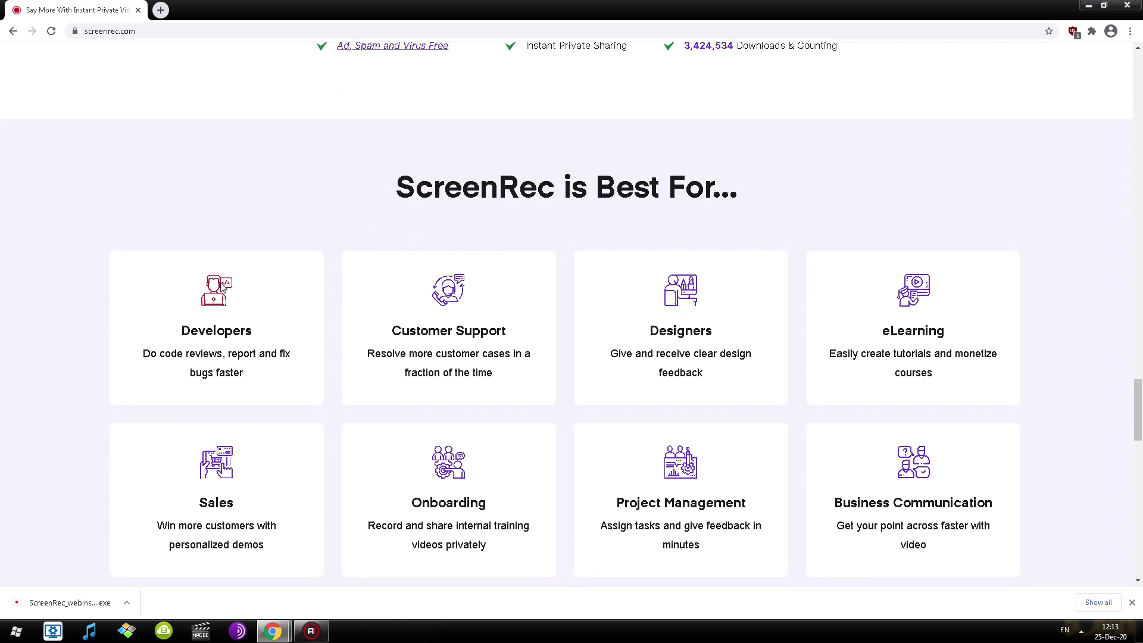
scroll(575, 271, down, 1)
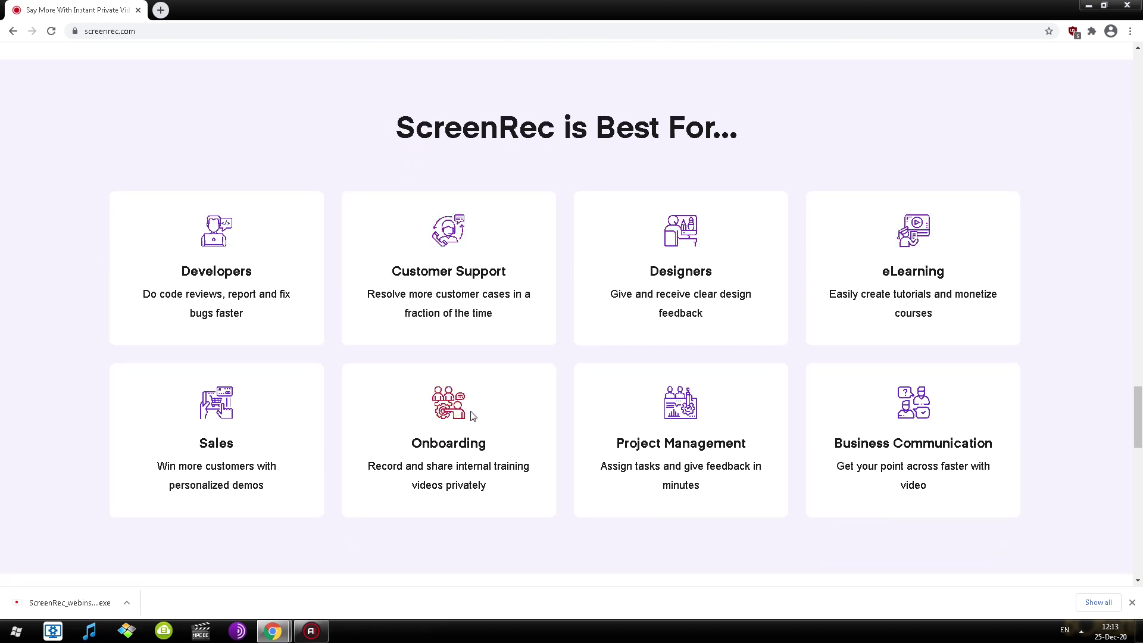
scroll(725, 327, down, 1)
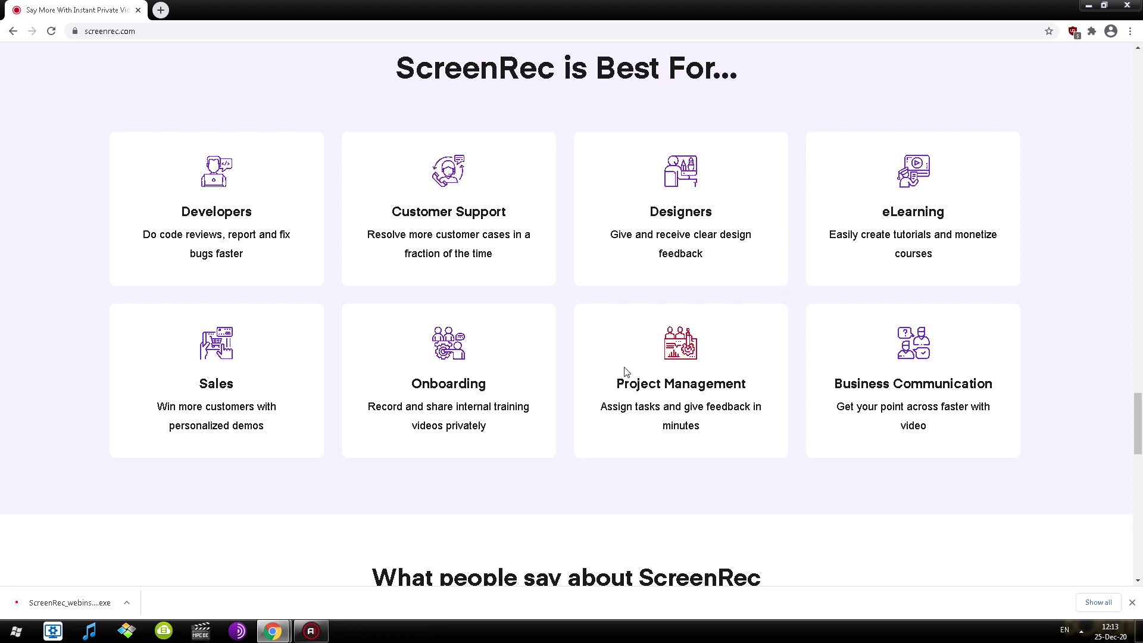
scroll(562, 305, down, 6)
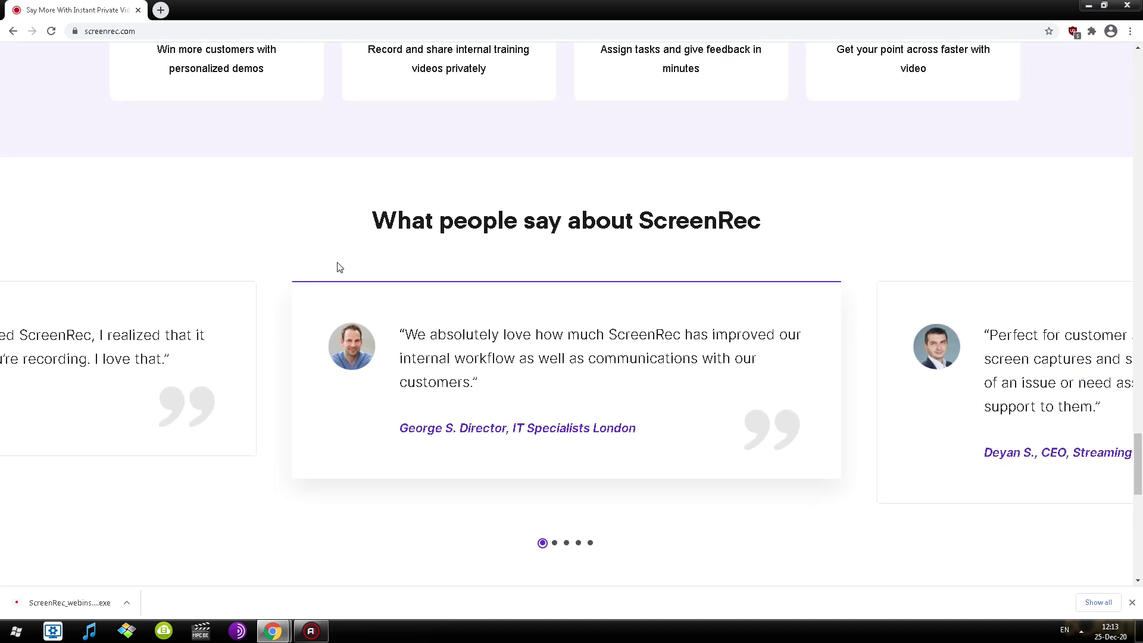
scroll(421, 228, down, 12)
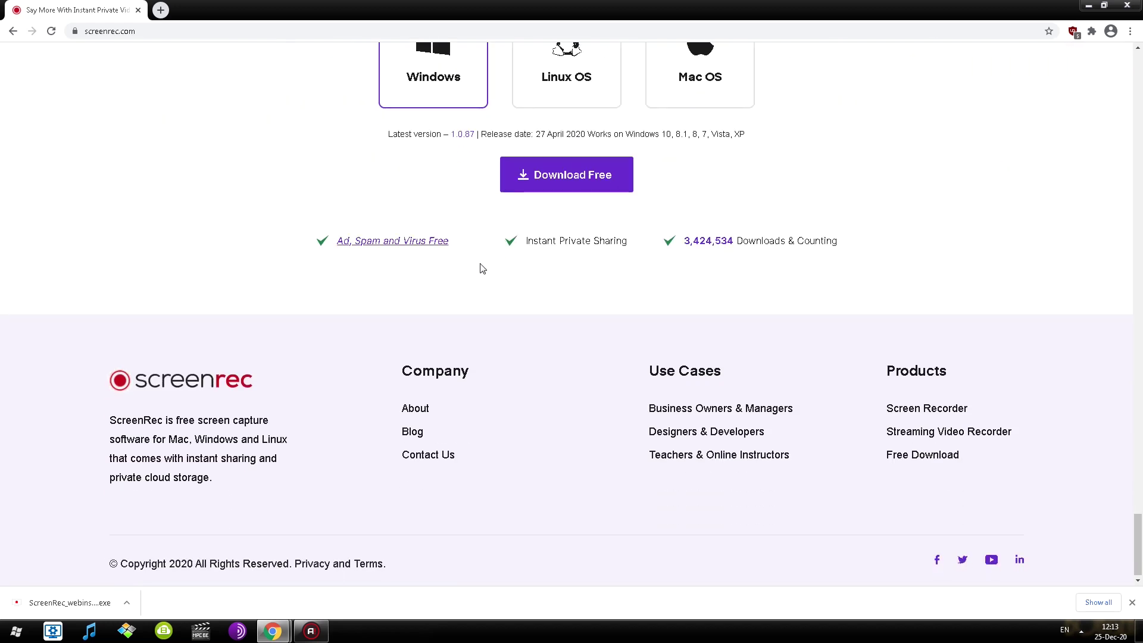
Step: Open the Screen Recorder product page from the footer's Products links and review its feature points
scroll(873, 455, up, 1)
click(915, 471)
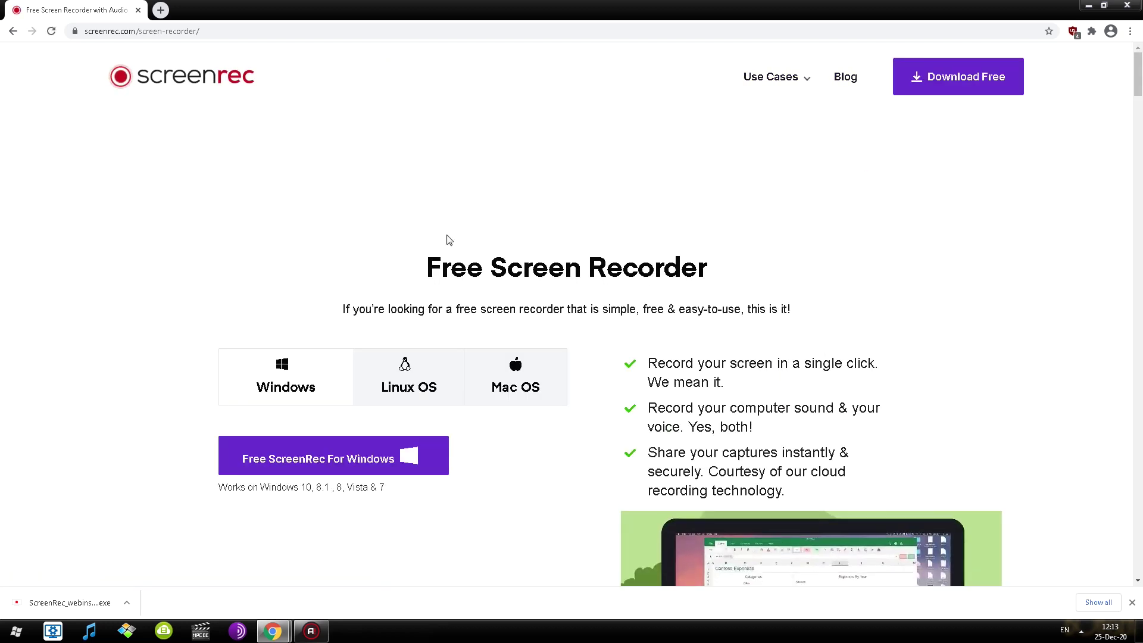
scroll(512, 236, down, 1)
scroll(576, 245, down, 1)
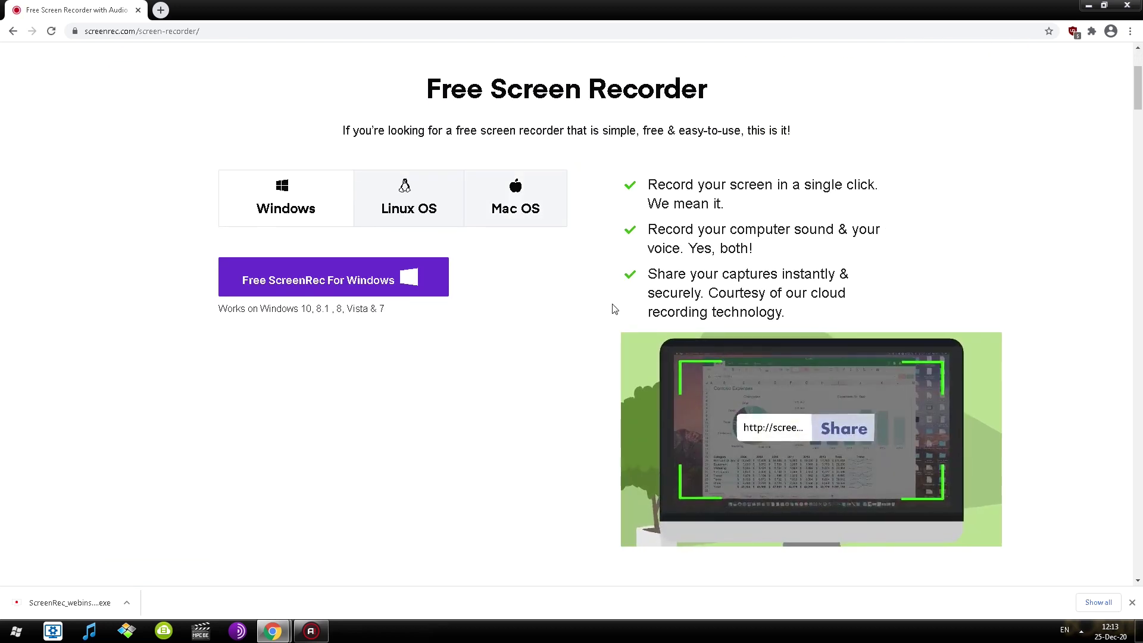
Step: Review the Screen Recorder page from its platform choices through the Why Screenrec and Features At Glance sections
scroll(607, 302, up, 1)
scroll(607, 303, up, 2)
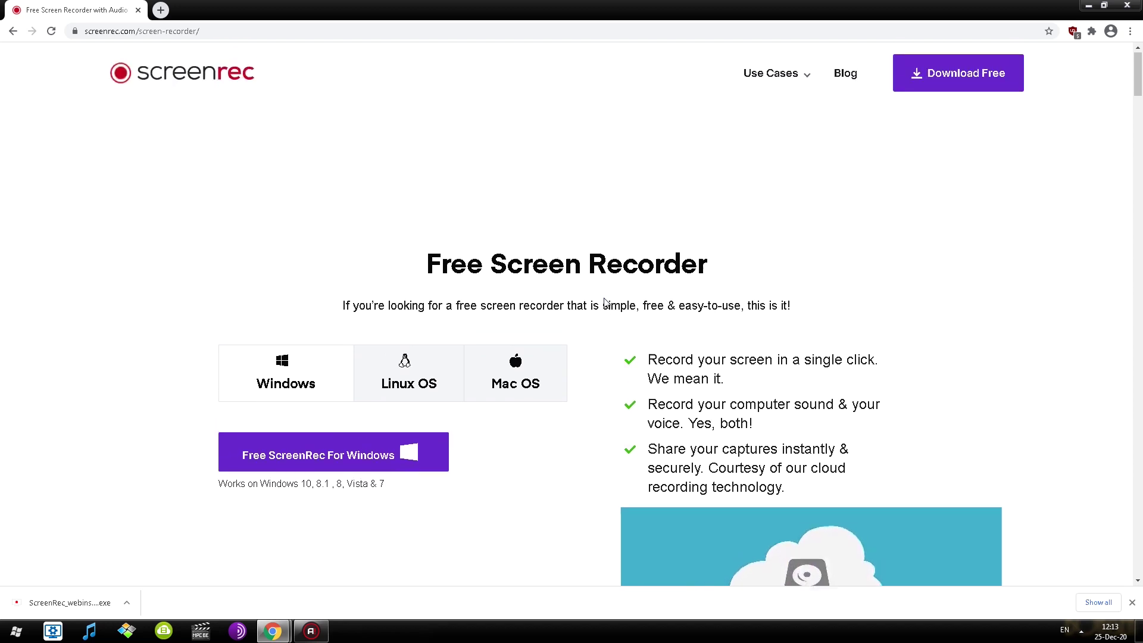
scroll(604, 301, down, 10)
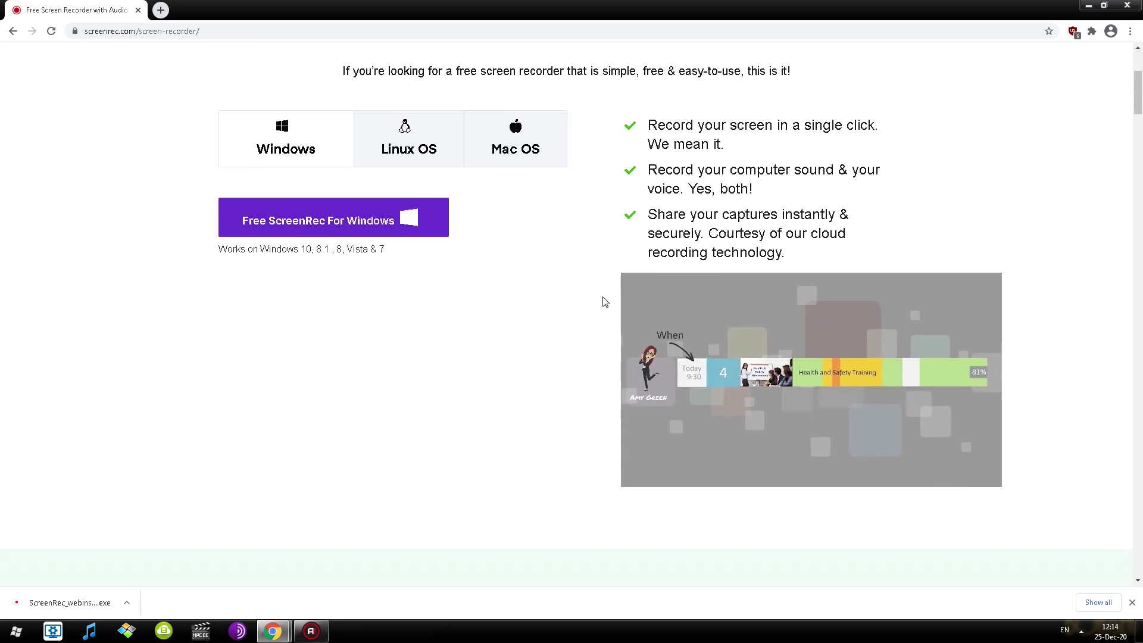
scroll(606, 172, down, 2)
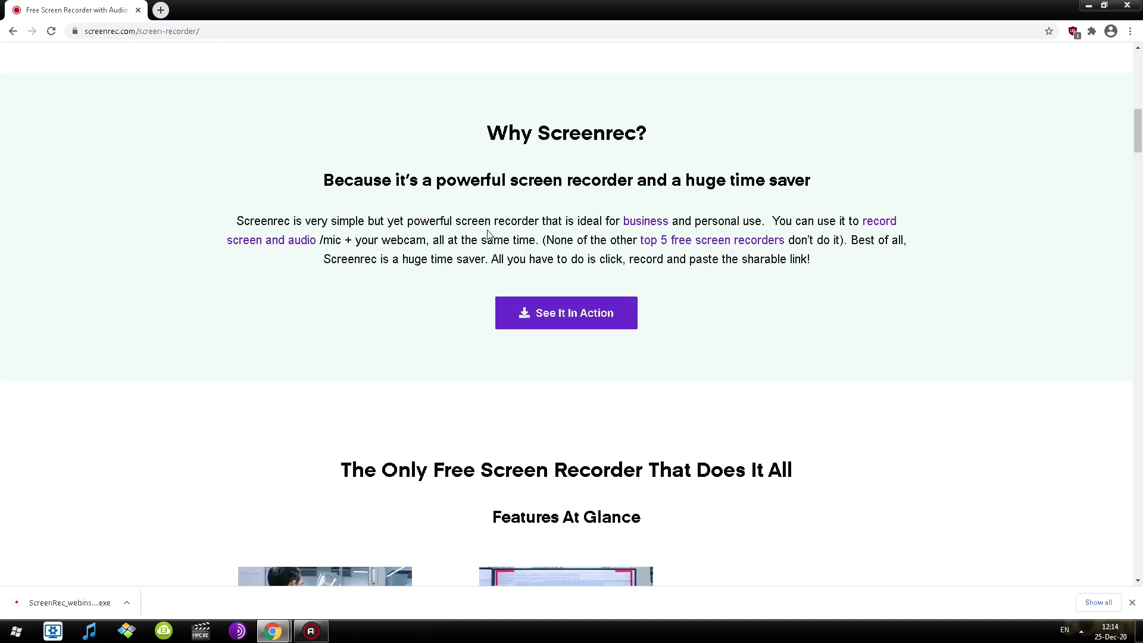
scroll(486, 241, down, 3)
scroll(483, 248, down, 5)
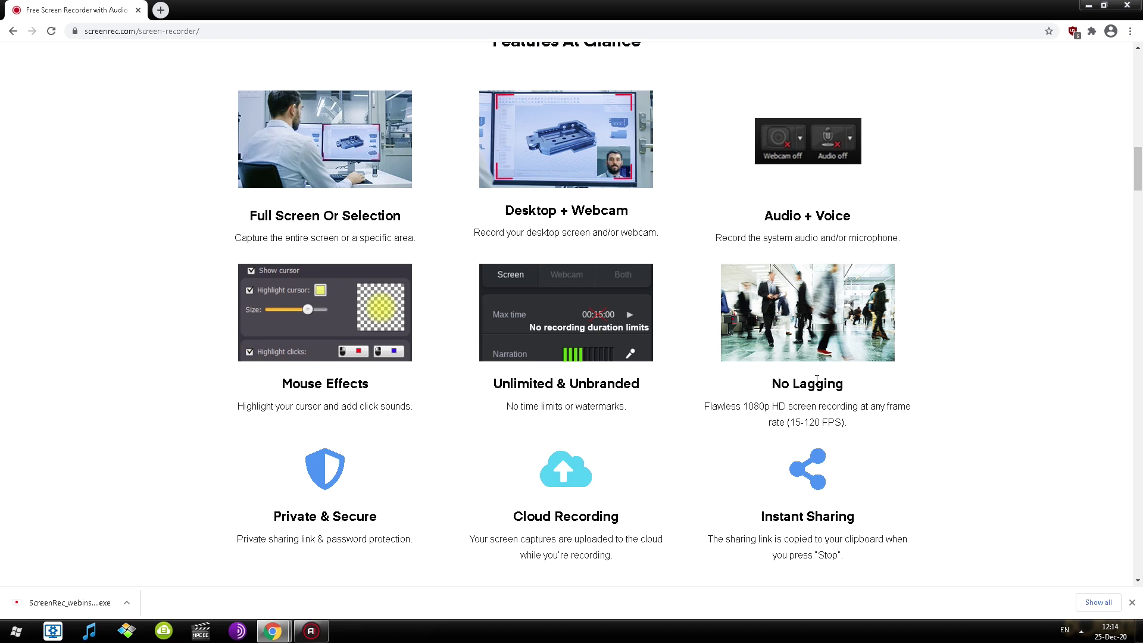
Step: Highlight the Unlimited & Unbranded heading and its line about time limits and watermarks to point them out
scroll(817, 381, down, 2)
drag(493, 265, 655, 292)
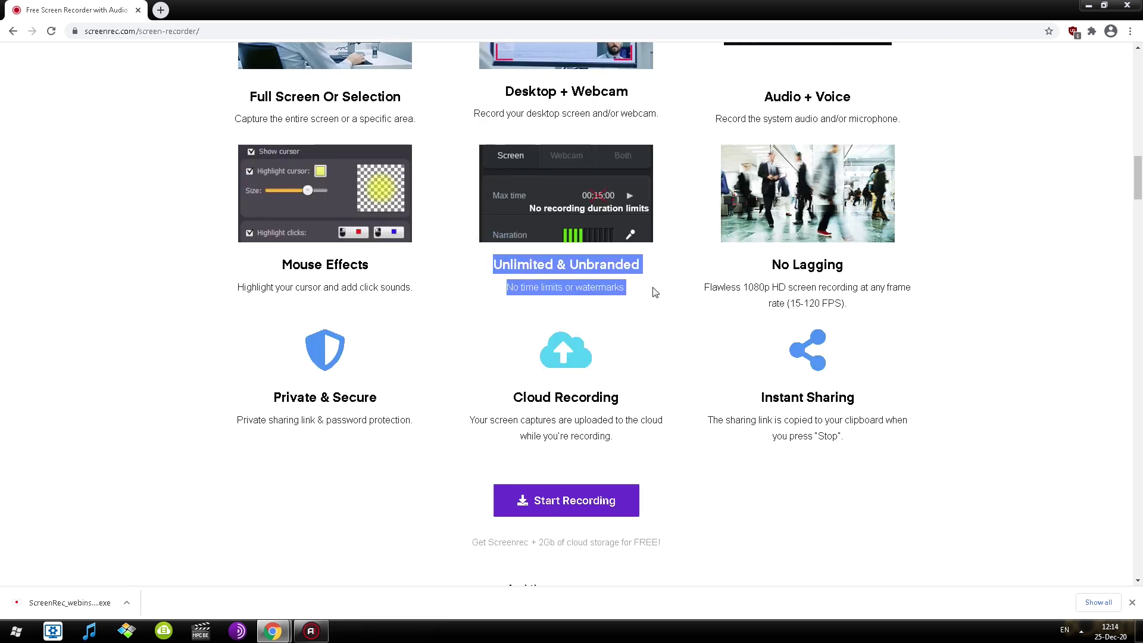
click(528, 290)
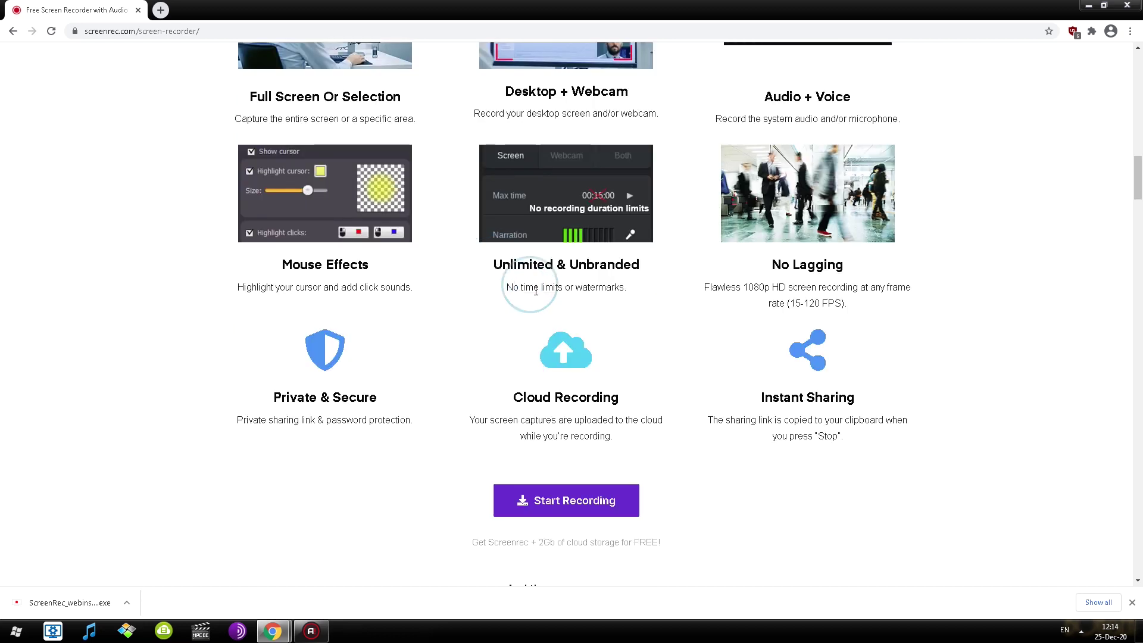
drag(502, 269, 641, 296)
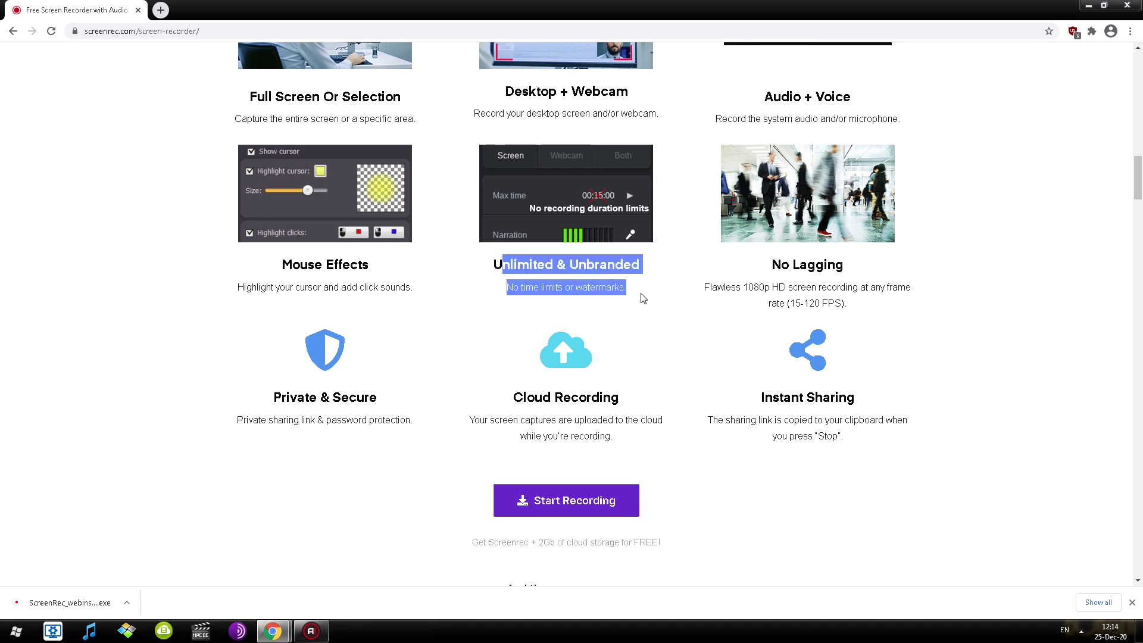
click(589, 286)
Step: Review the additional features, example uses, System Requirements and How-To Guides on the Screen Recorder page
scroll(581, 284, down, 13)
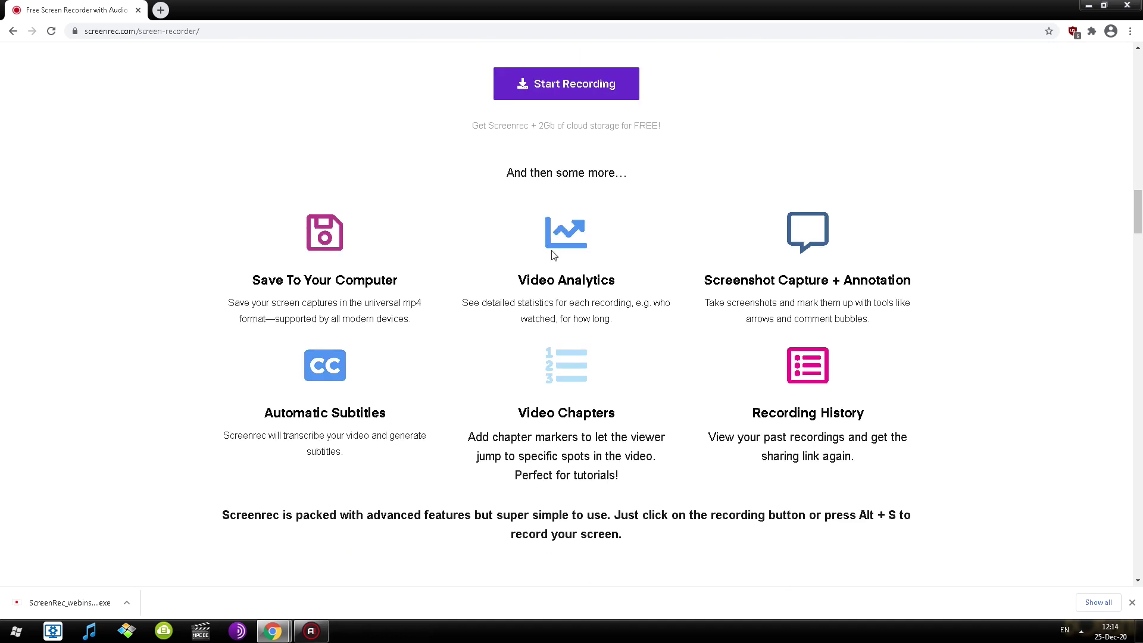
scroll(514, 253, down, 14)
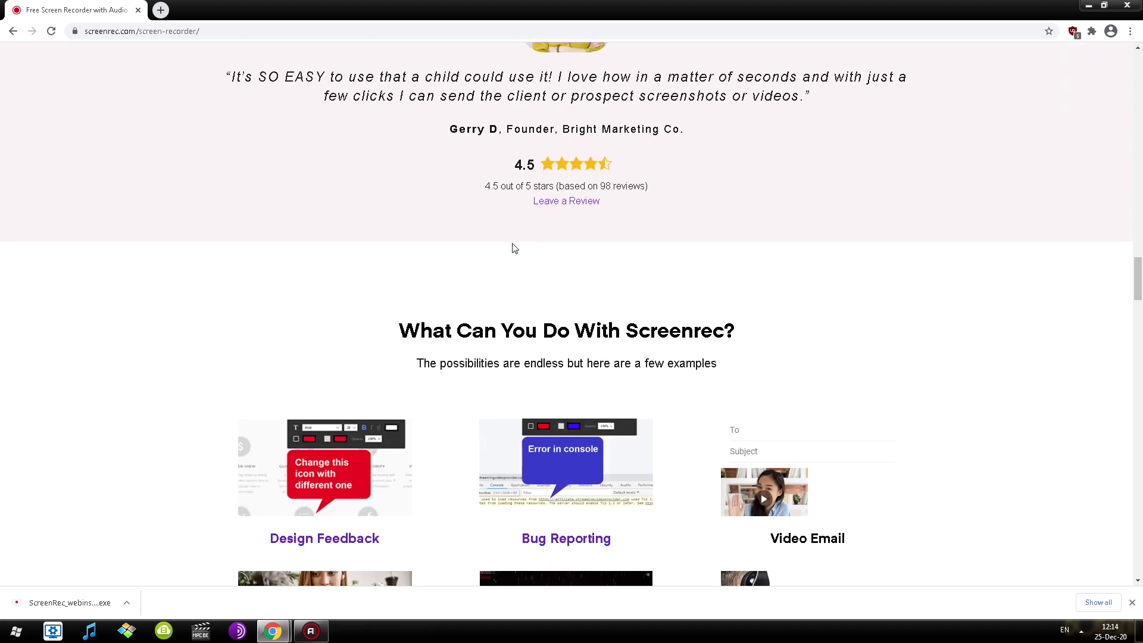
scroll(421, 212, up, 2)
scroll(442, 217, down, 12)
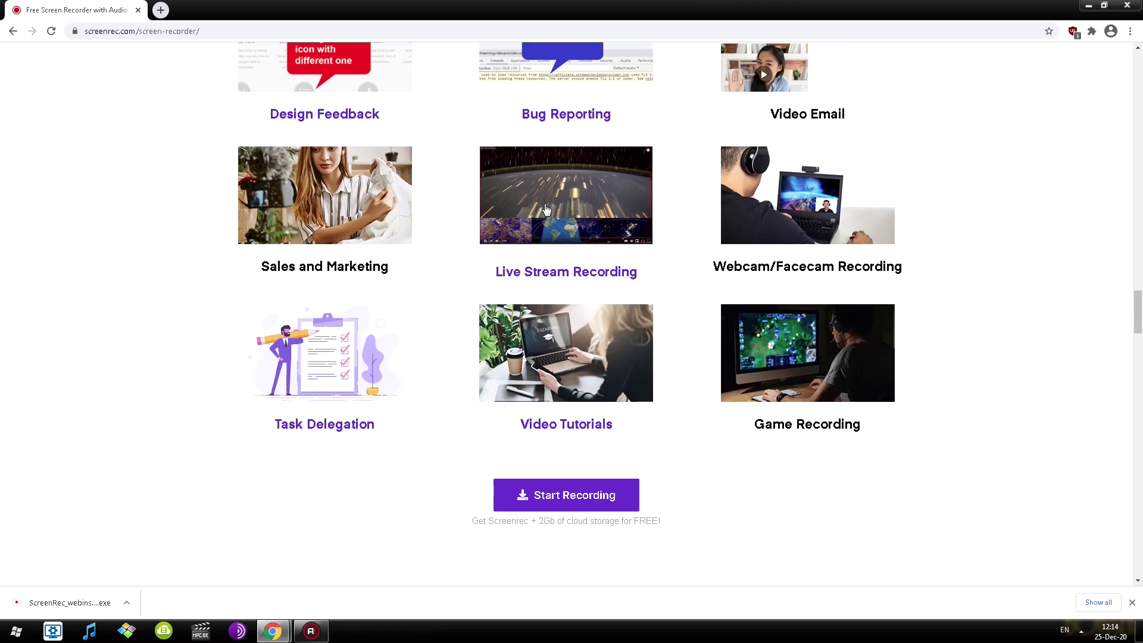
scroll(502, 220, down, 3)
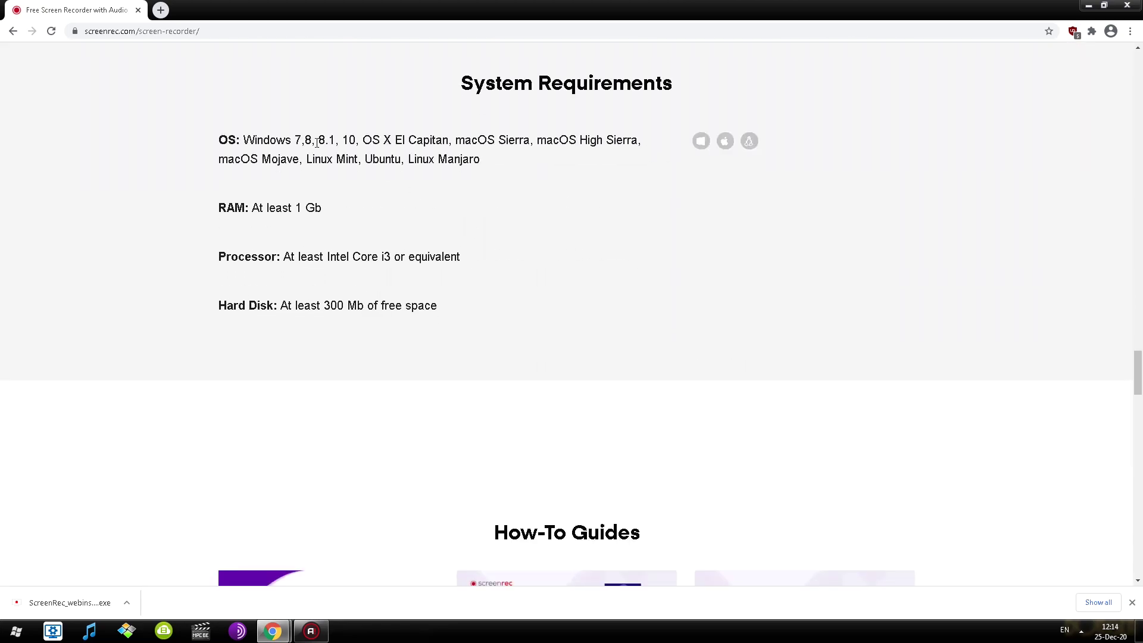
scroll(484, 248, down, 10)
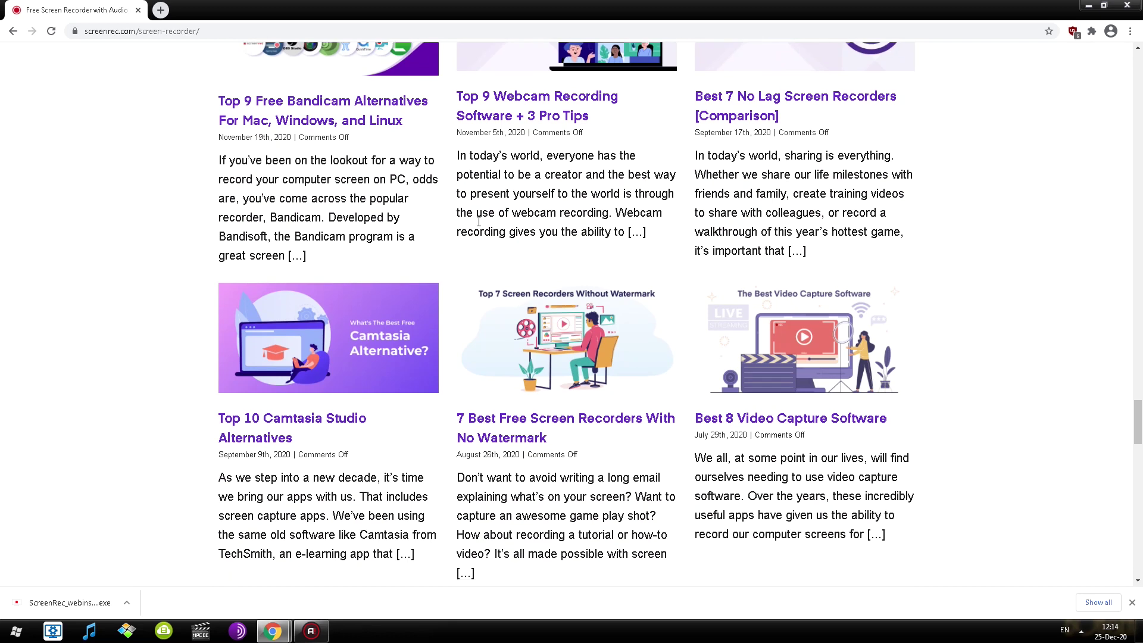
Step: Examine the first page of user reviews below the guides and highlight the date of its last review
scroll(478, 221, down, 8)
scroll(477, 221, down, 4)
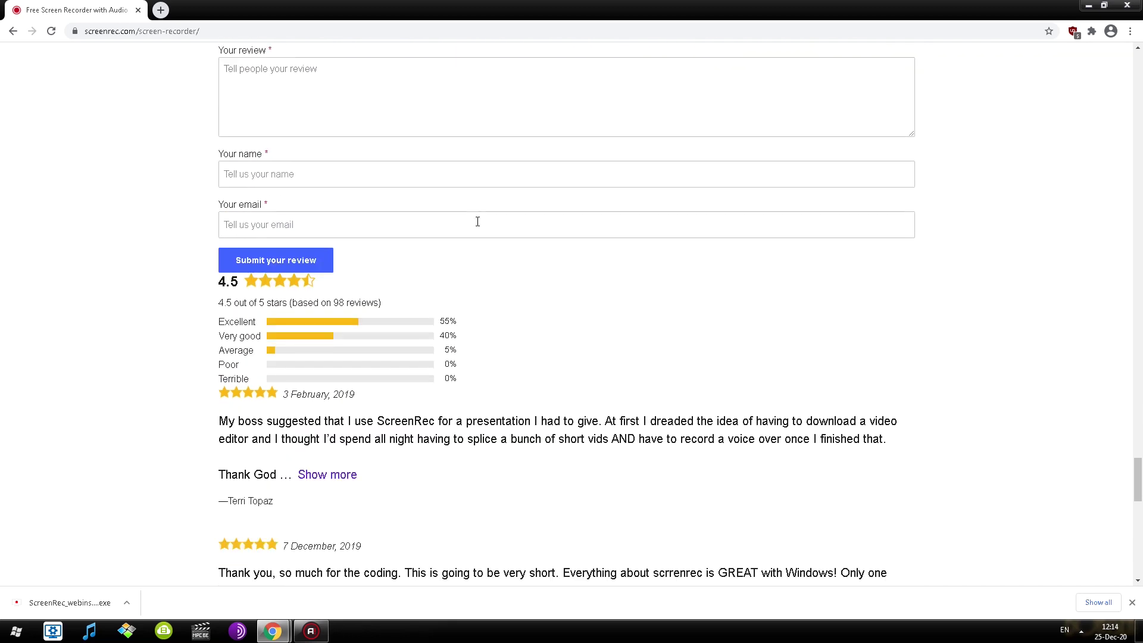
scroll(426, 285, up, 3)
scroll(357, 250, down, 17)
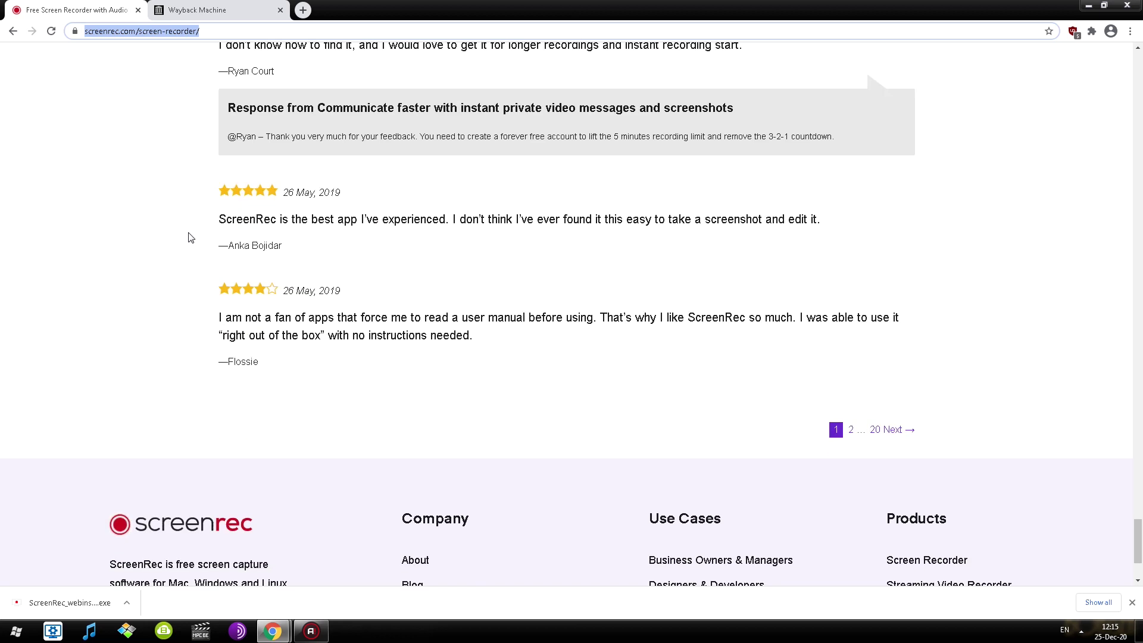
mouse_move(286, 292)
mouse_down()
mouse_move(357, 289)
mouse_move(288, 293)
mouse_up()
click(301, 284)
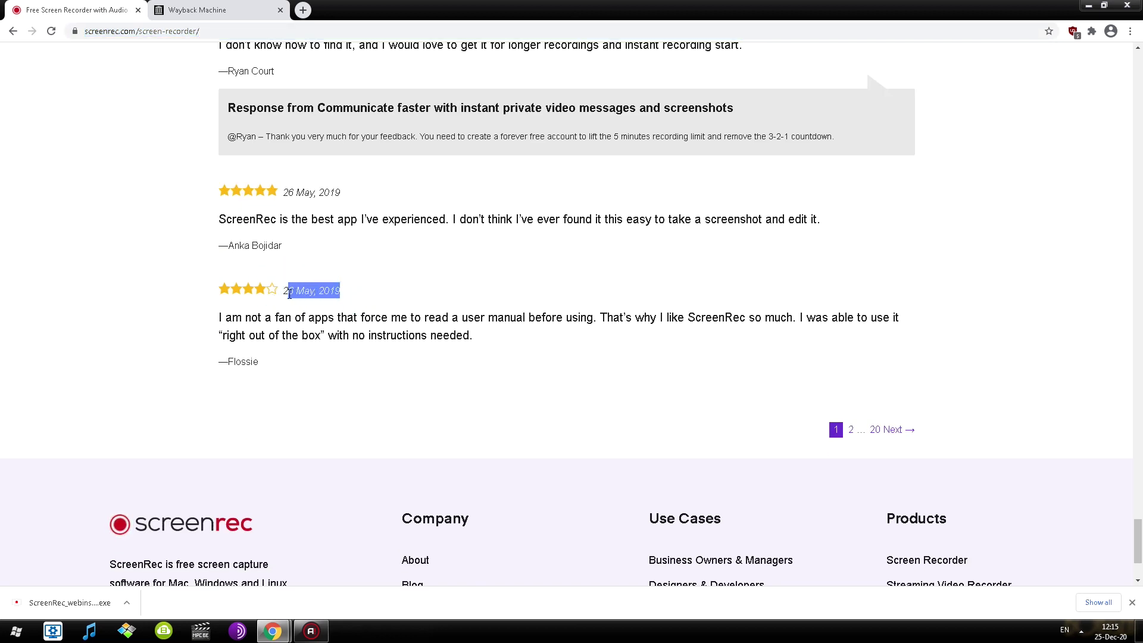
Step: Open page 20 of the user reviews and highlight the date of the last review listed there
click(874, 431)
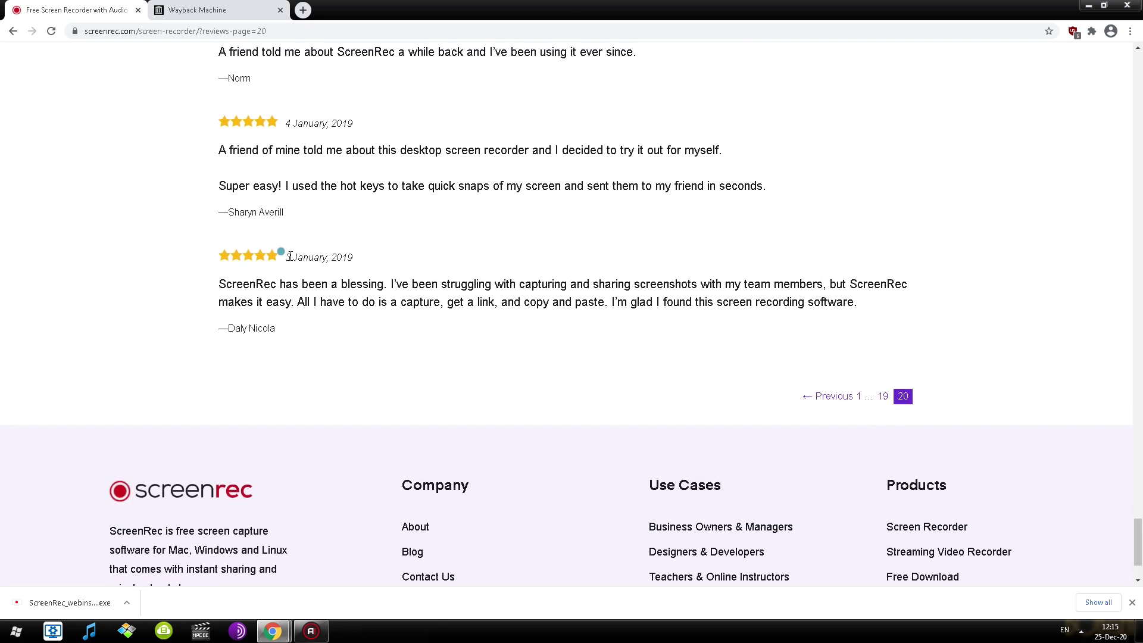
drag(284, 257, 377, 257)
click(286, 253)
drag(290, 256, 362, 263)
Step: Switch to the Wayback Machine and check the 2019 capture calendar for the screen-recorder page, including the May 21 snapshot
key(ctrl+Tab)
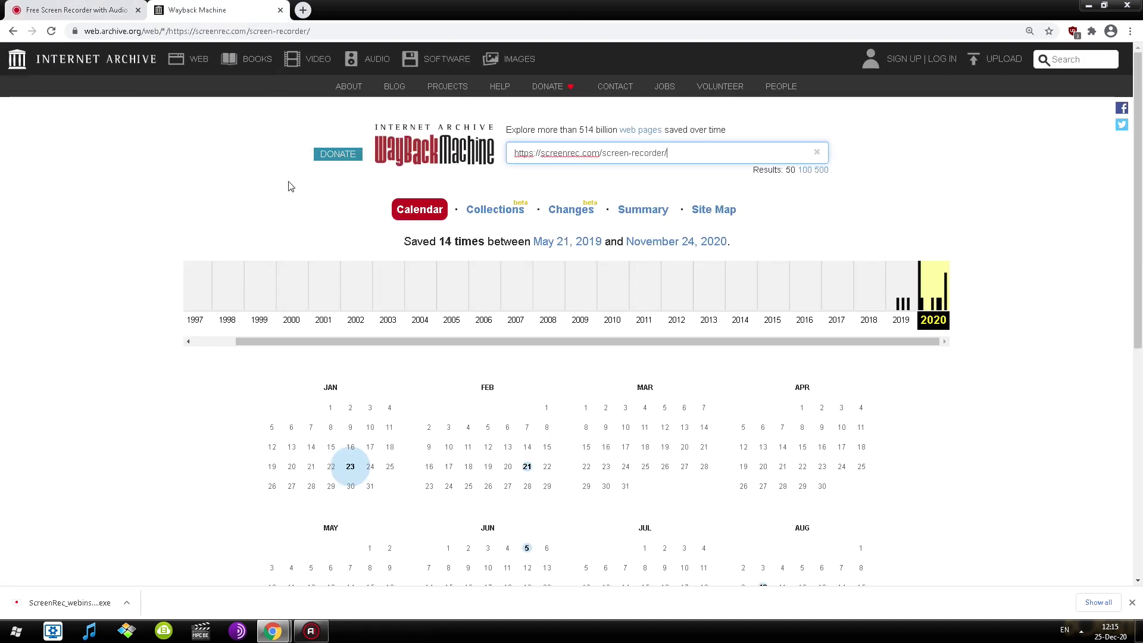
click(898, 280)
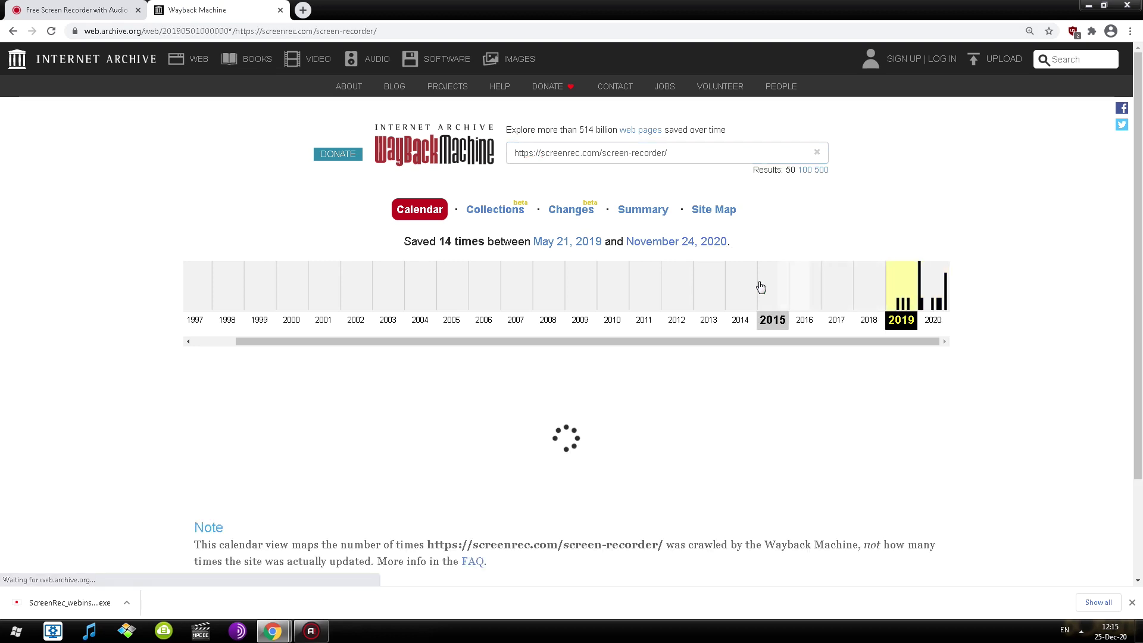
scroll(708, 290, down, 4)
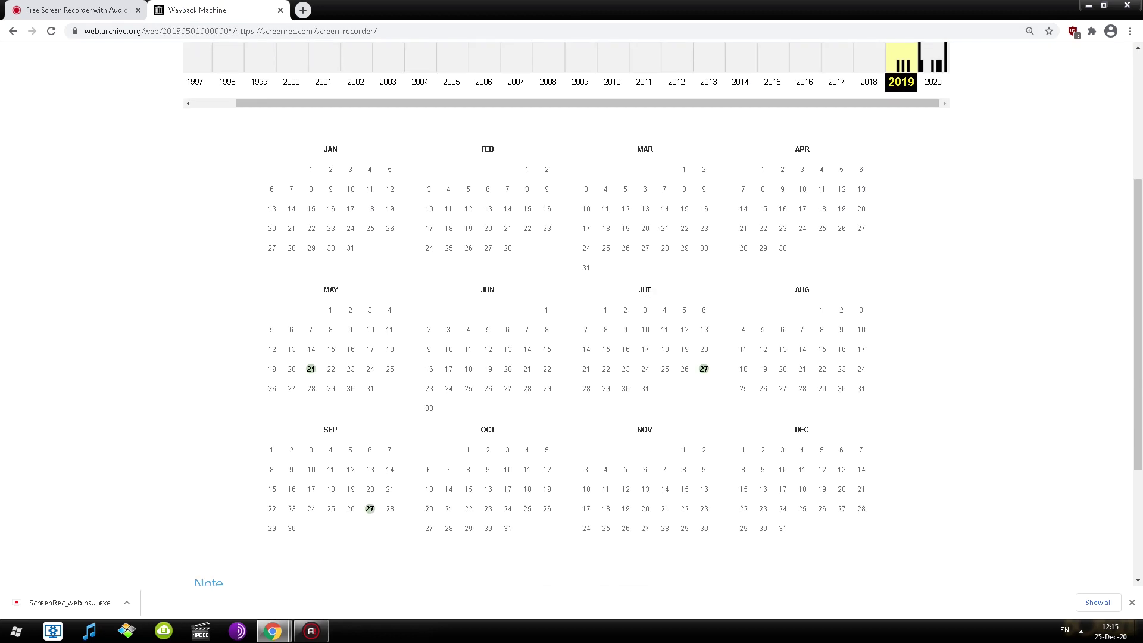
mouse_move(312, 371)
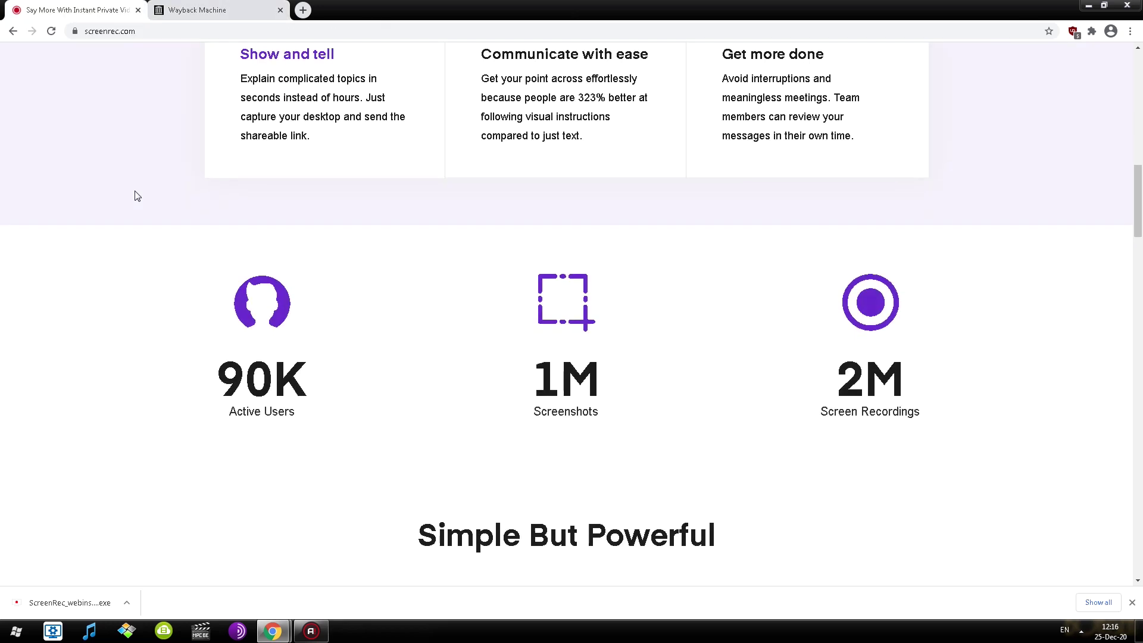
Step: Examine the Windows version, release date and download count in the homepage's Get More Done With ScreenRec section
scroll(136, 195, down, 20)
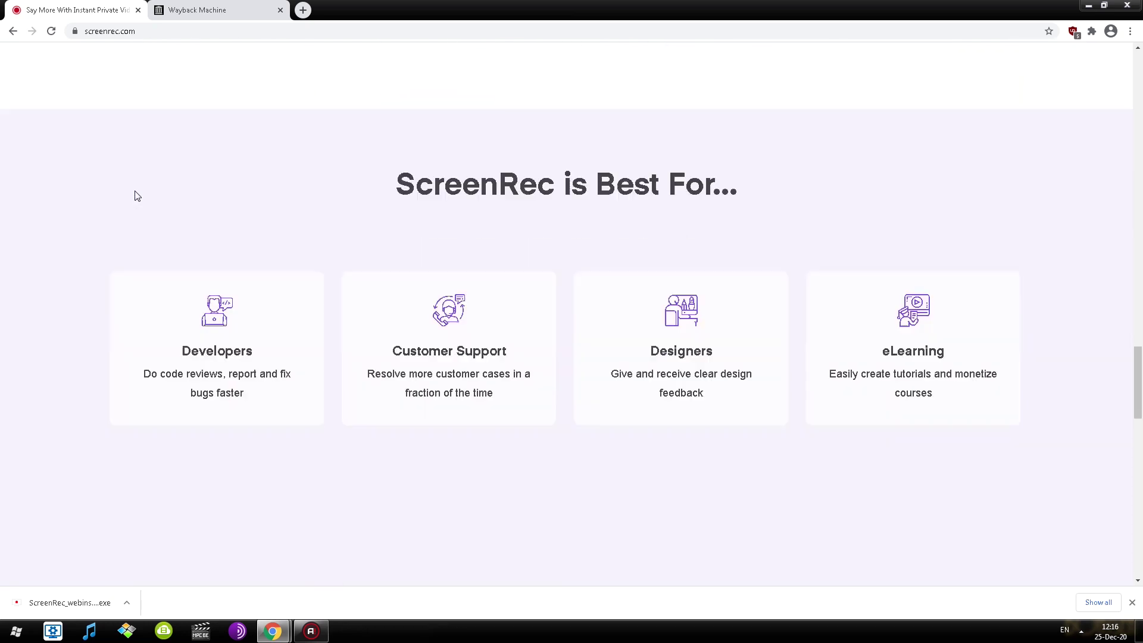
scroll(136, 195, up, 6)
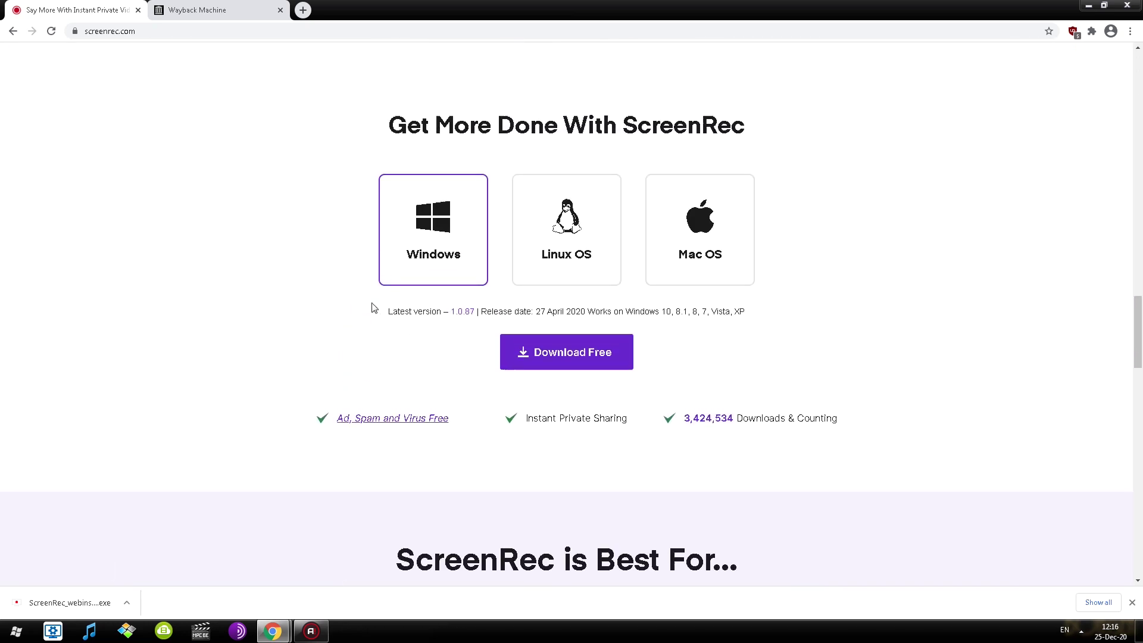
scroll(418, 407, up, 2)
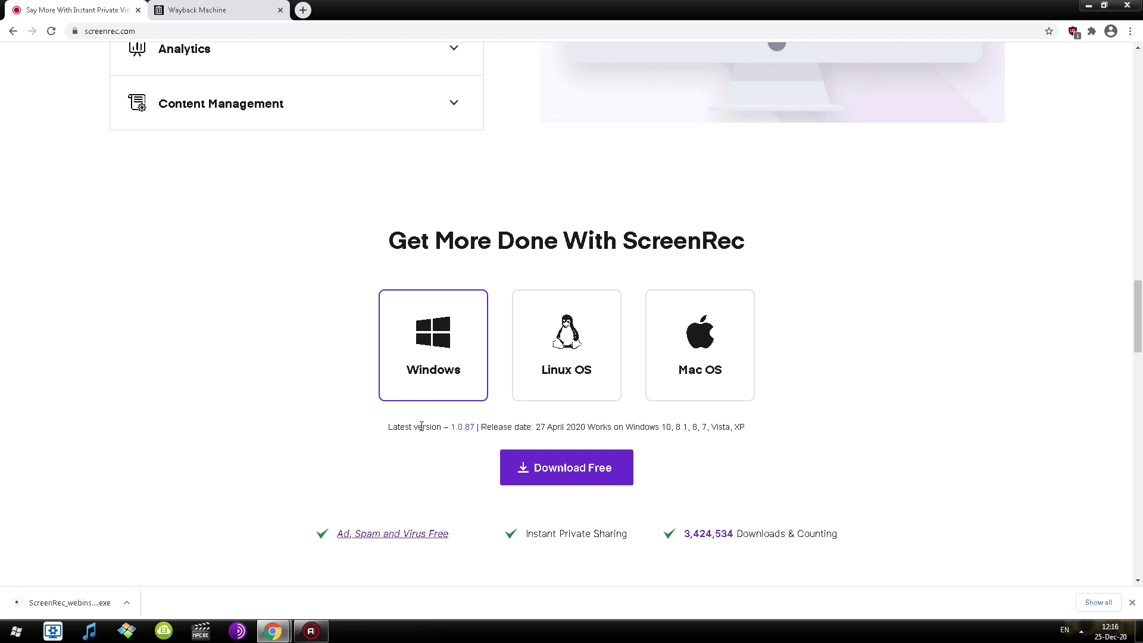
Step: Return to the Screen Recorder product page and review its platform choices and introductory feature points
key(alt+Left)
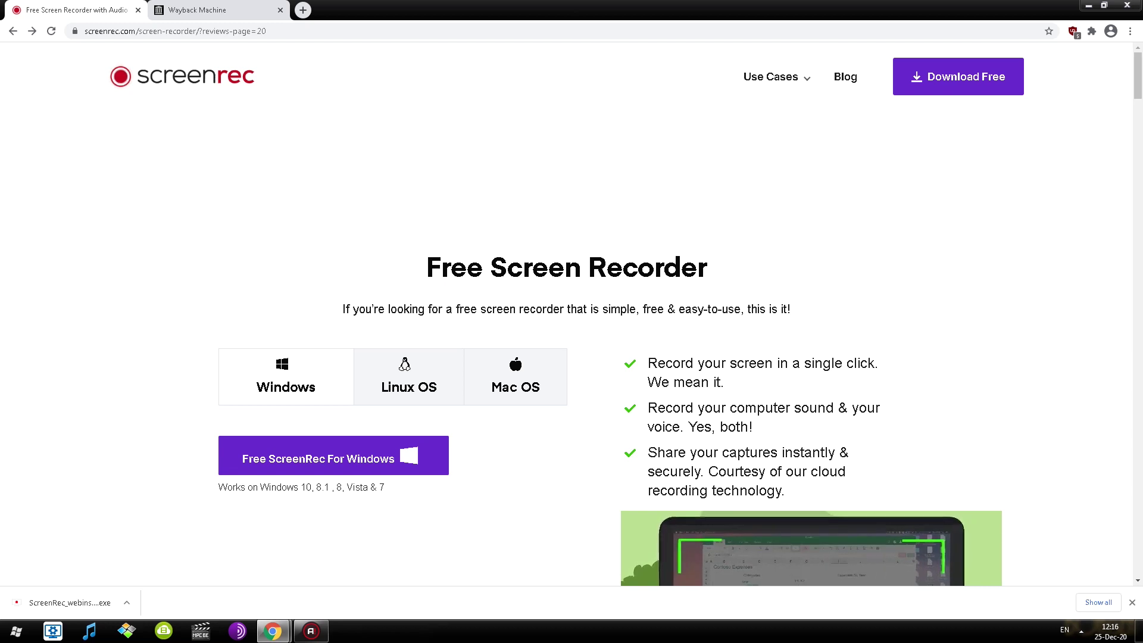
scroll(596, 304, down, 5)
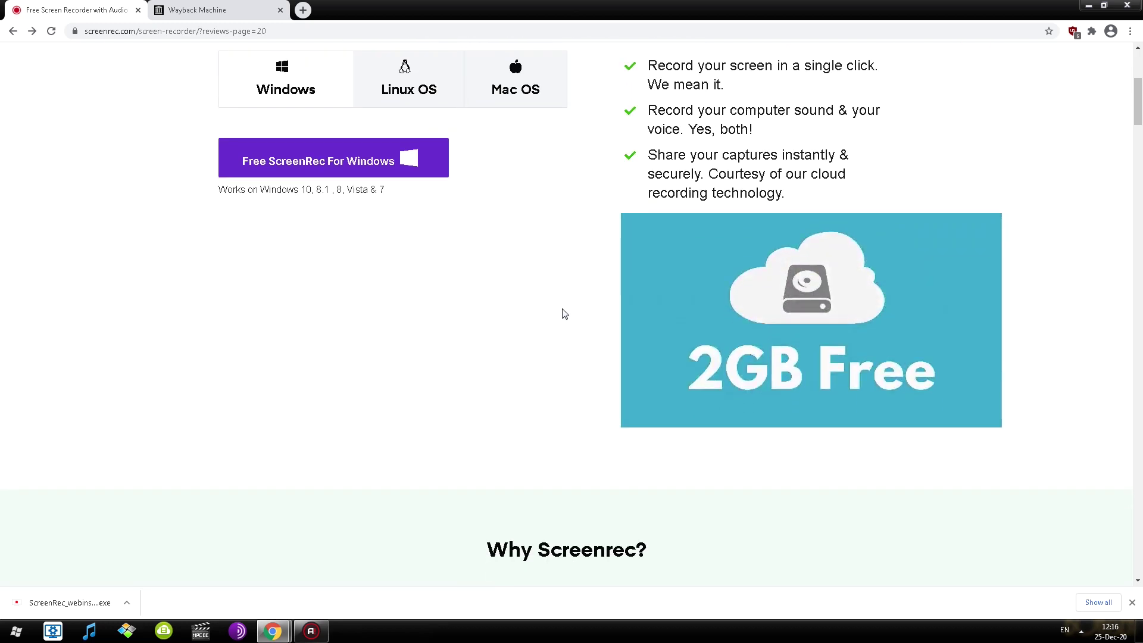
scroll(565, 314, up, 1)
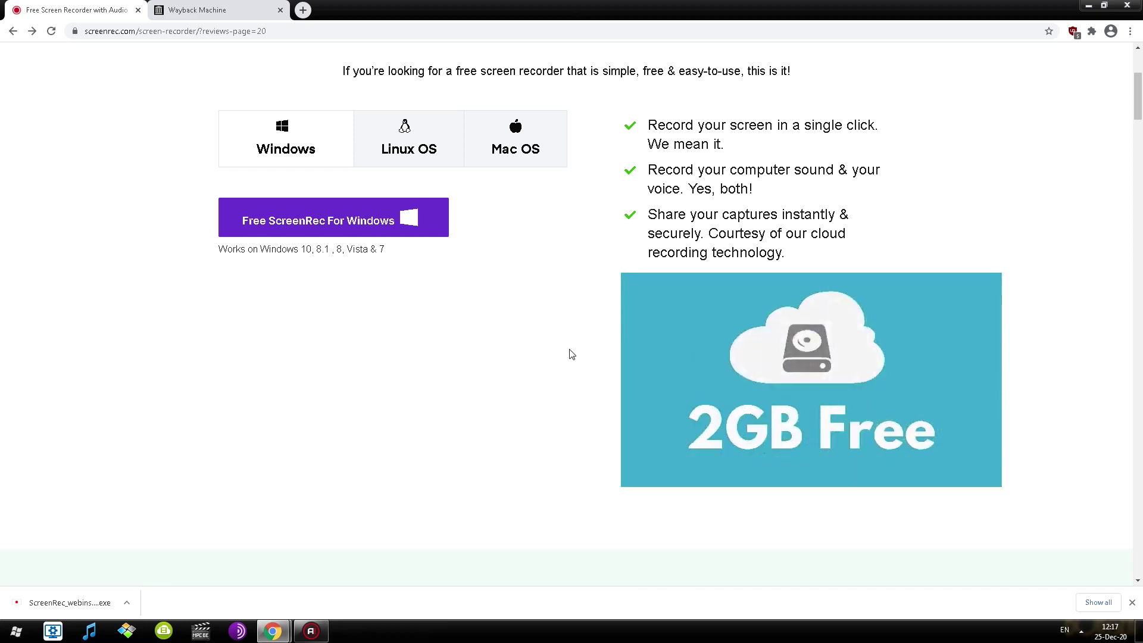
scroll(566, 352, up, 2)
Step: Go from the Features At Glance section to the ScreenRec download page and download the Windows installer again
scroll(561, 349, down, 15)
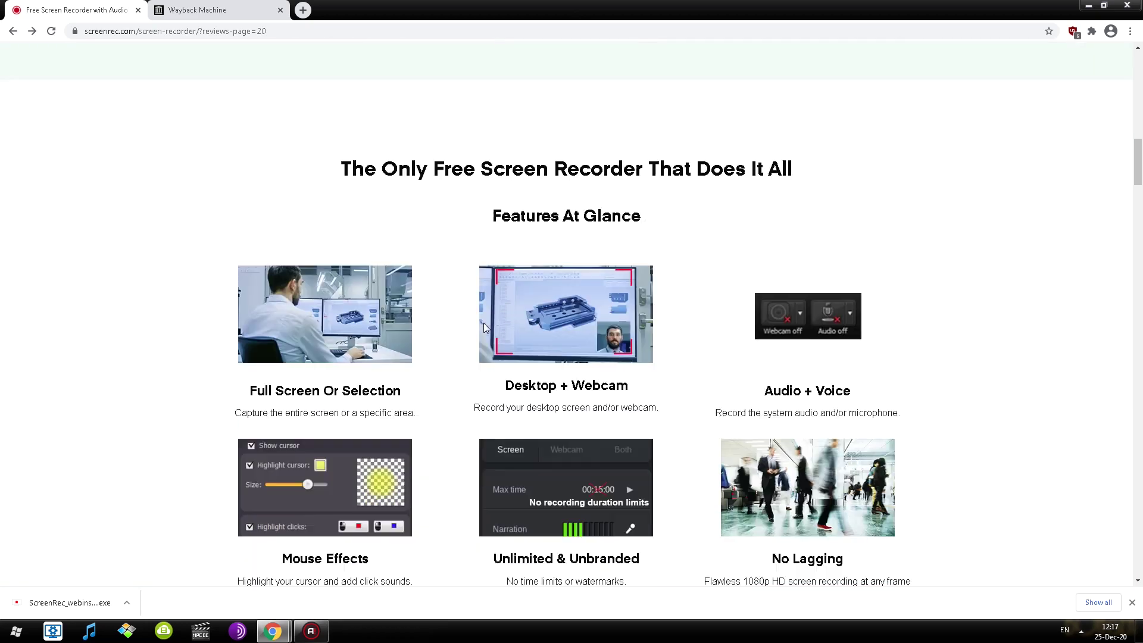
scroll(477, 290, down, 5)
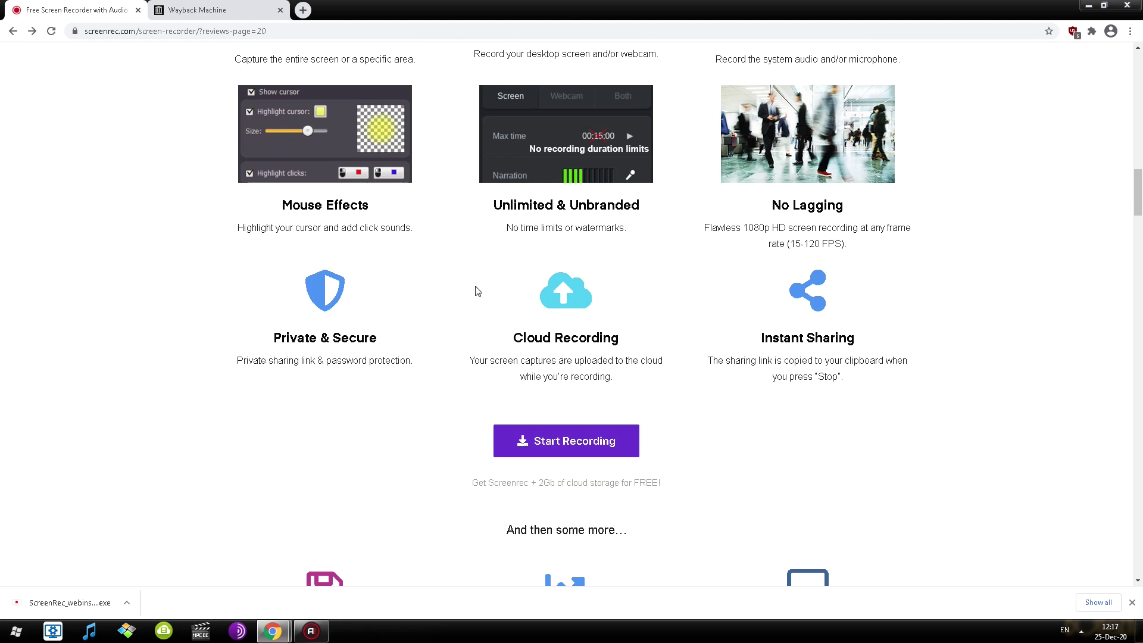
click(544, 378)
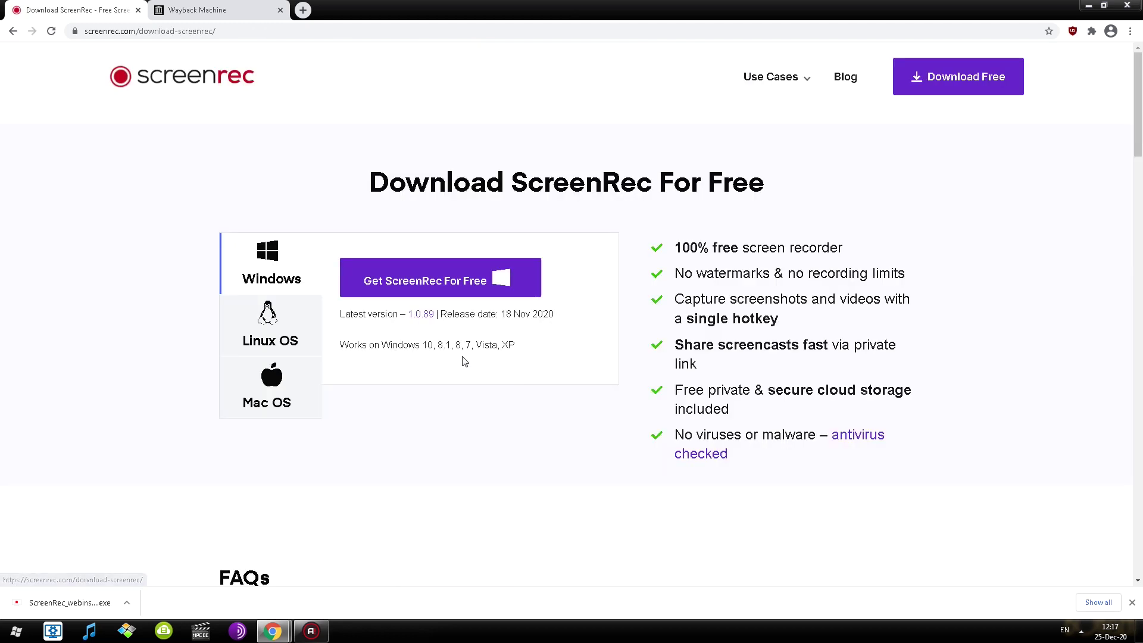
click(426, 283)
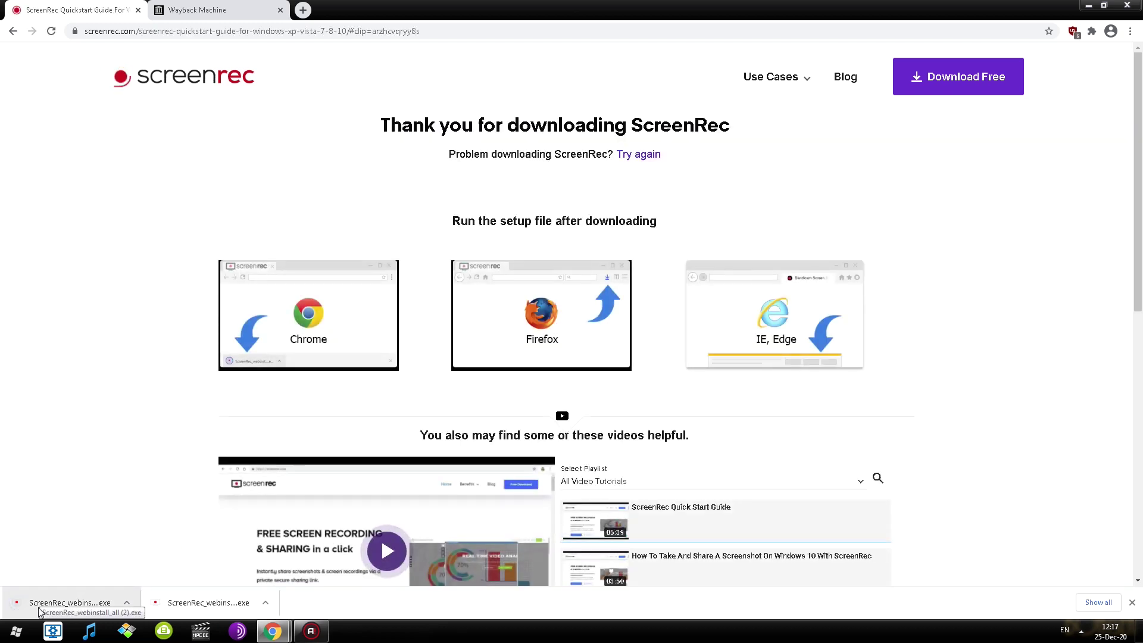
Step: Run the first downloaded ScreenRec installer, accept the license agreement and install it with the Start Menu folder ScreenRec
click(70, 603)
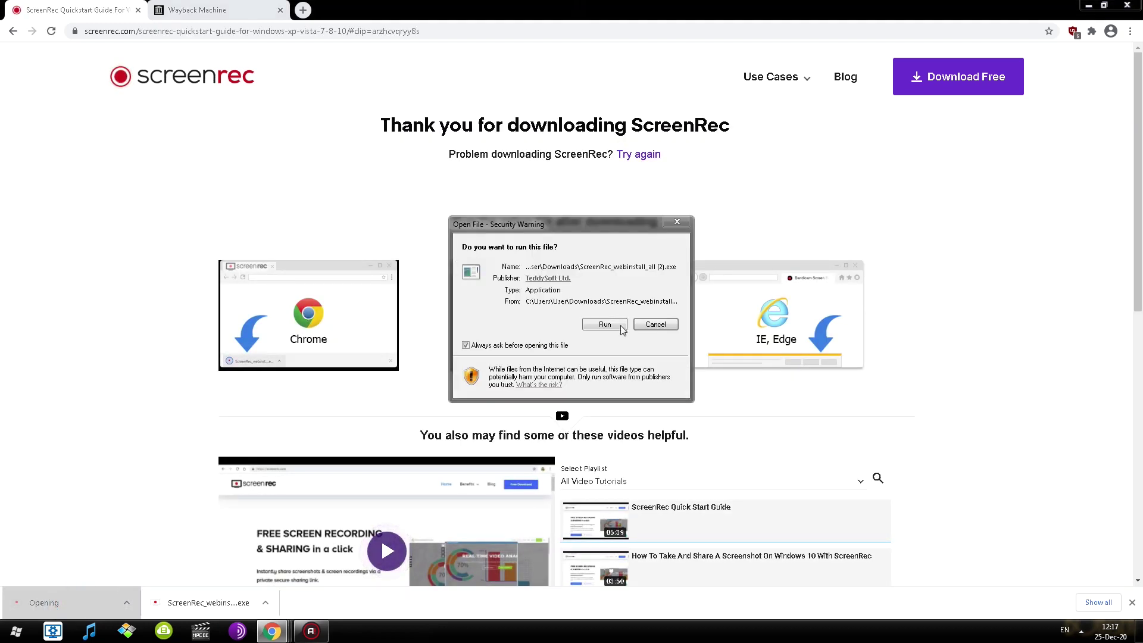
click(622, 330)
click(638, 412)
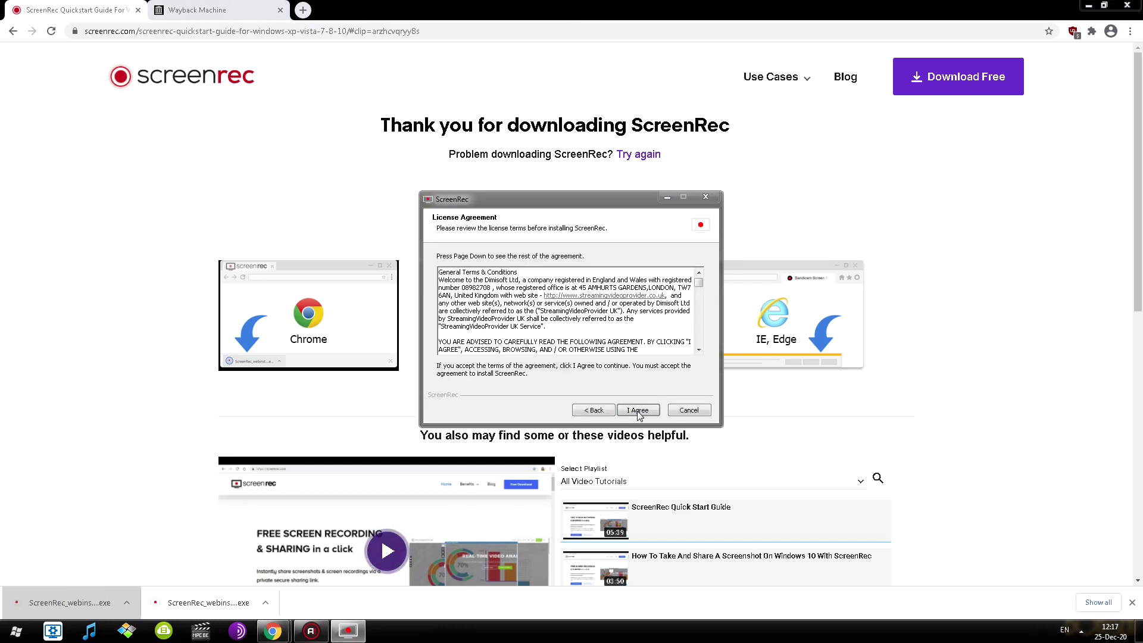
click(638, 411)
click(639, 411)
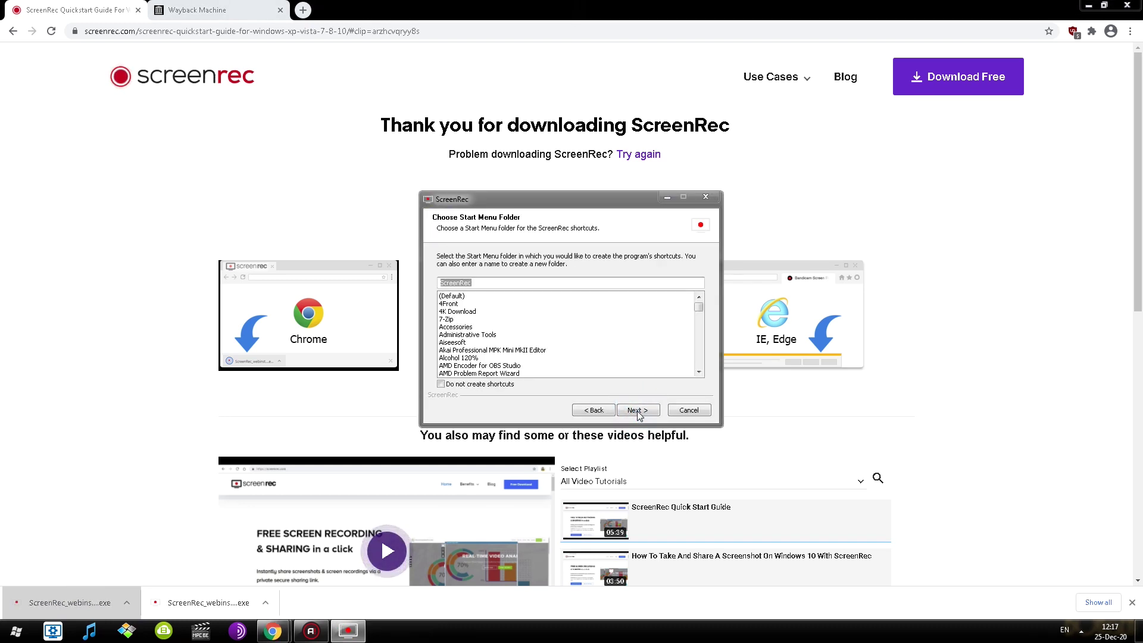
click(638, 411)
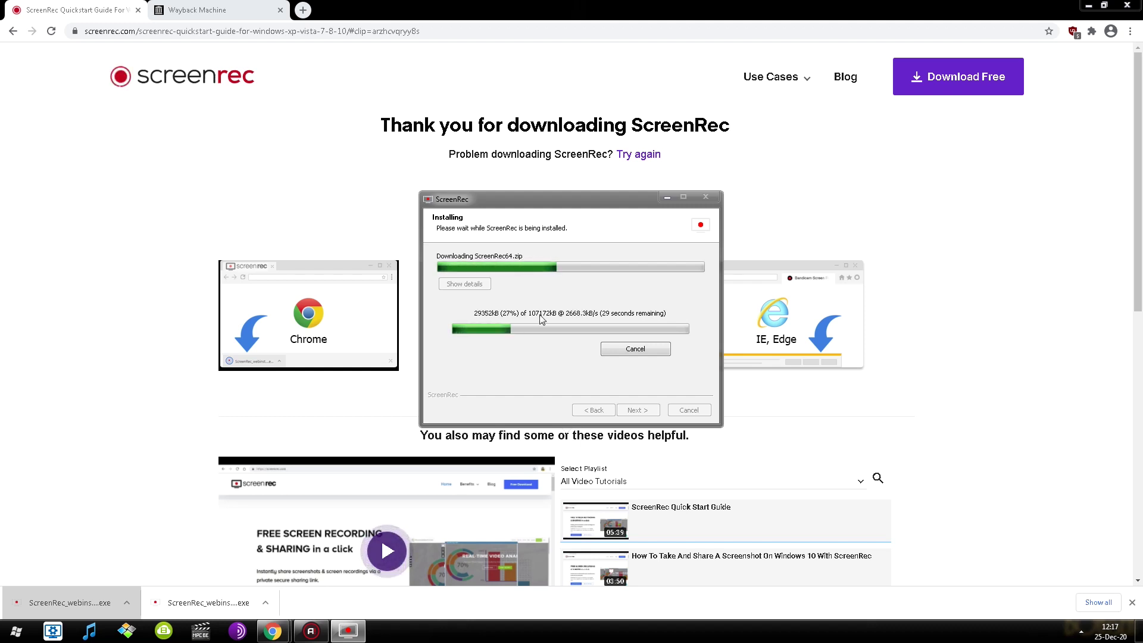
click(180, 97)
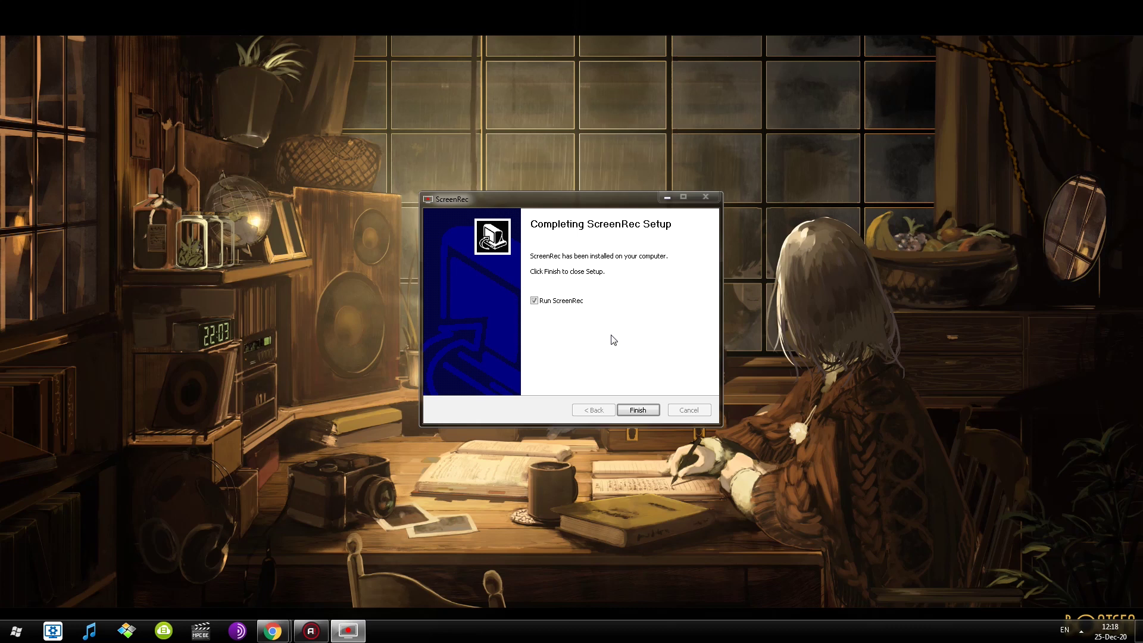
Step: Finish the setup with ScreenRec launched, record a short video of a large central desktop area and stop it
click(638, 410)
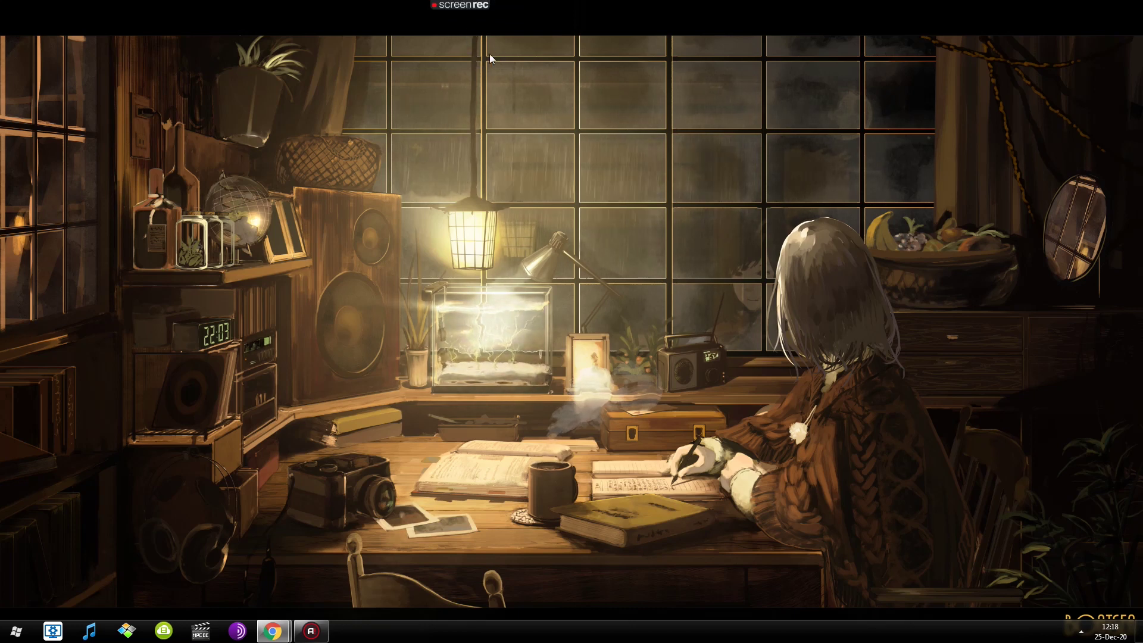
mouse_move(462, 11)
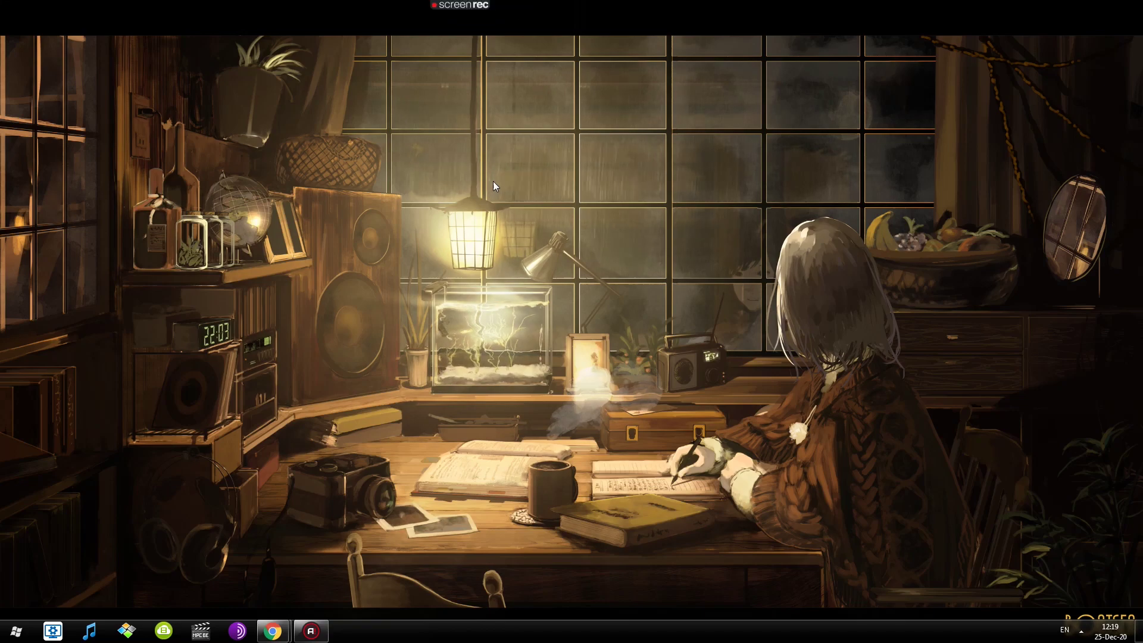
click(450, 10)
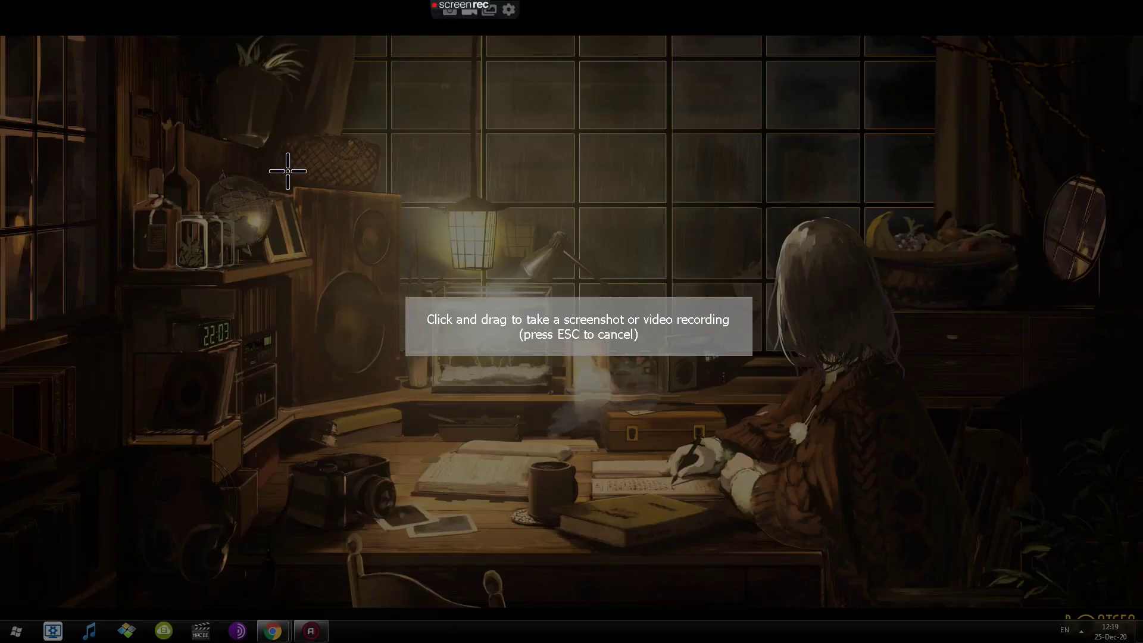
drag(249, 145, 835, 505)
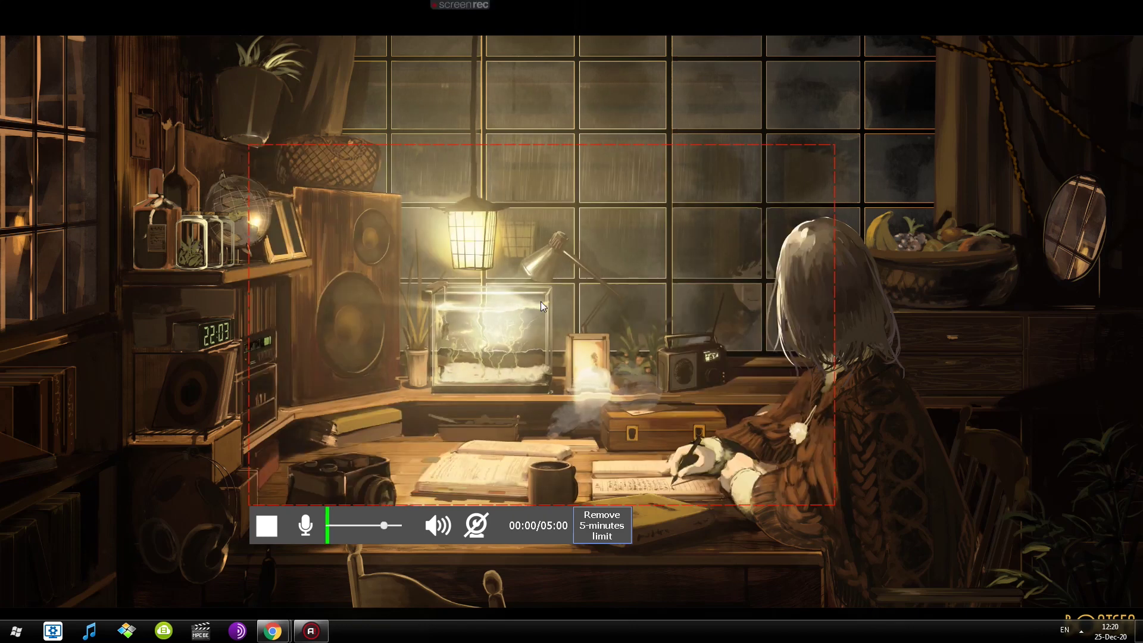
click(268, 531)
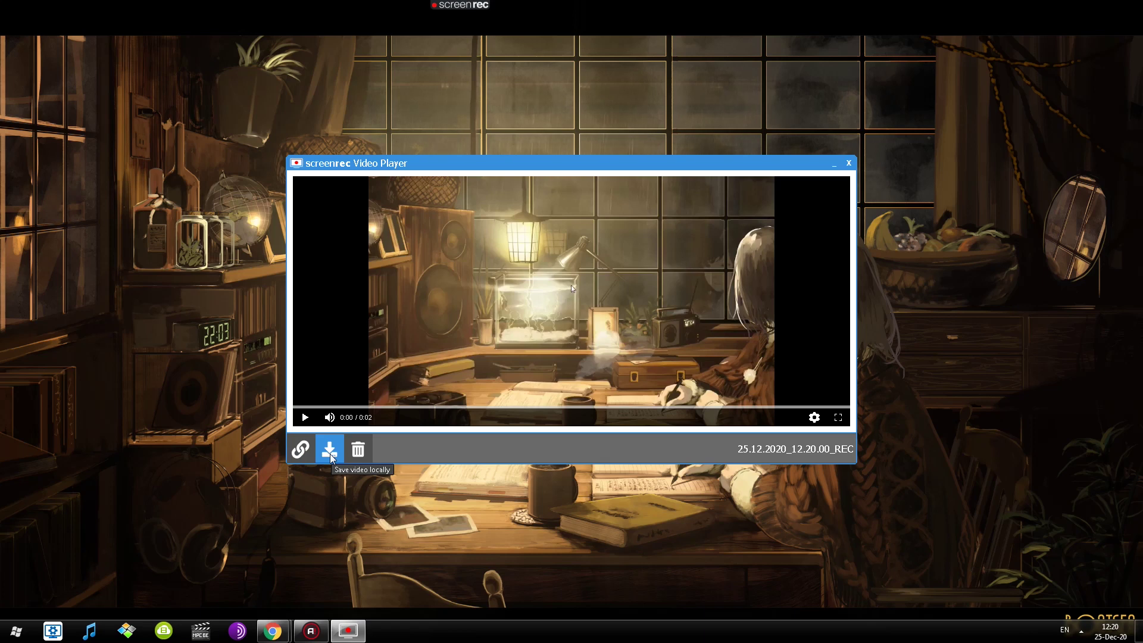
Step: Save the recording locally as test1.mp4 in the screen recordings folder, replacing the existing file
click(329, 451)
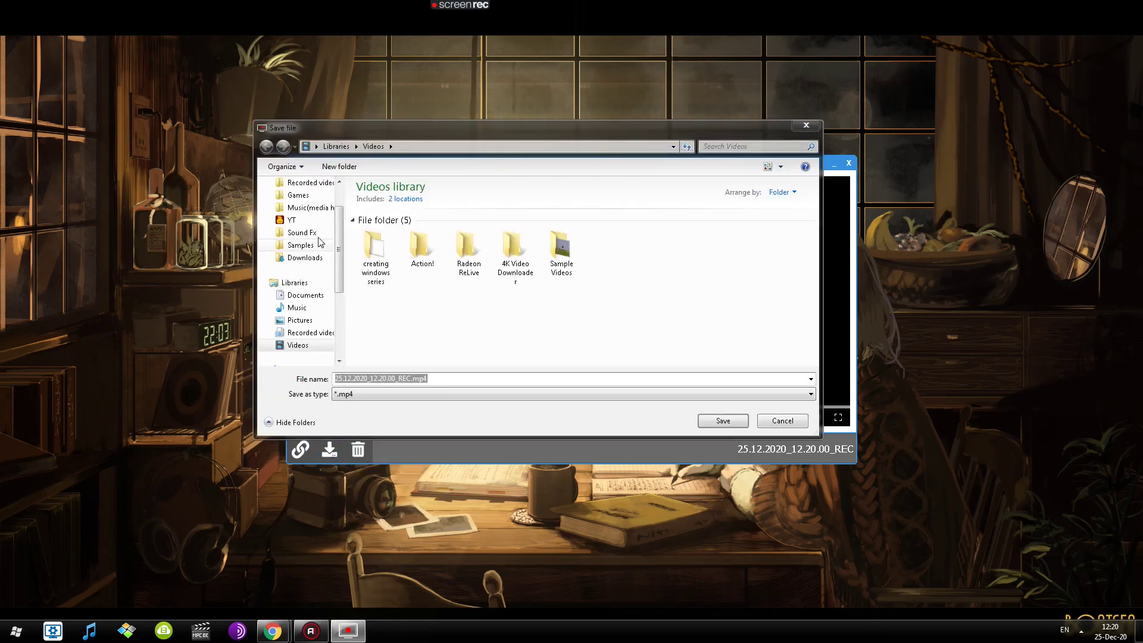
click(307, 183)
click(715, 211)
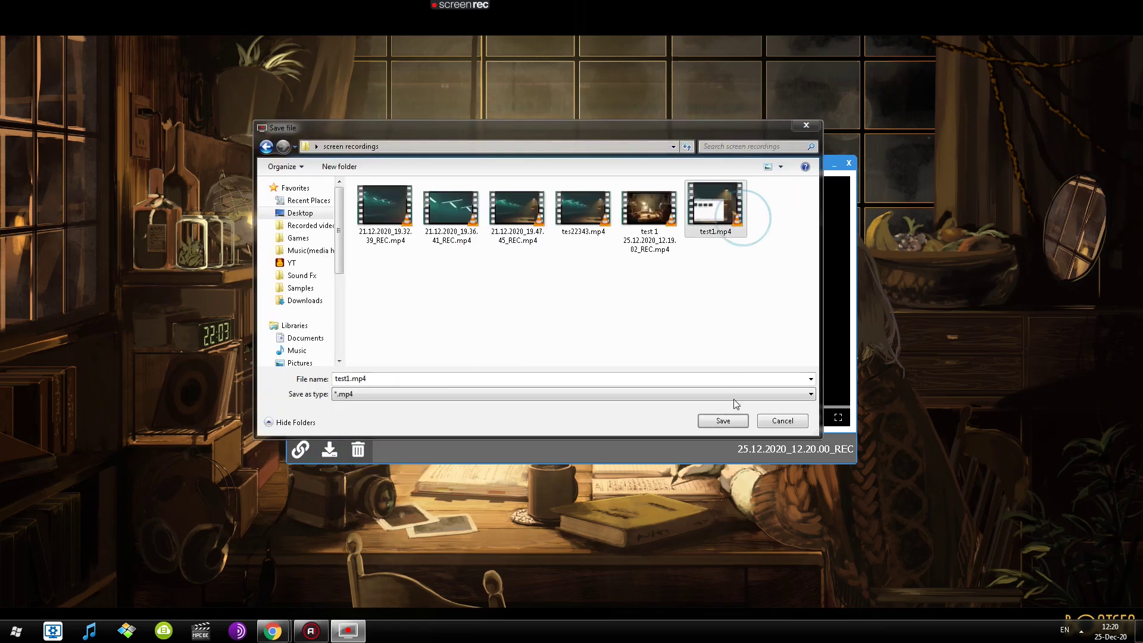
click(722, 423)
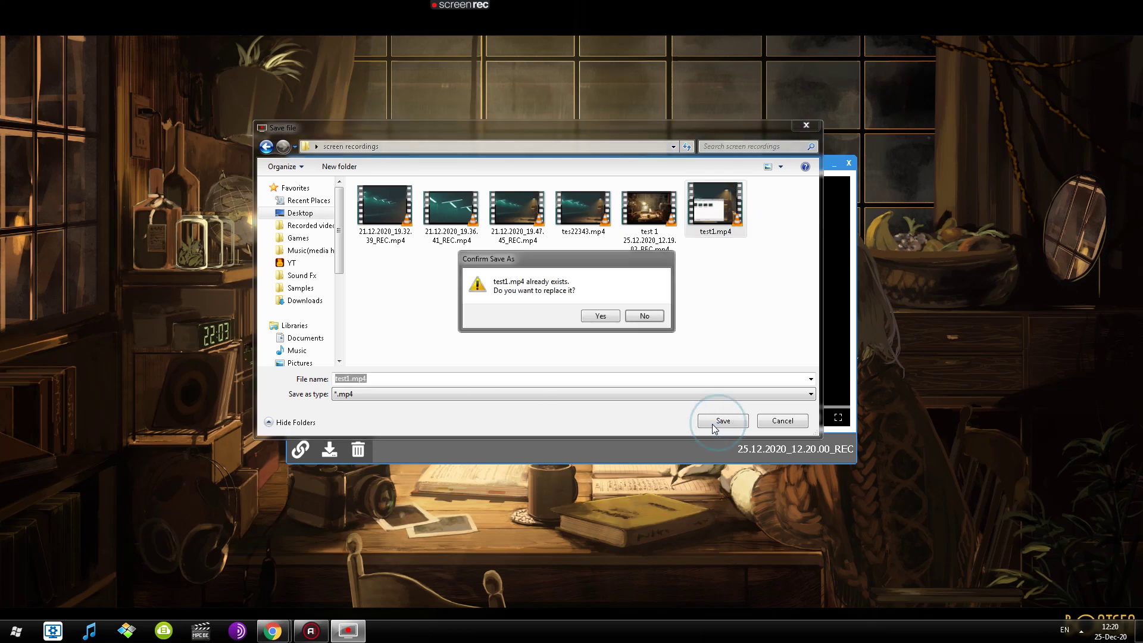
click(597, 316)
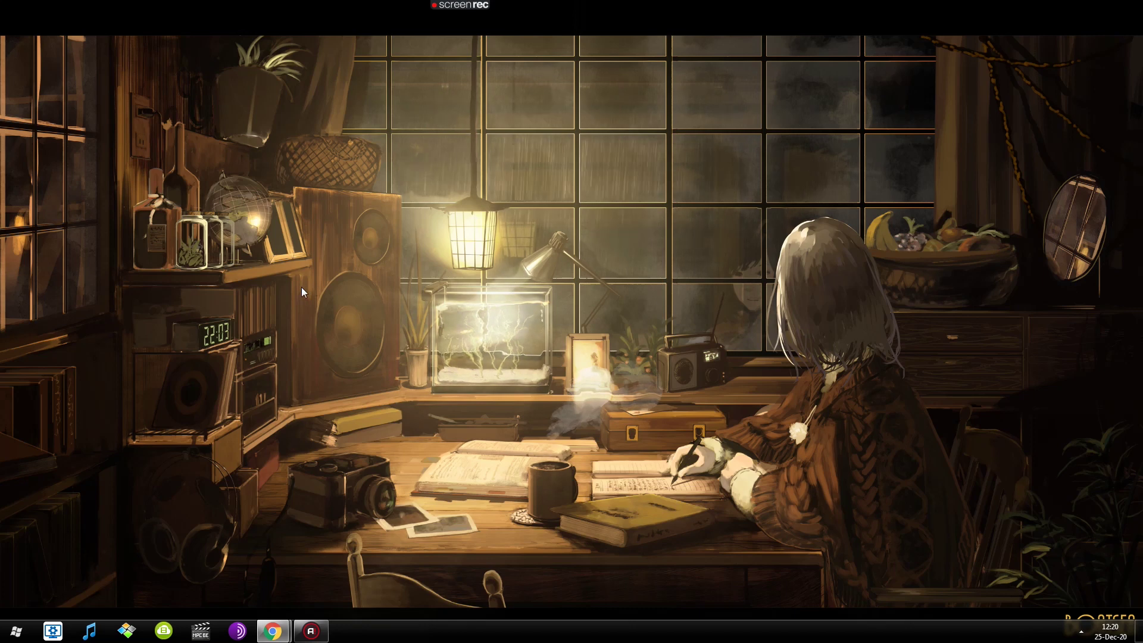
Step: Dock the ScreenRec widget at the desktop's right edge and start a video recording of the central desktop area
mouse_move(442, 7)
drag(442, 8, 1036, 280)
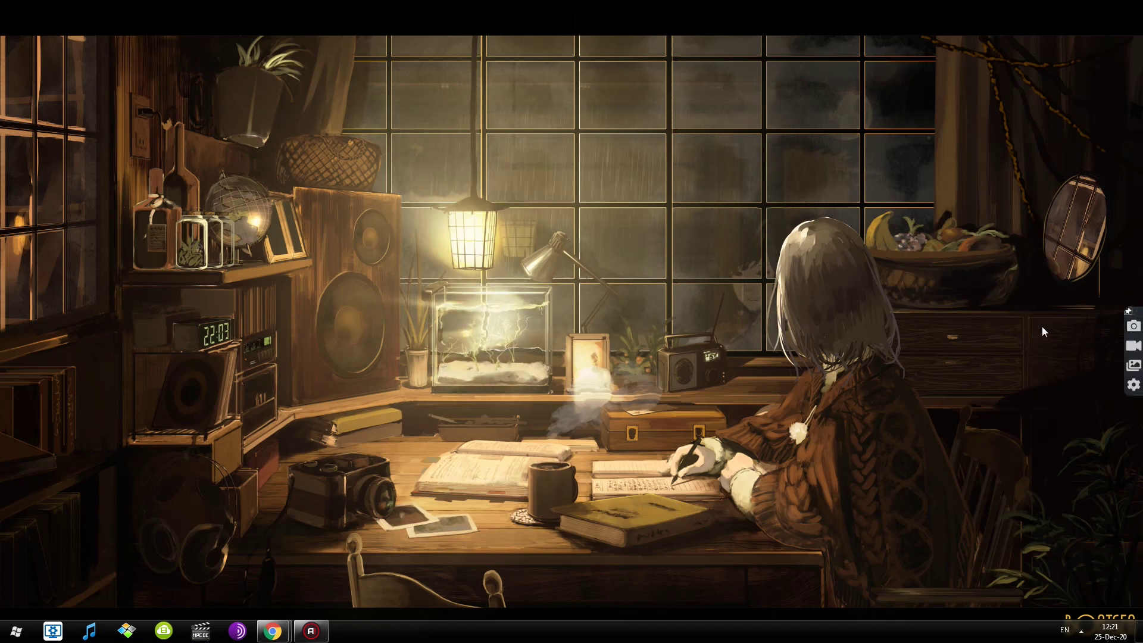
click(1133, 346)
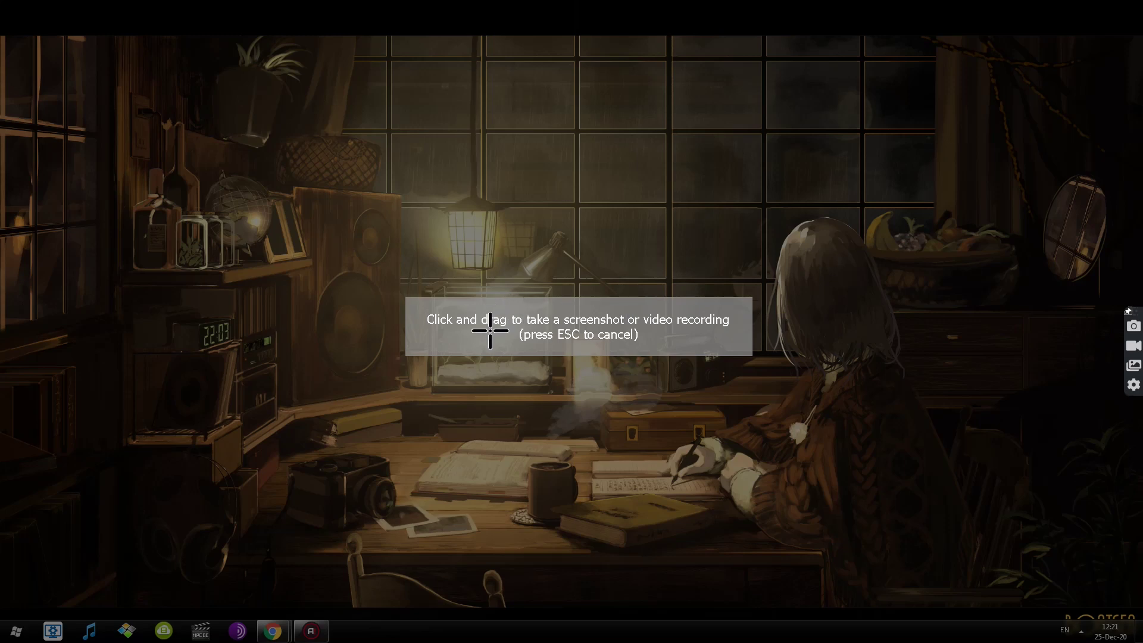
drag(316, 170, 808, 477)
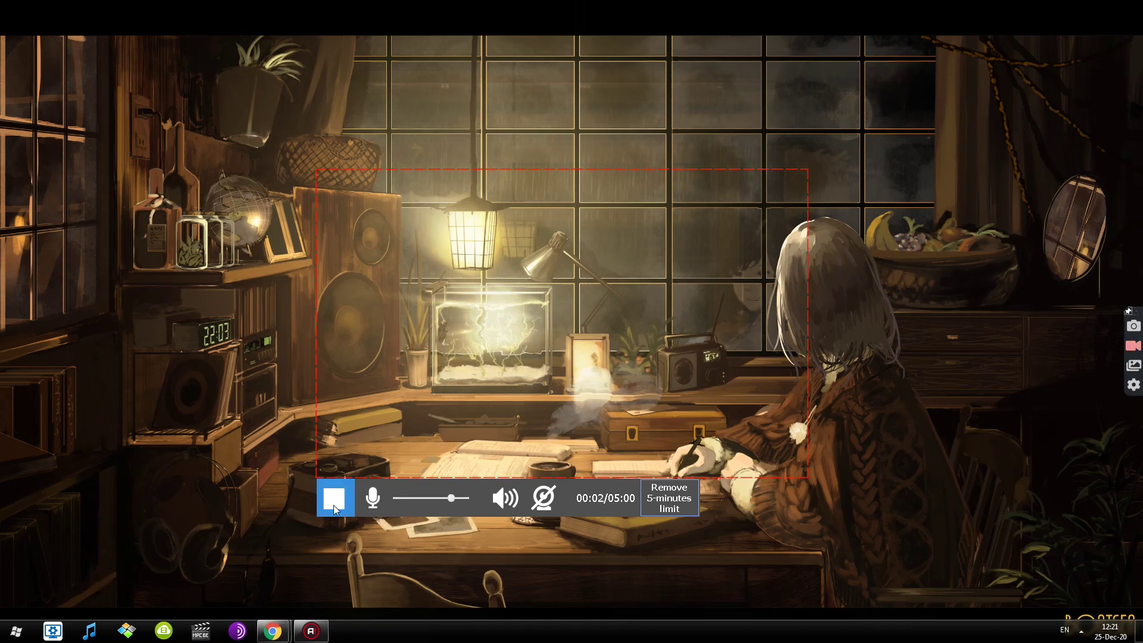
Step: Raise the microphone level for the running recording and turn on the webcam overlay
click(374, 497)
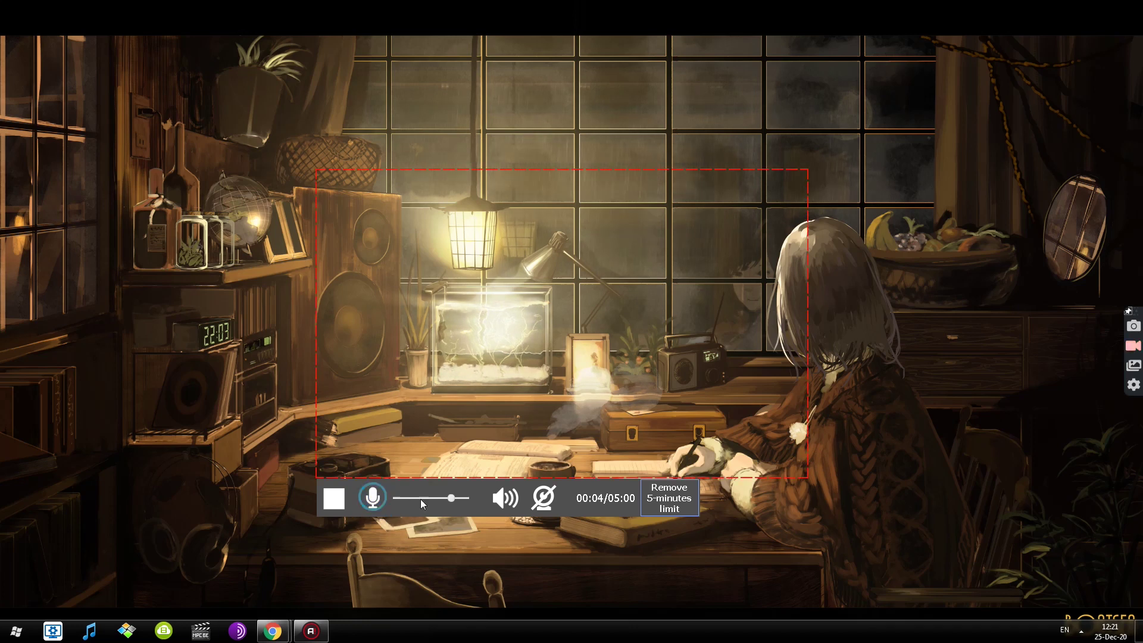
drag(453, 498, 464, 498)
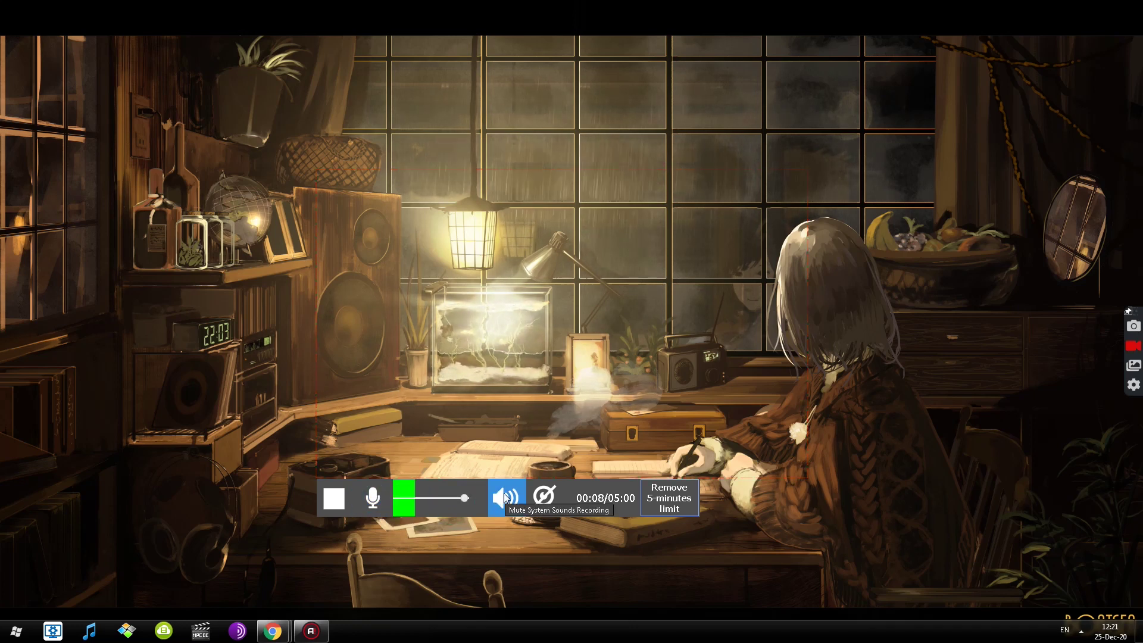
click(550, 495)
mouse_move(762, 458)
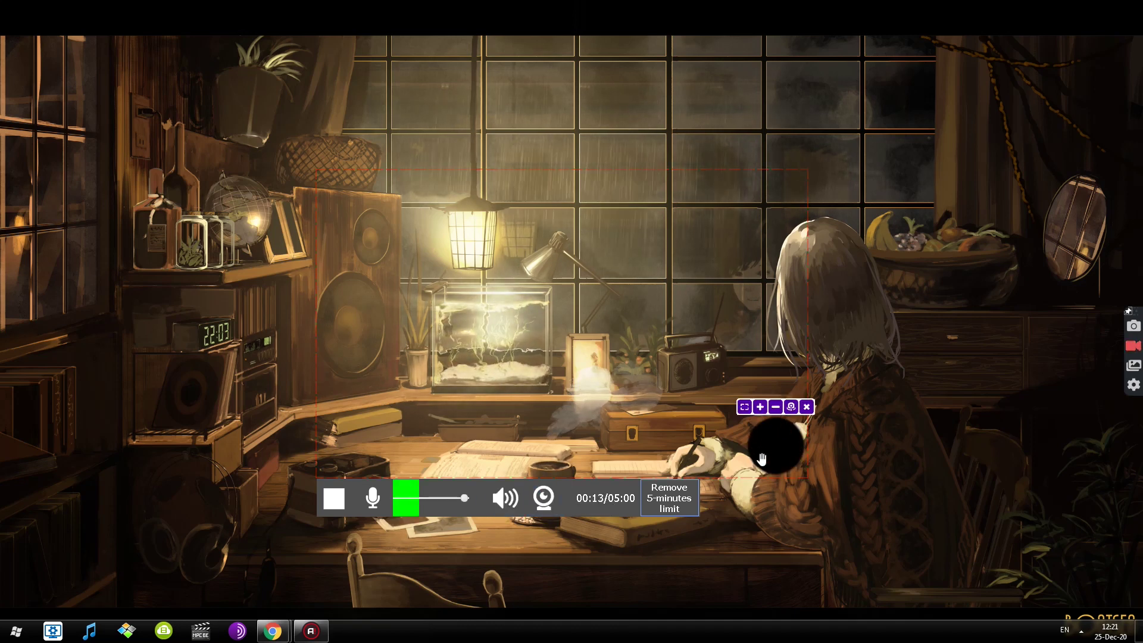
Step: Enlarge the webcam overlay, fill the recording area with it, then restore it and reposition it near the area's lower-right corner
click(762, 408)
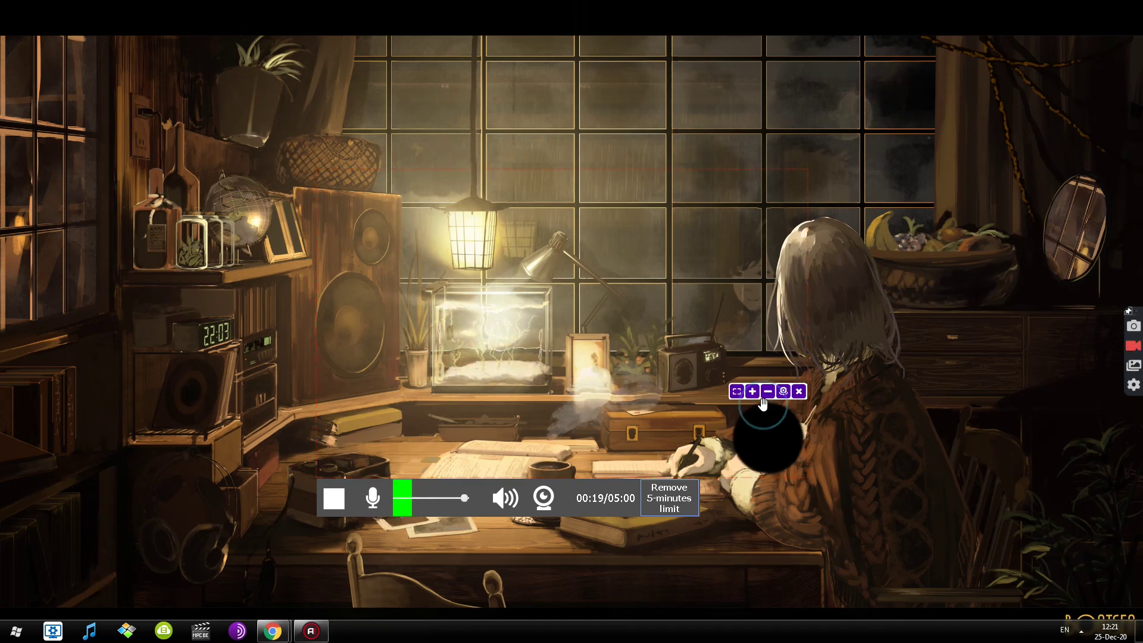
mouse_move(776, 439)
mouse_down()
mouse_move(617, 431)
mouse_move(768, 433)
mouse_up()
click(736, 388)
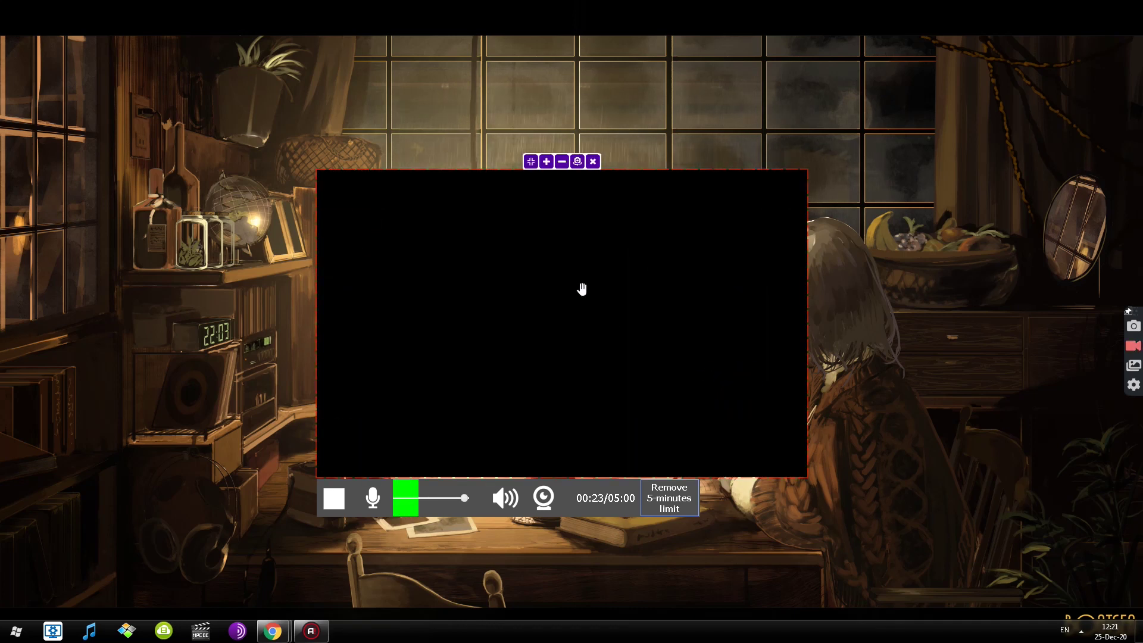
click(531, 161)
drag(749, 212, 756, 436)
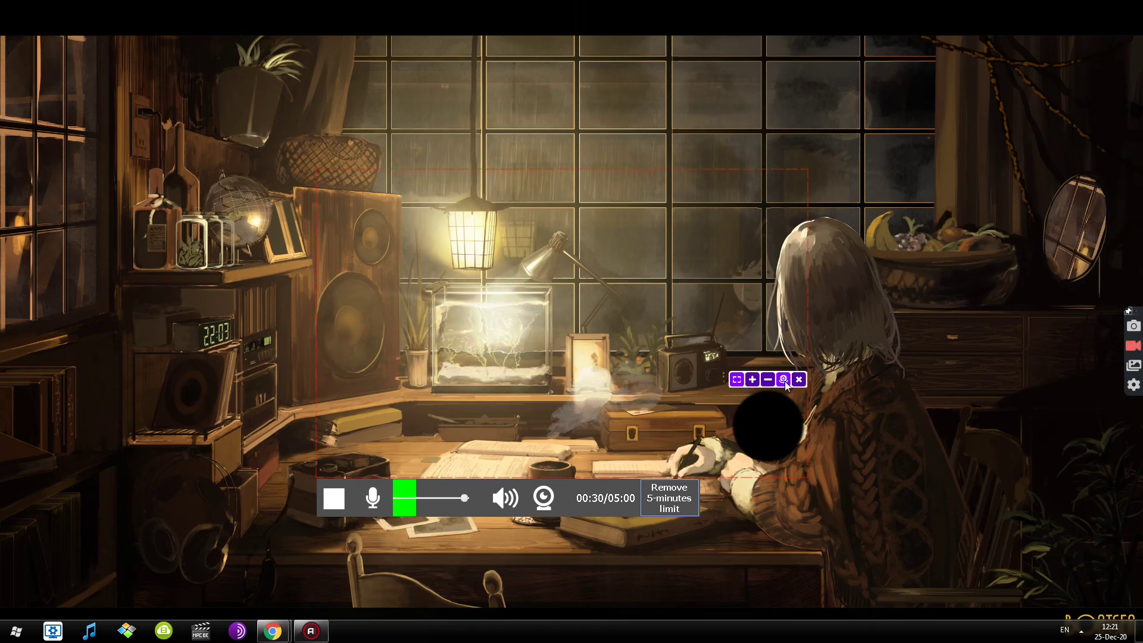
click(785, 382)
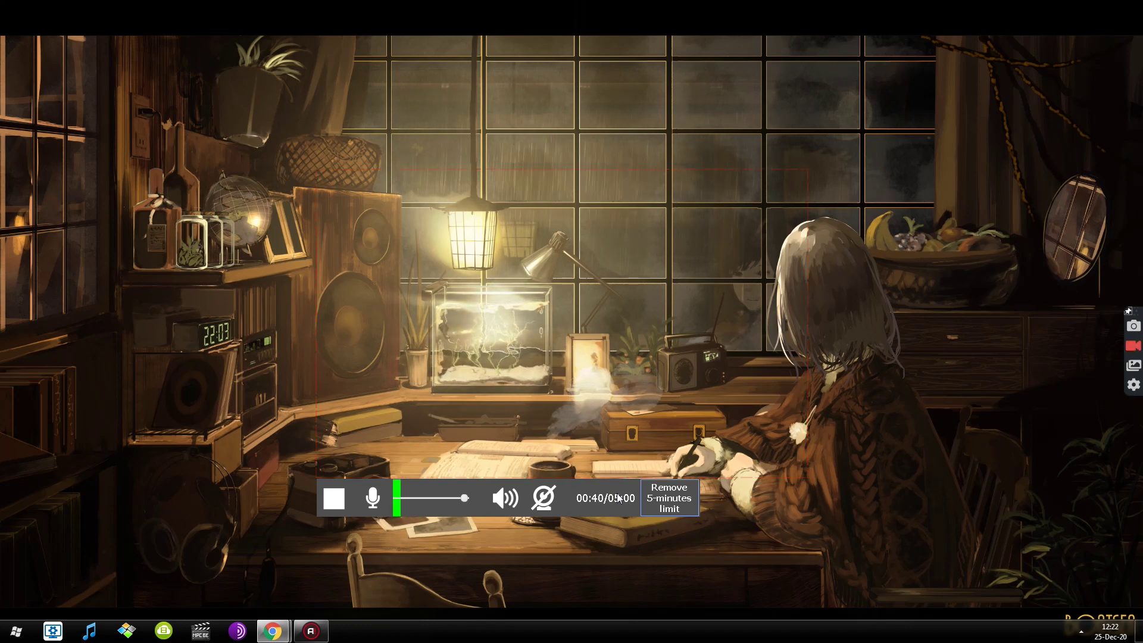
Step: Open the account sign-in for removing the 5-minute limit, close it without signing in and stop the recording
click(667, 497)
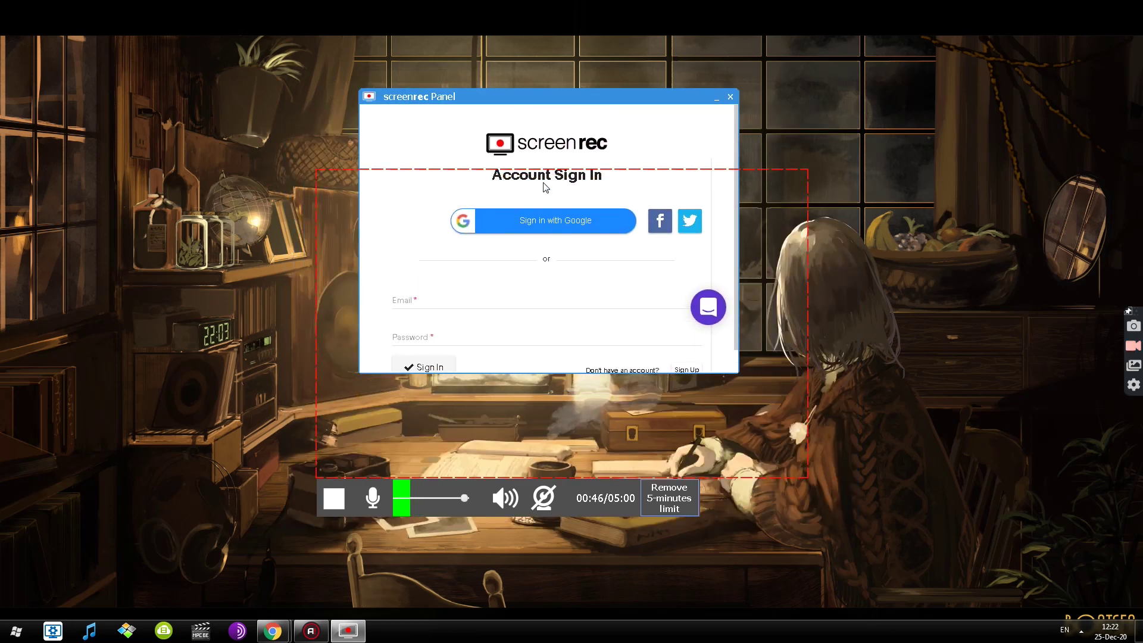
drag(490, 178, 619, 183)
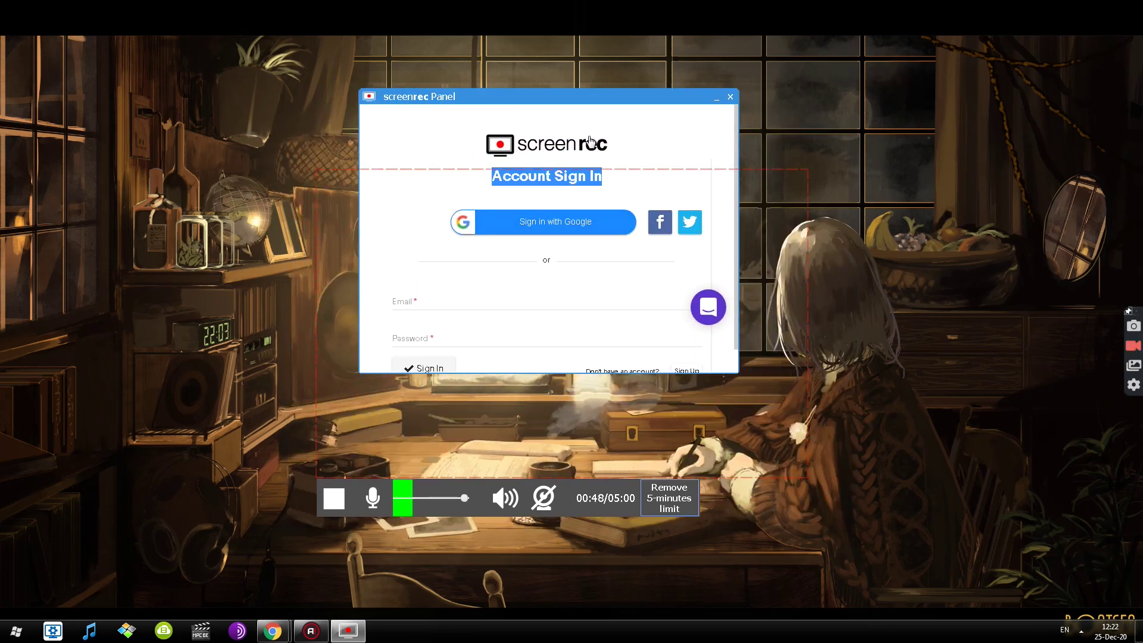
click(730, 96)
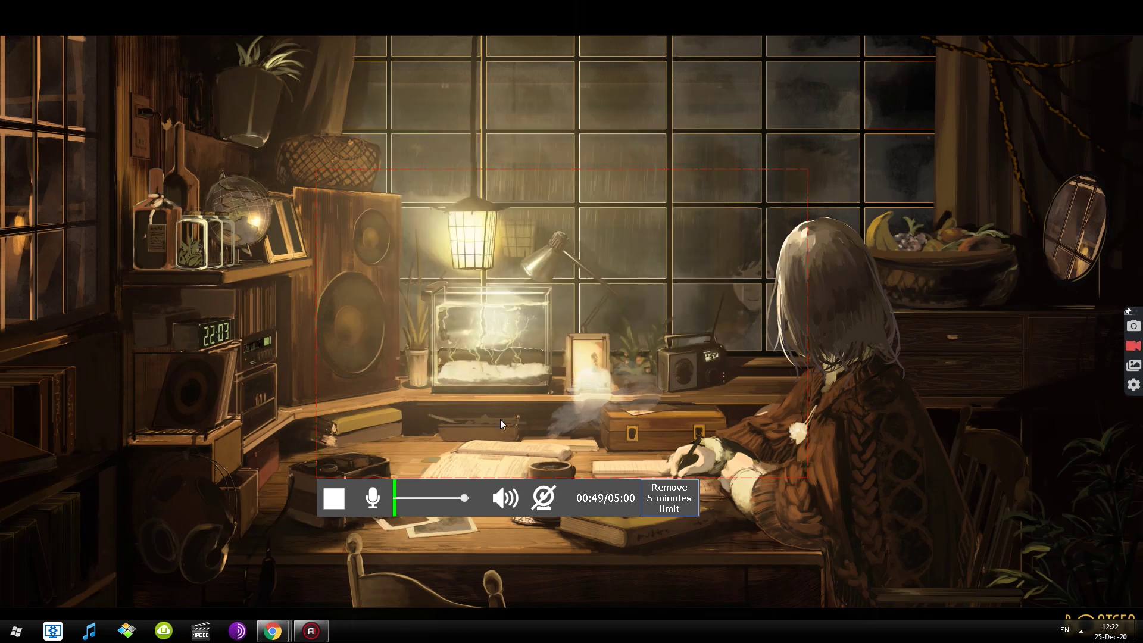
click(344, 480)
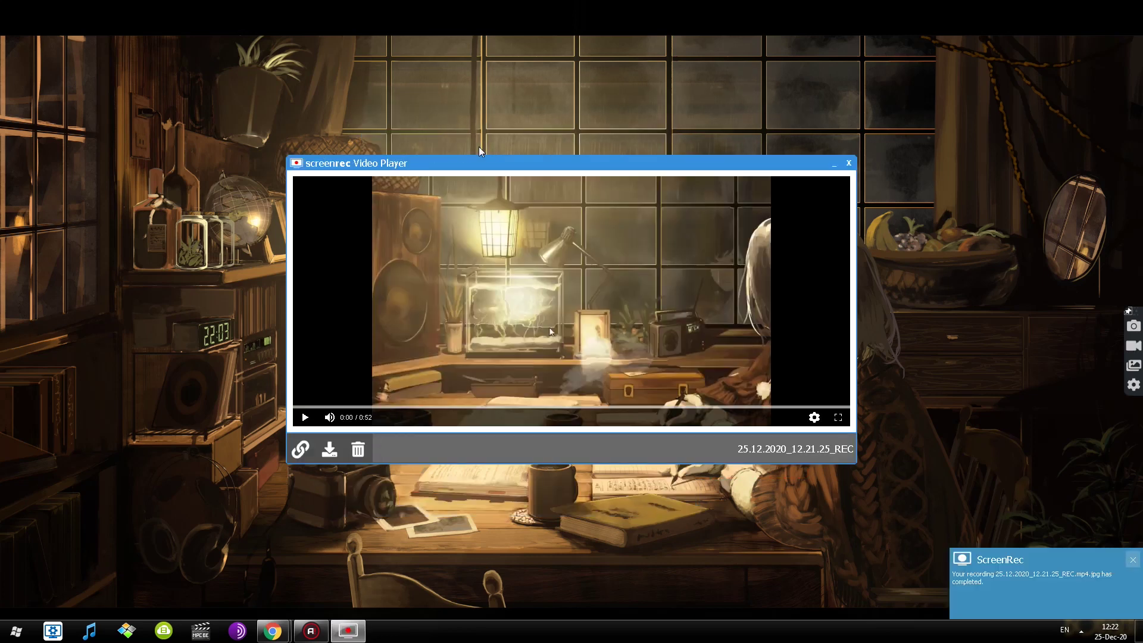
Step: Play the new recording with its sound muted, skip to about 0:12, pause, and skip to about 0:25
click(305, 418)
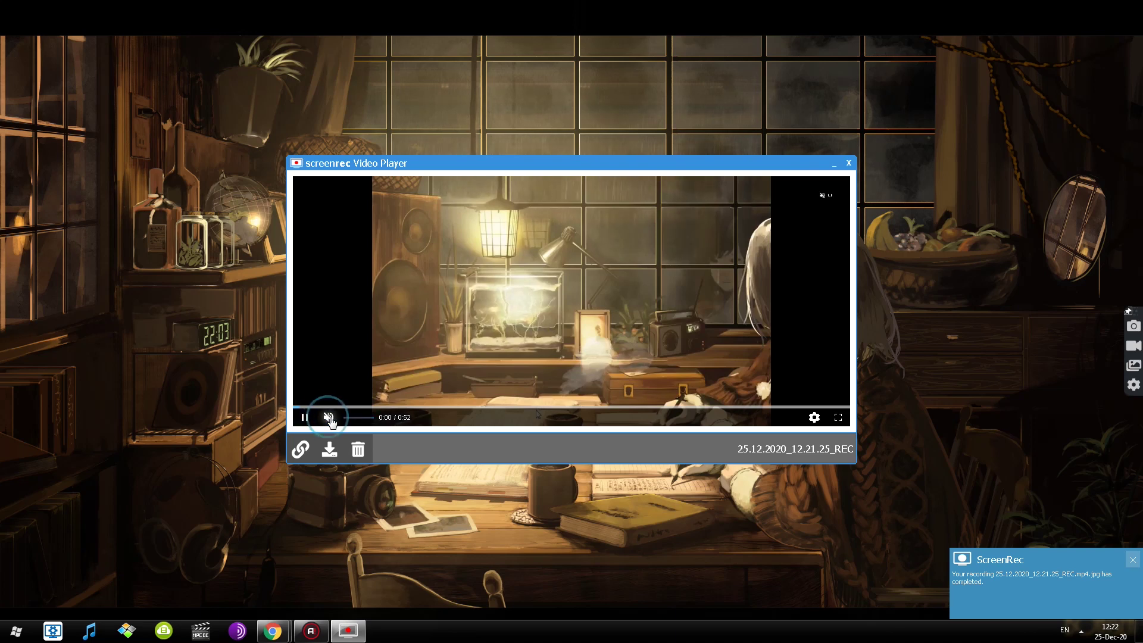
click(329, 417)
mouse_move(329, 417)
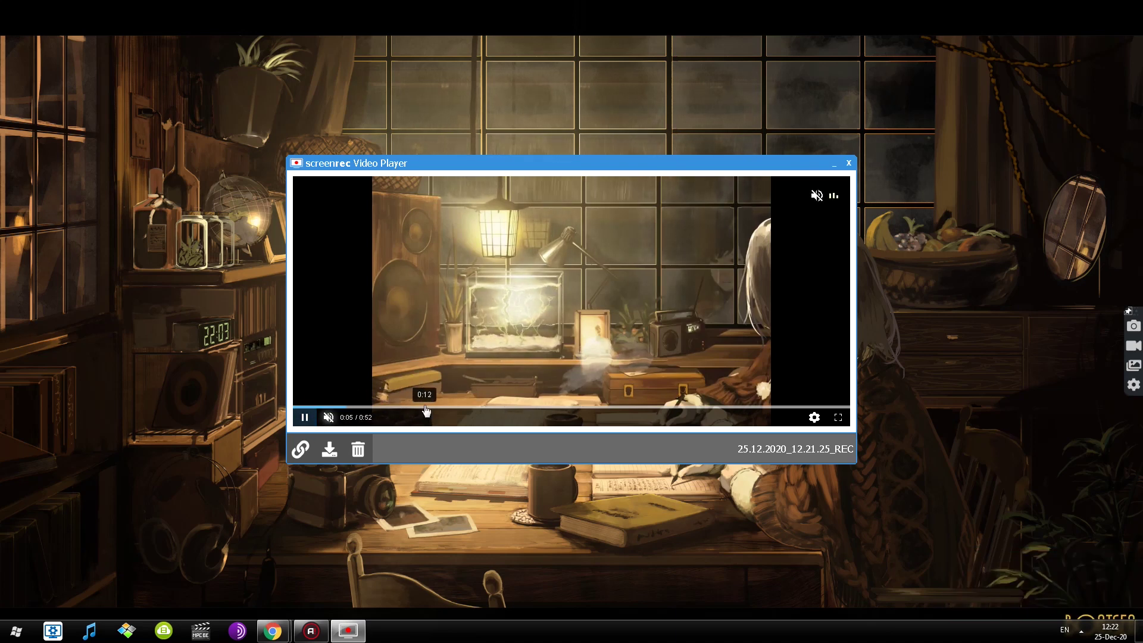
click(424, 407)
click(305, 417)
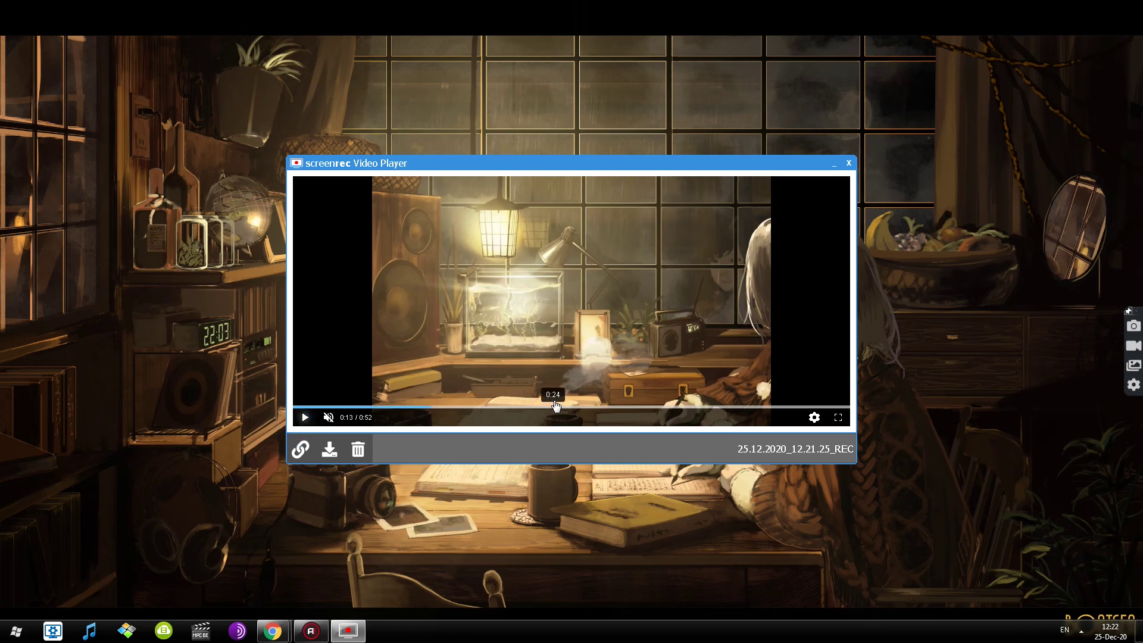
click(555, 407)
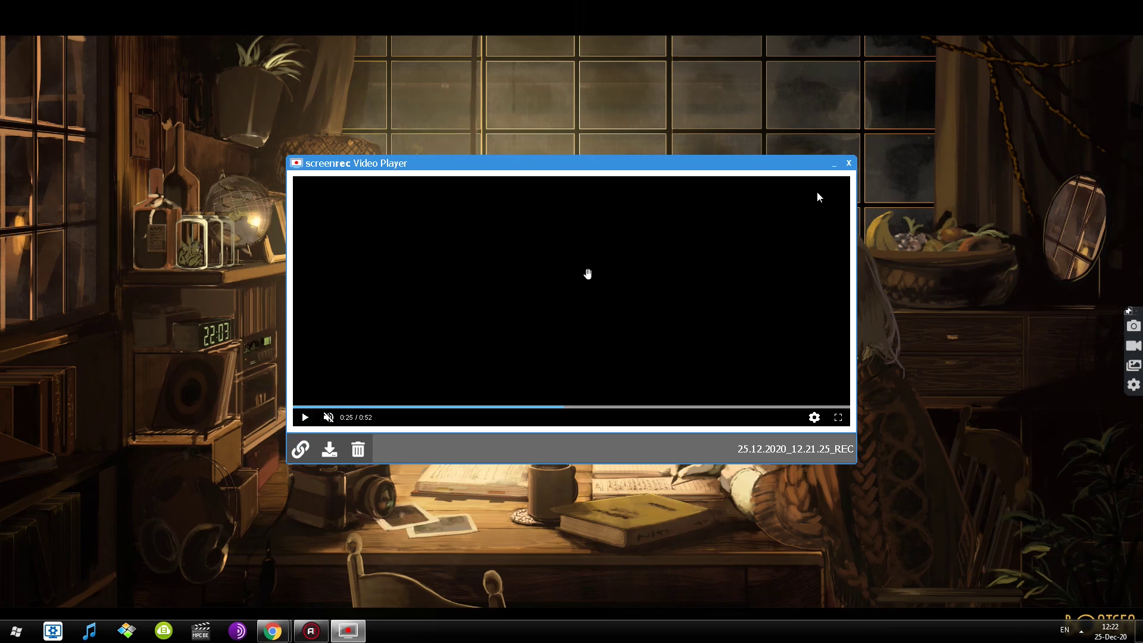
Step: Continue reviewing the recording, toggle its sound on and off, pause it, check the playback settings and close the video player
click(819, 197)
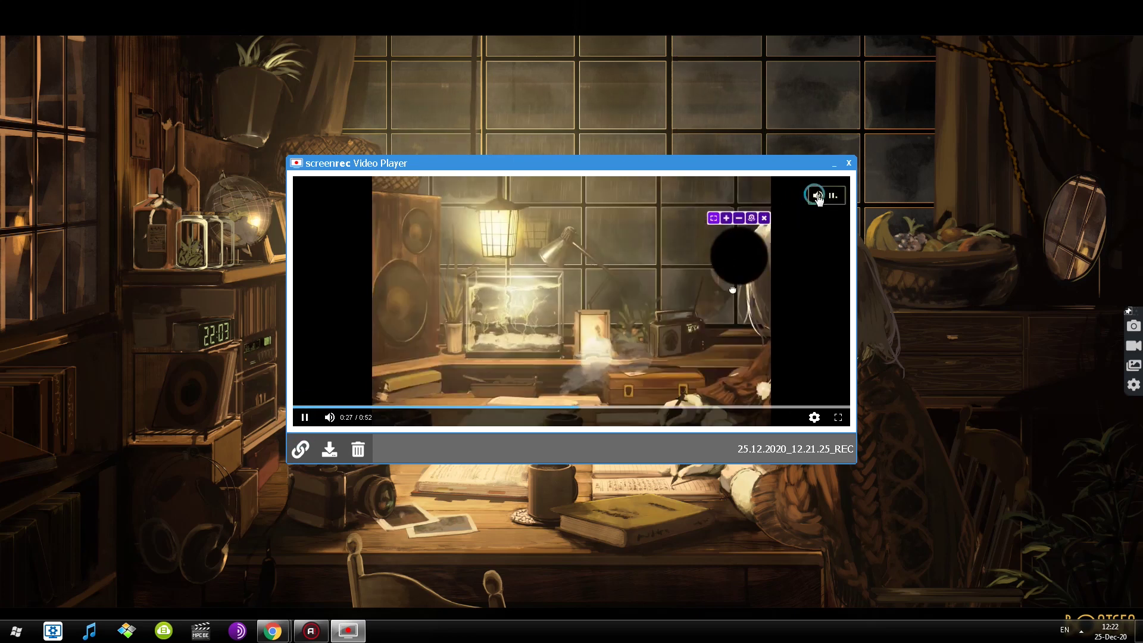
click(329, 416)
click(592, 319)
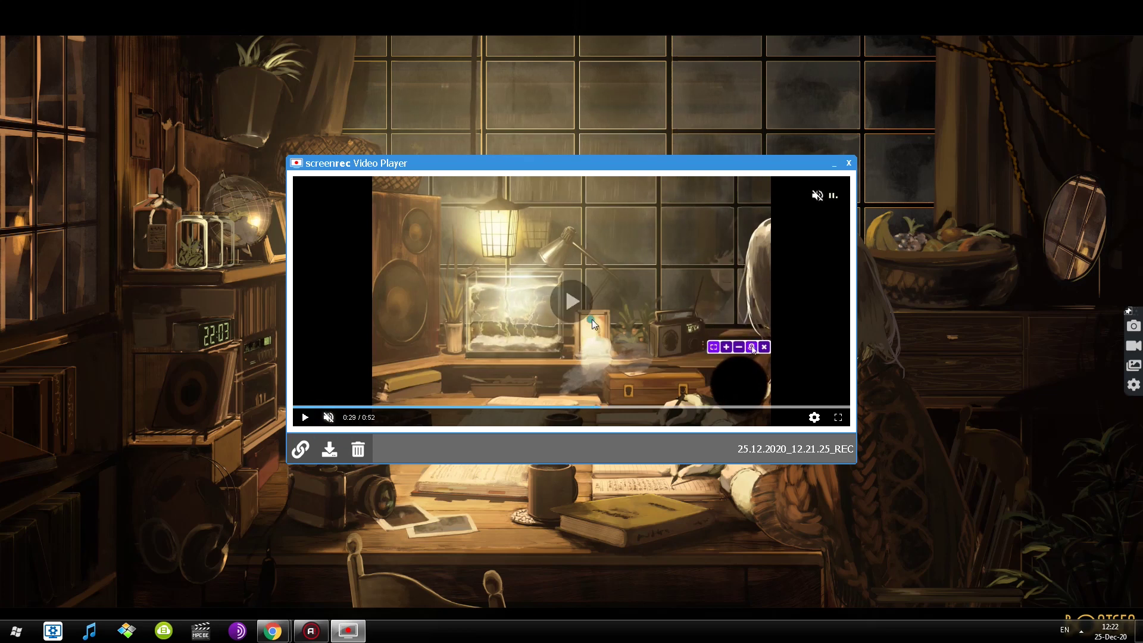
click(815, 418)
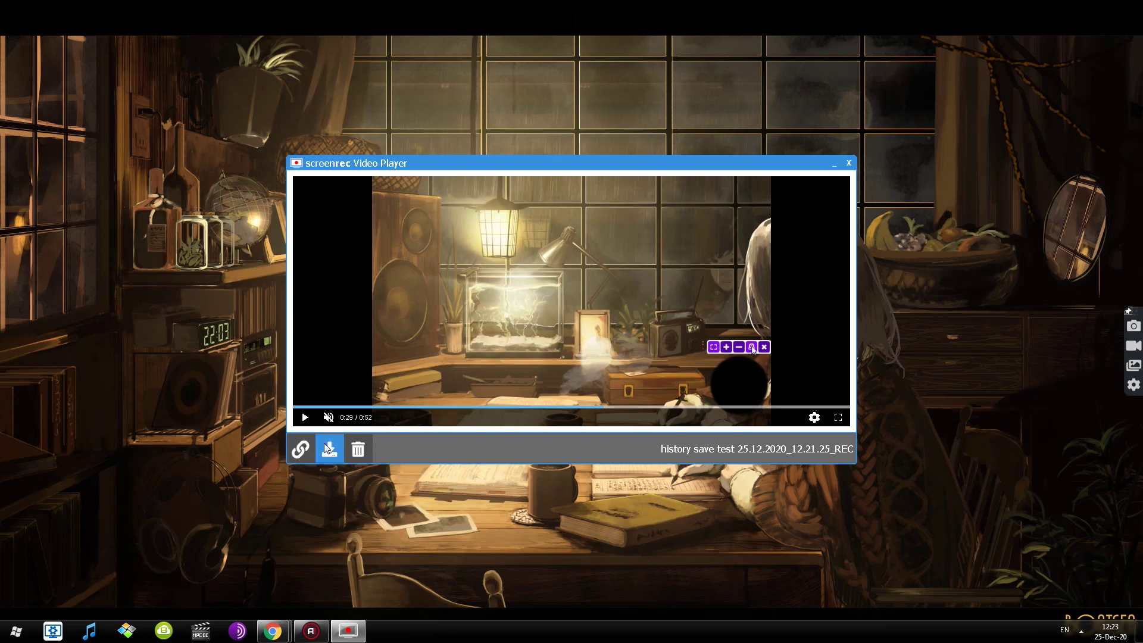
click(849, 163)
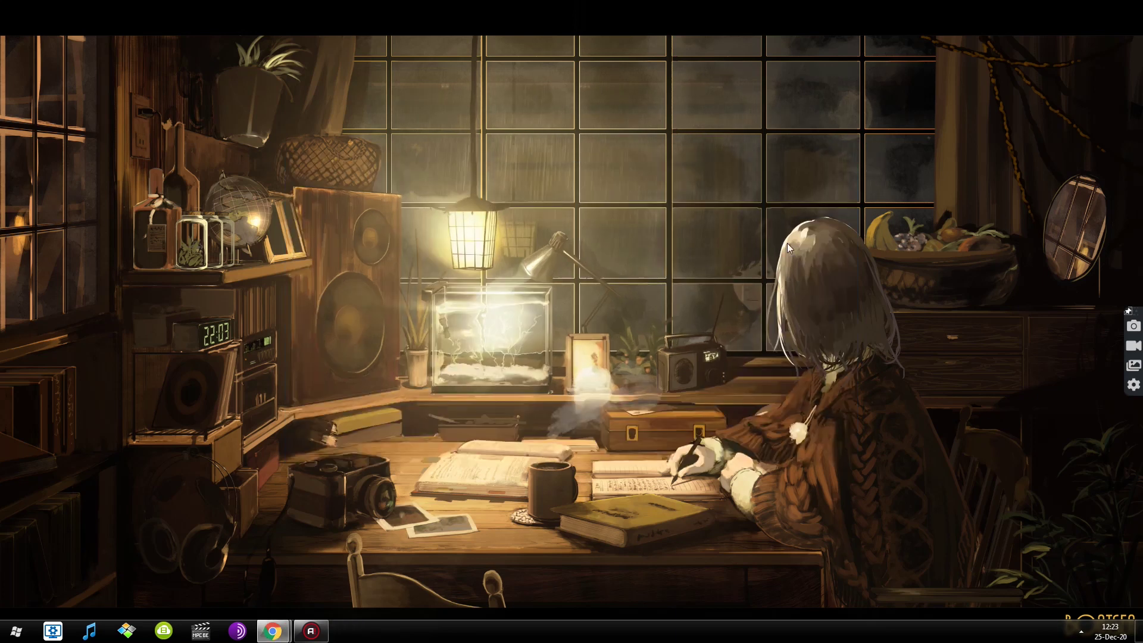
Step: Open the ScreenRec Gallery, browse all saved recordings and filter the gallery to images
click(1134, 366)
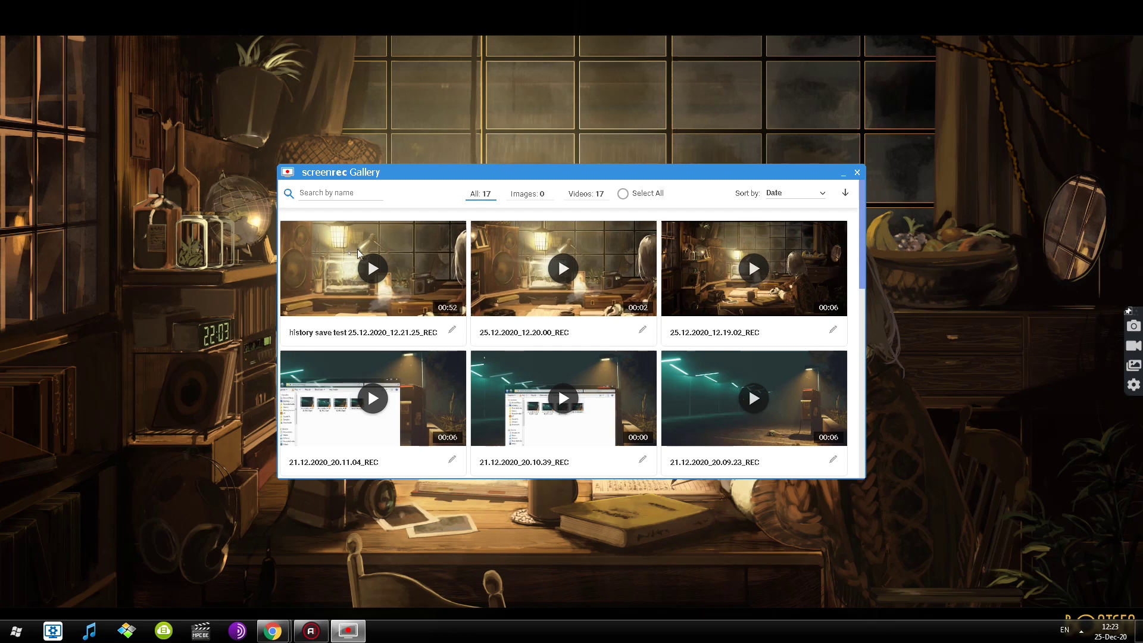
scroll(487, 280, down, 5)
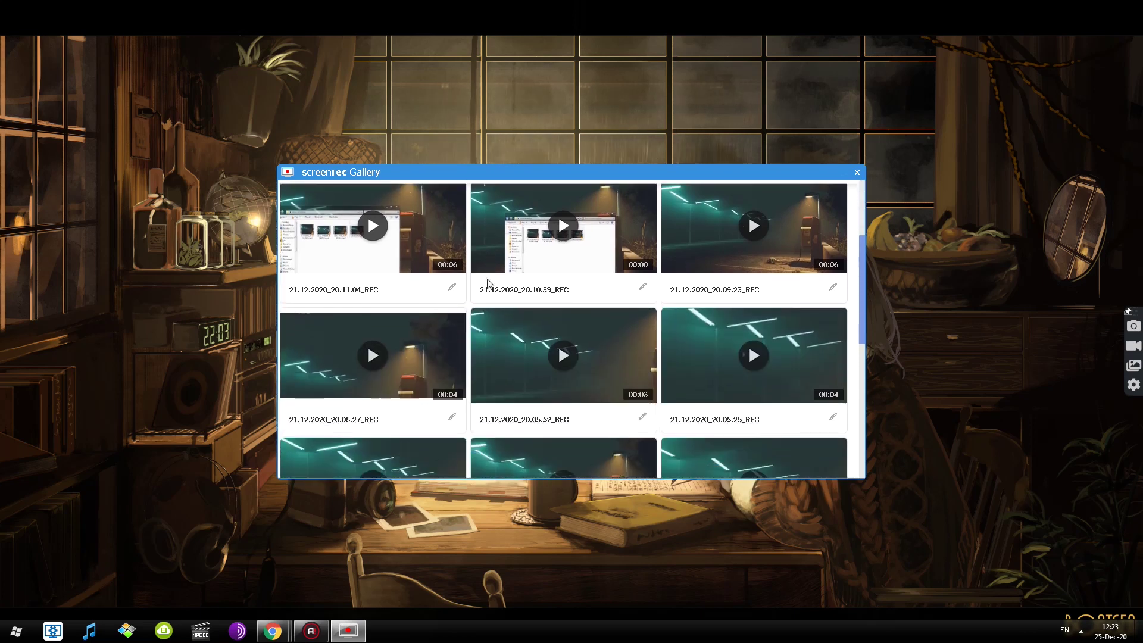
scroll(493, 285, up, 5)
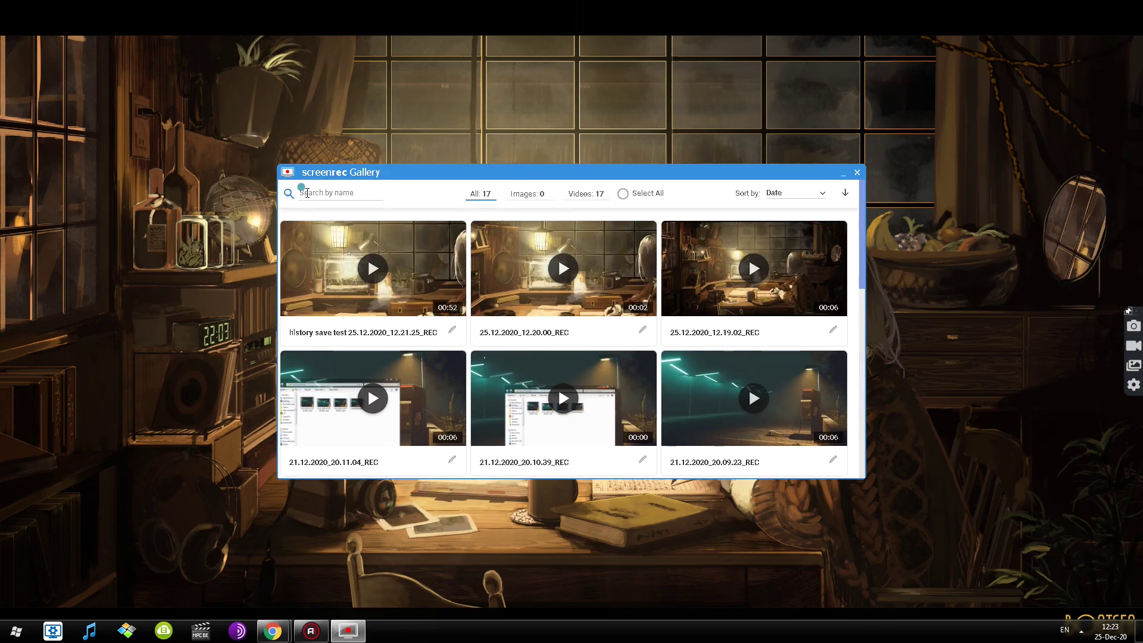
click(478, 194)
click(518, 196)
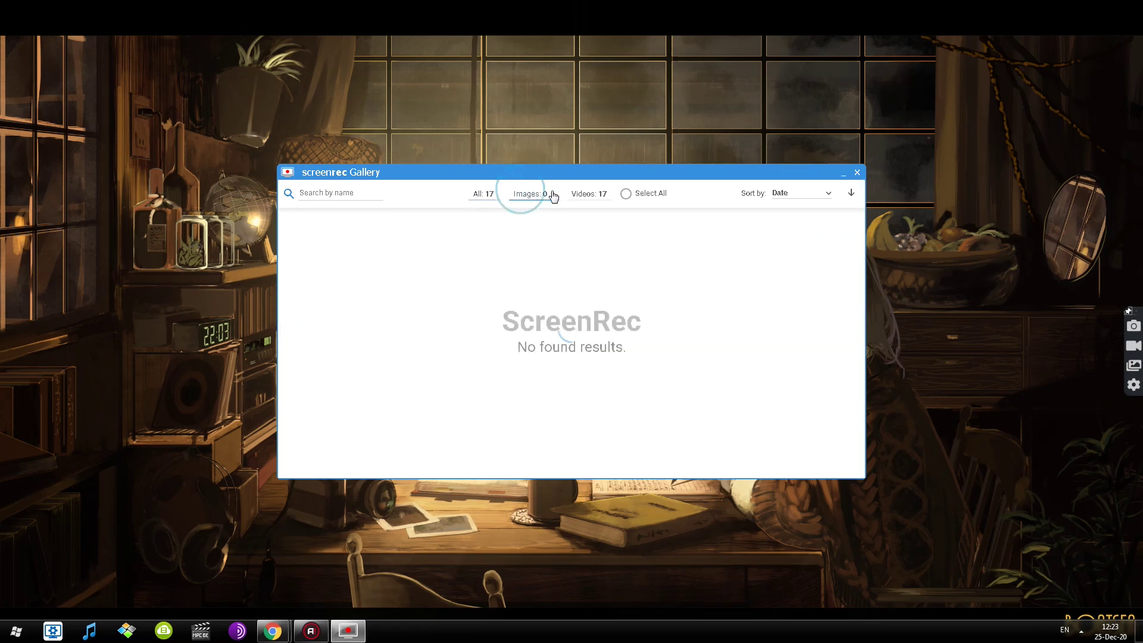
Step: Filter the gallery to videos, select all of them and clear the selection again
click(583, 195)
click(624, 193)
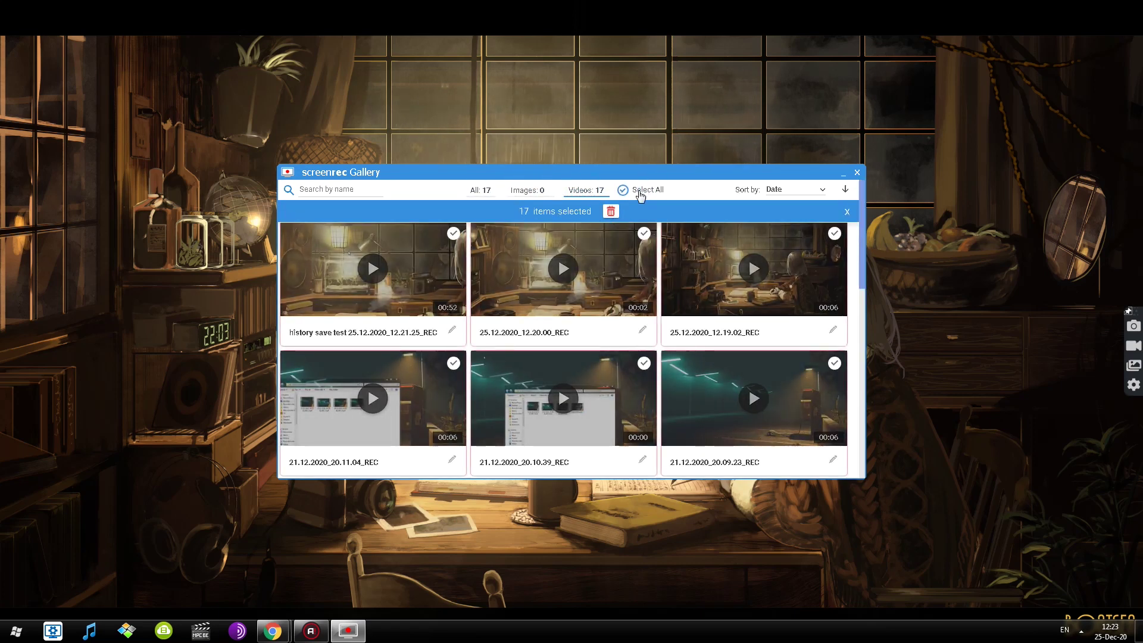
click(640, 194)
Step: Sort the videos by name, return to sorting by date, and reverse the sort order and back
click(798, 191)
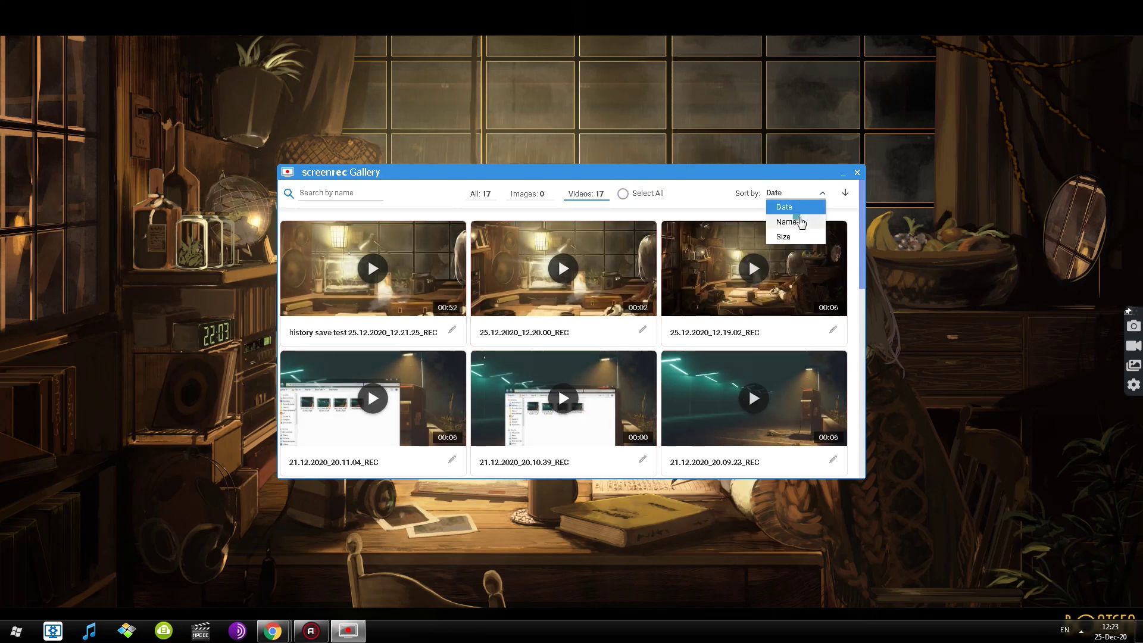
click(799, 221)
click(795, 192)
click(784, 207)
click(846, 192)
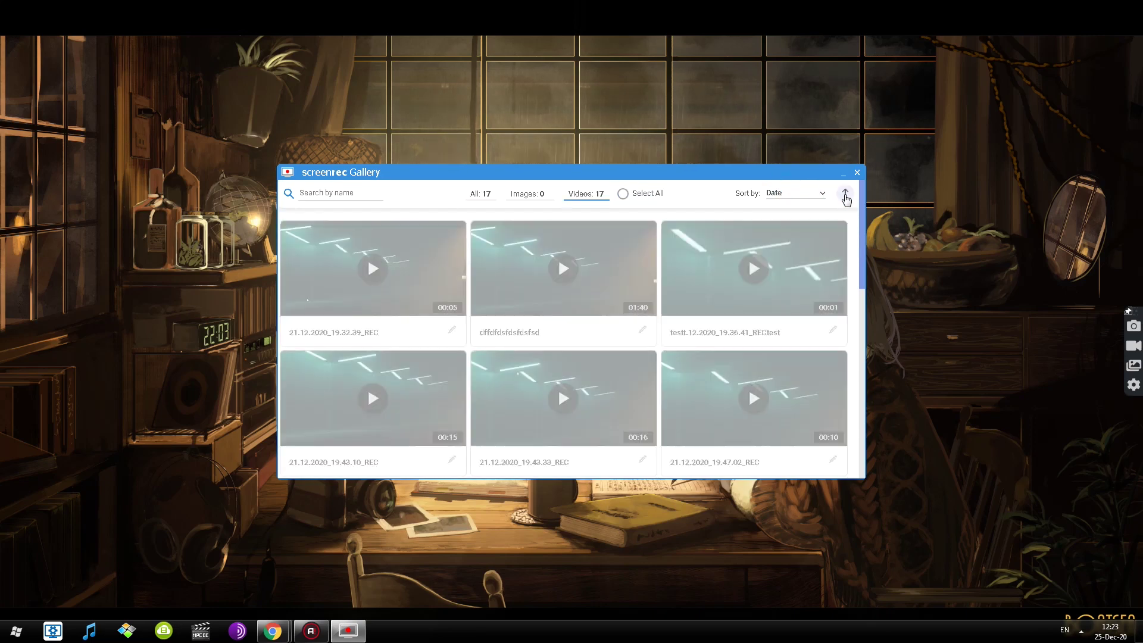
click(845, 193)
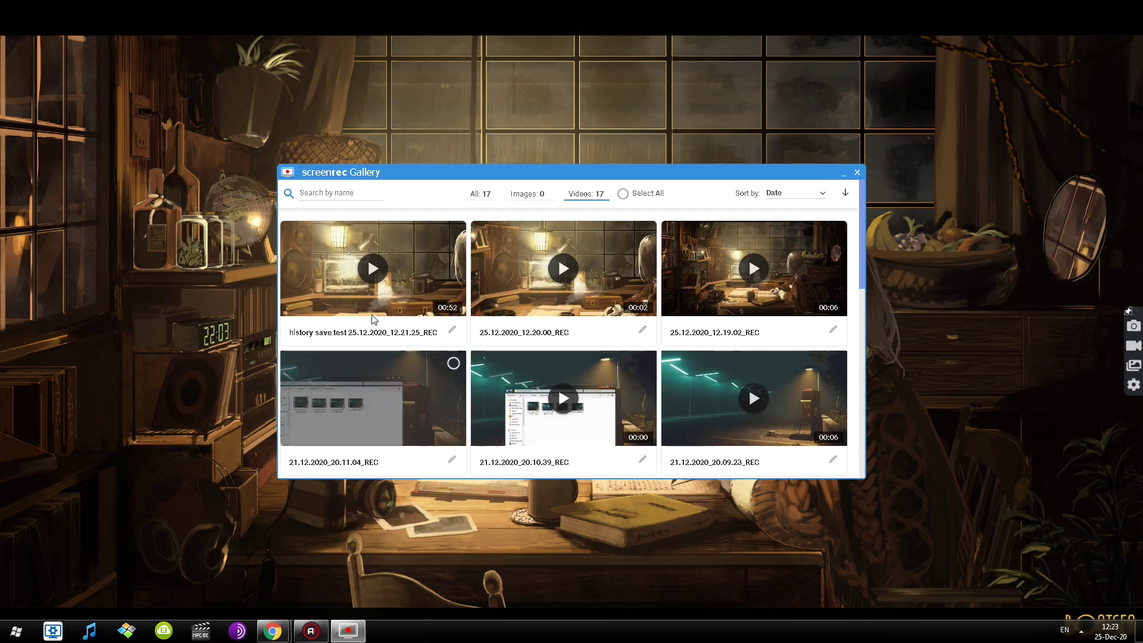
Step: Examine the view, link and delete options on the newest video, browse the whole list and close the gallery
mouse_move(352, 286)
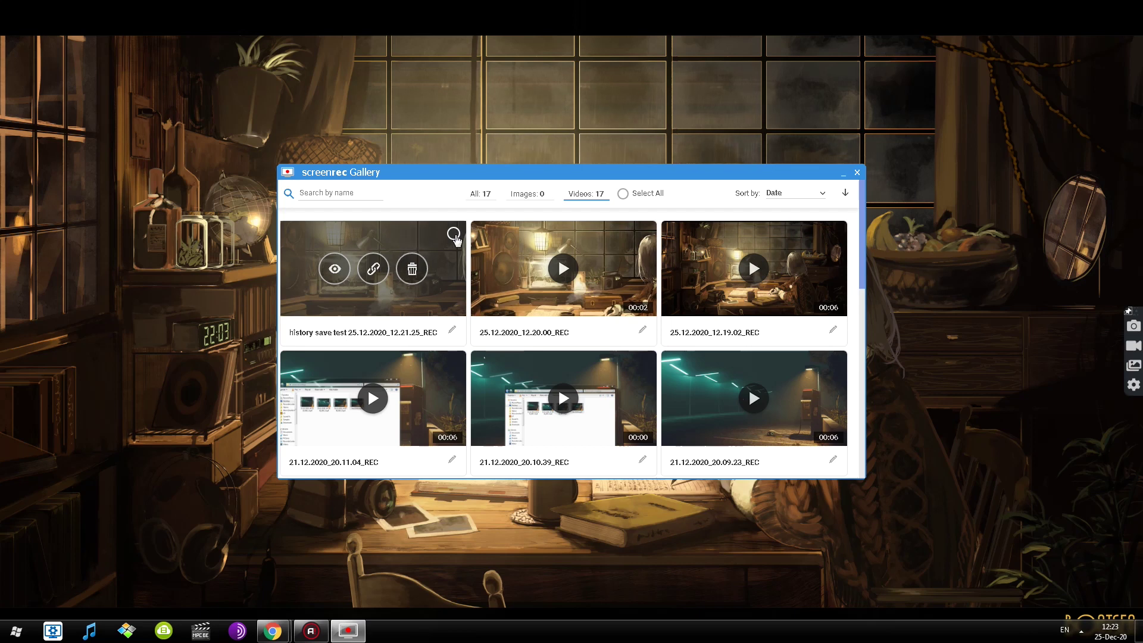
scroll(637, 315, down, 5)
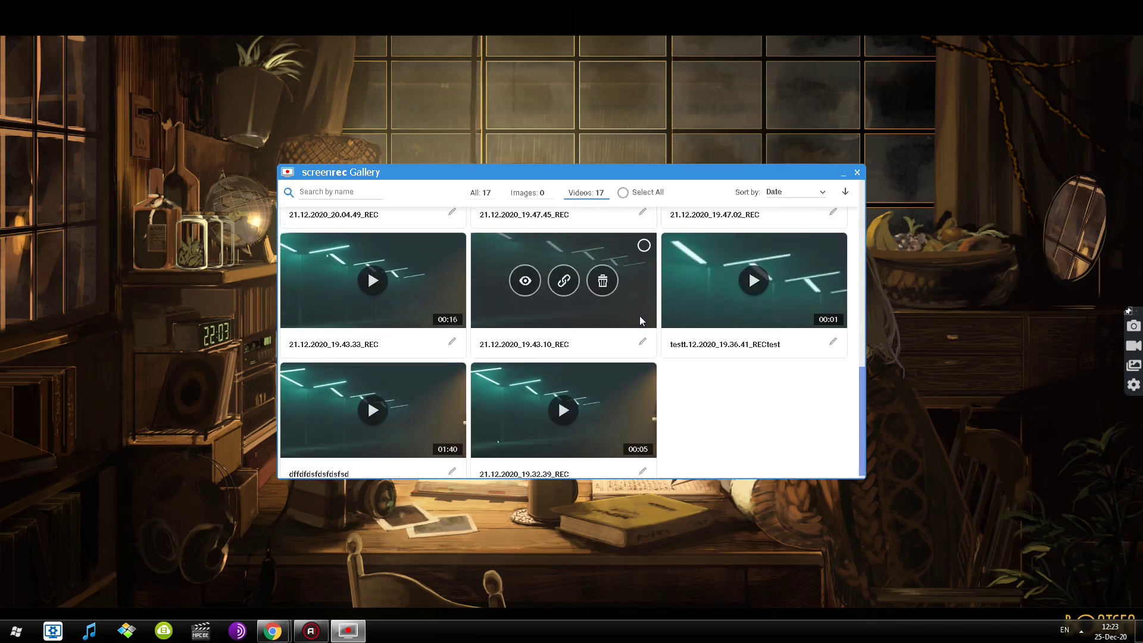
scroll(639, 321, up, 5)
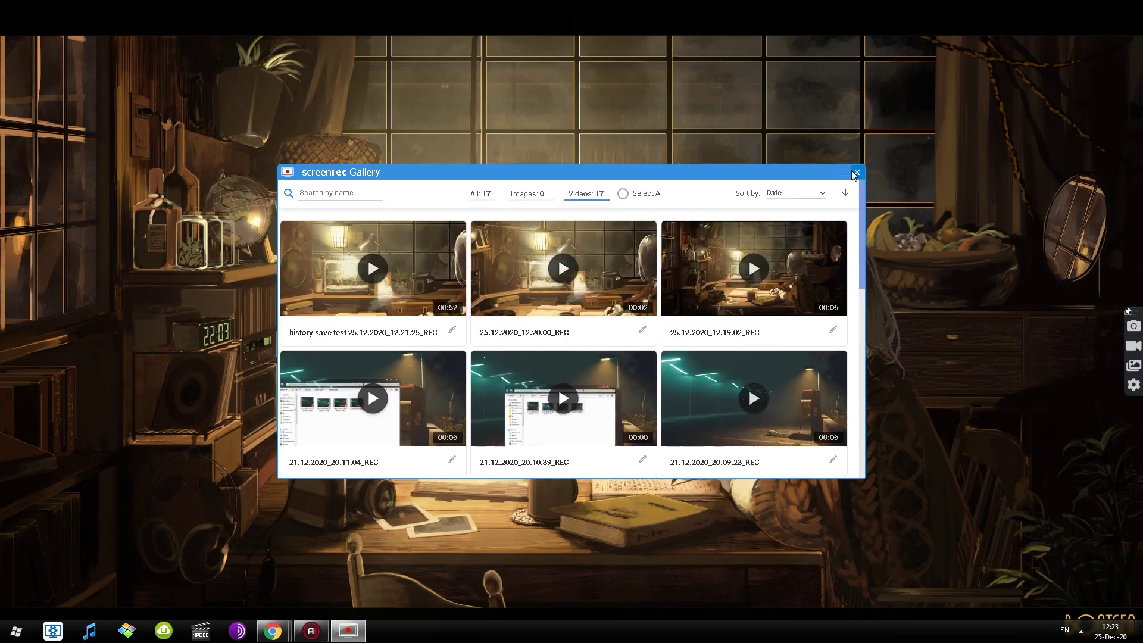
click(857, 172)
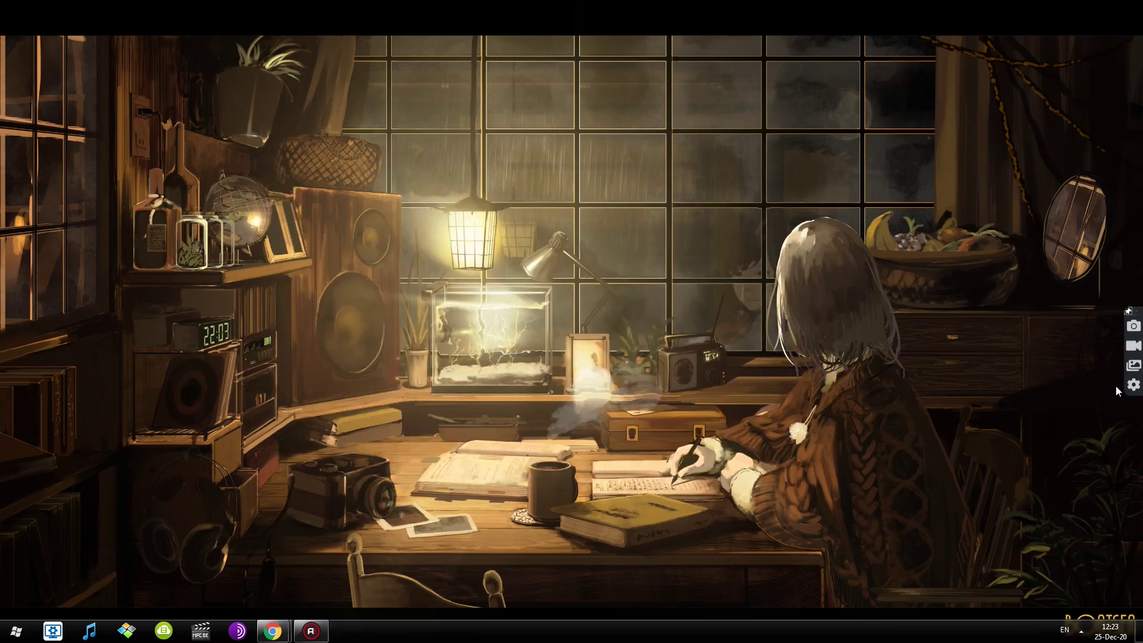
Step: Open the ScreenRec settings, move the window closer to the screen's centre and start the account login
click(1134, 385)
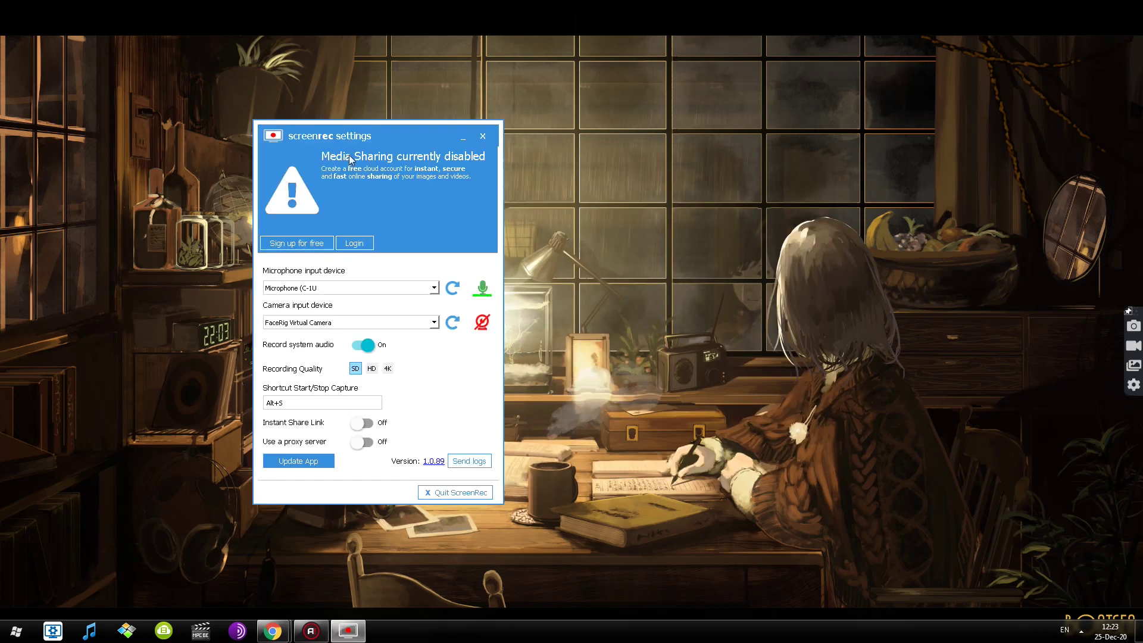
drag(350, 159, 469, 165)
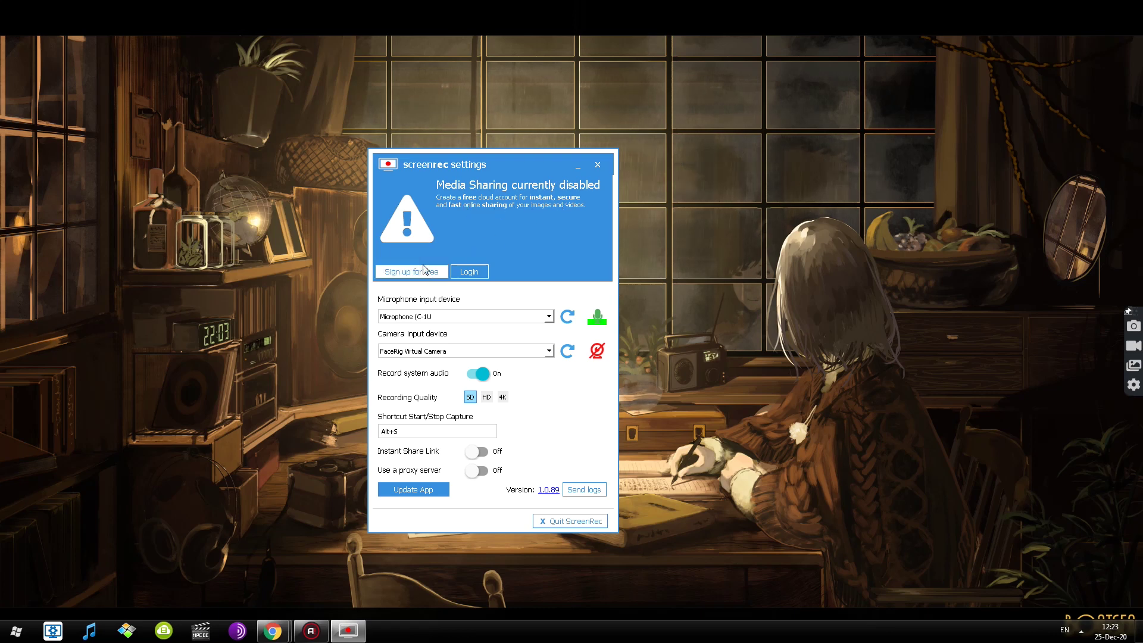
click(468, 272)
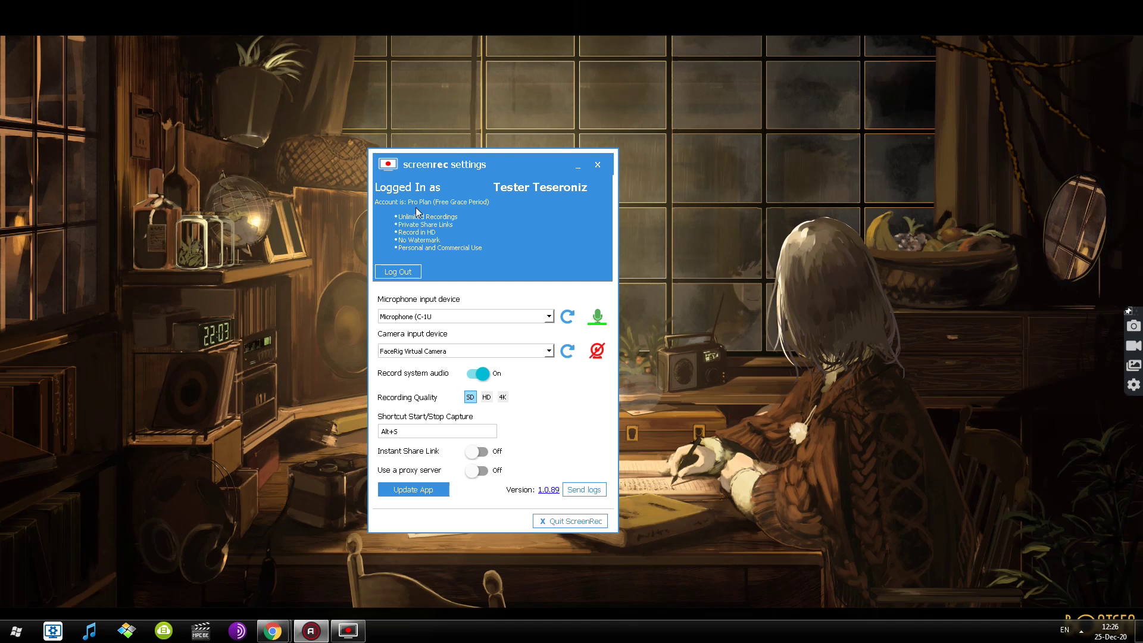
Step: Switch to the ghacks.net article in Chrome and highlight the sentence calling the ScreenRec cloud a freemium service
key(alt+Tab)
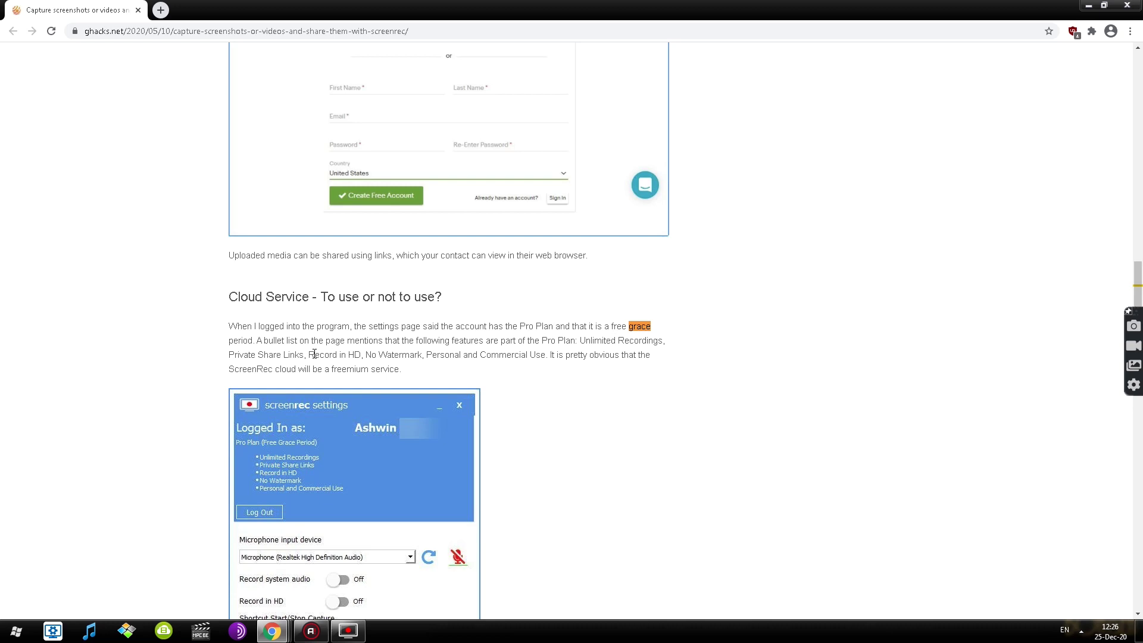
scroll(313, 354, up, 1)
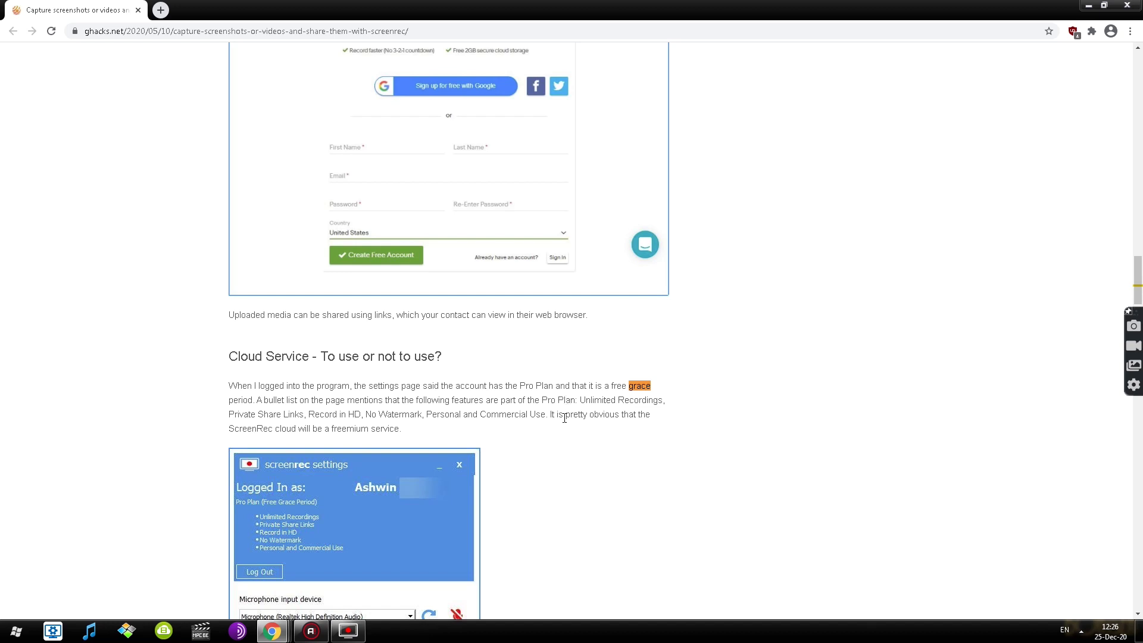
drag(550, 415, 655, 420)
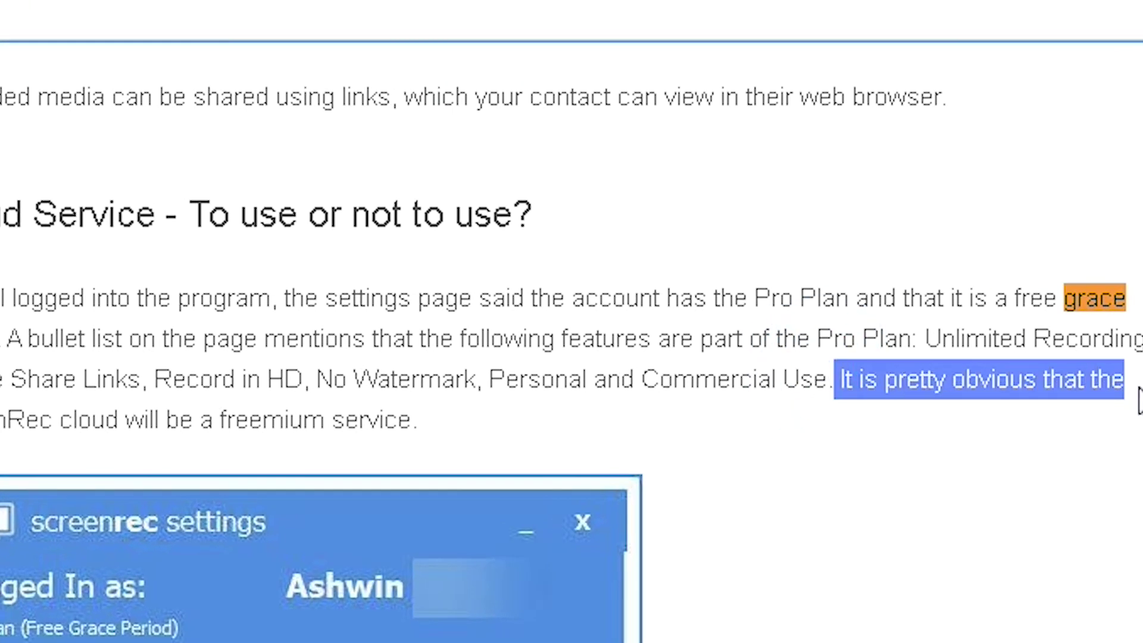
drag(1138, 399, 429, 431)
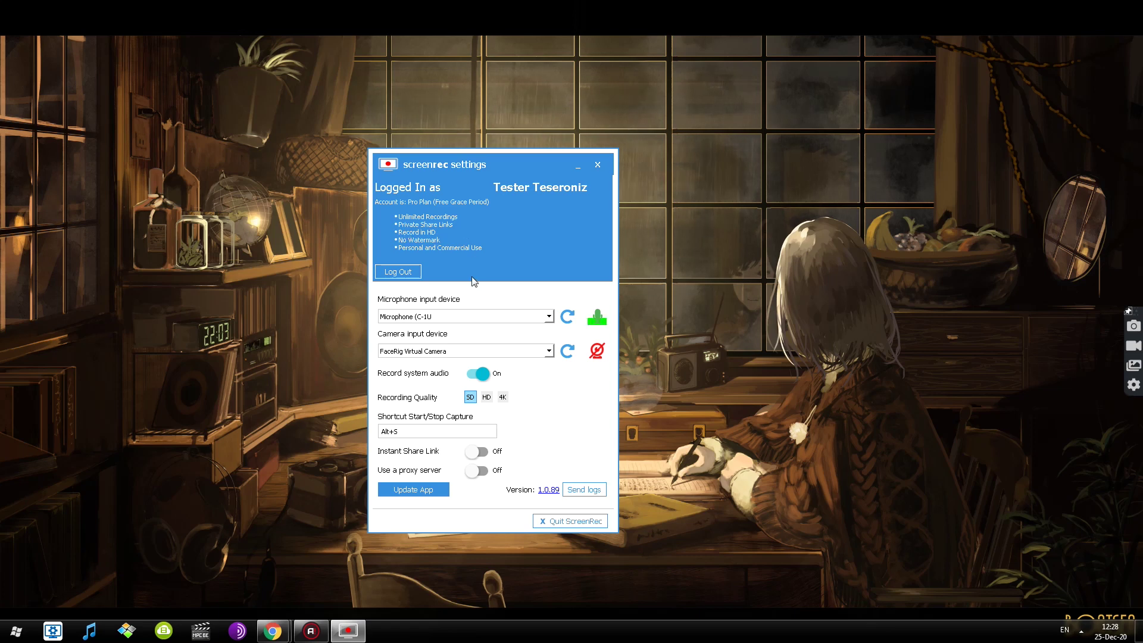
Step: Reselect the microphone input device, try the recording quality options, settle on 4K and close the settings
click(418, 315)
click(435, 330)
click(490, 398)
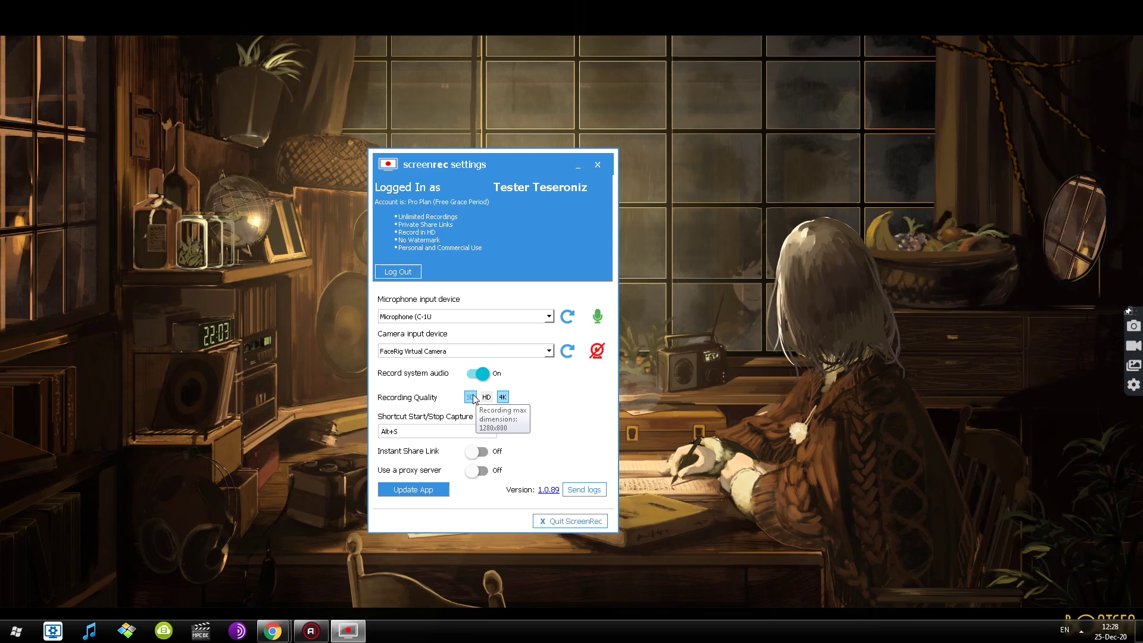
click(475, 398)
click(503, 399)
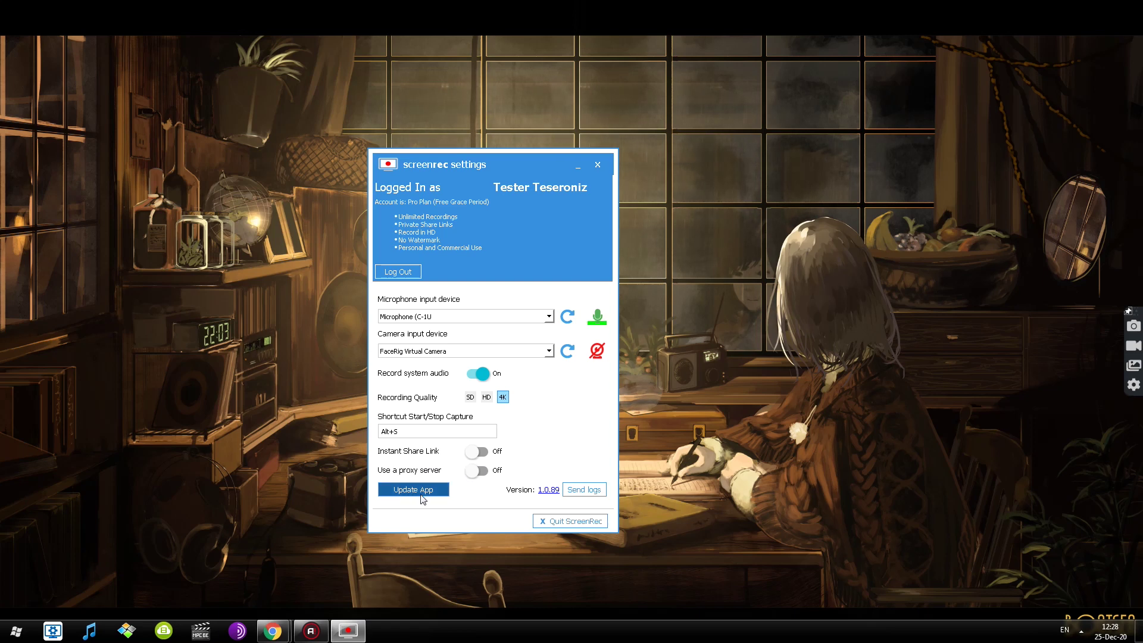
click(598, 164)
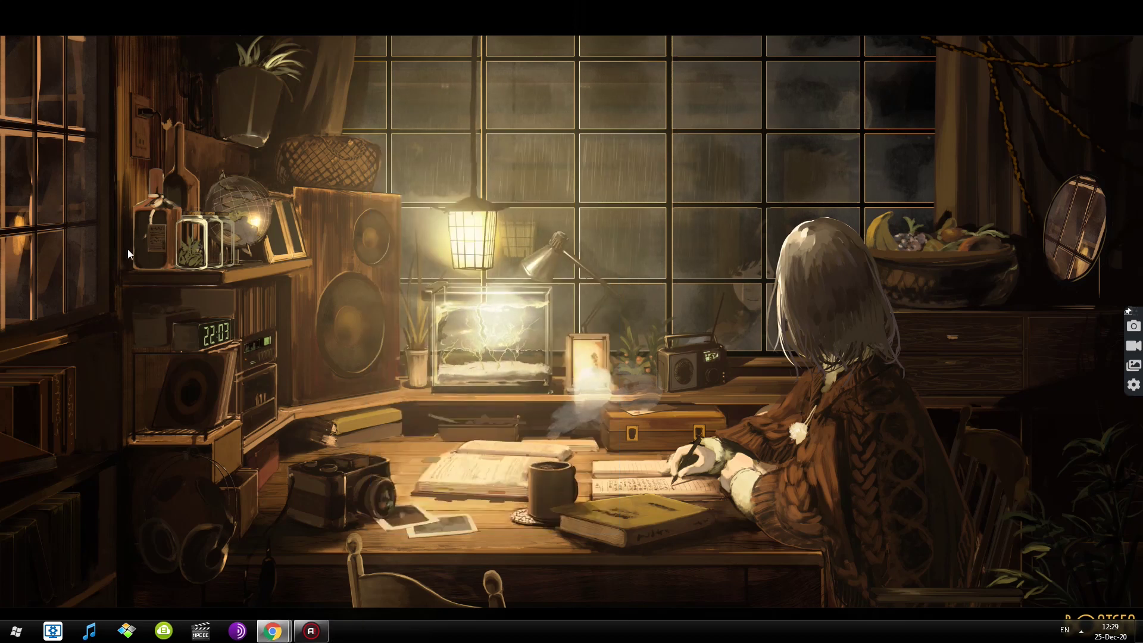
Step: Record a short video of the large central desktop area, stop it, and briefly check the ScreenRec settings
key(alt+s)
drag(289, 111, 910, 468)
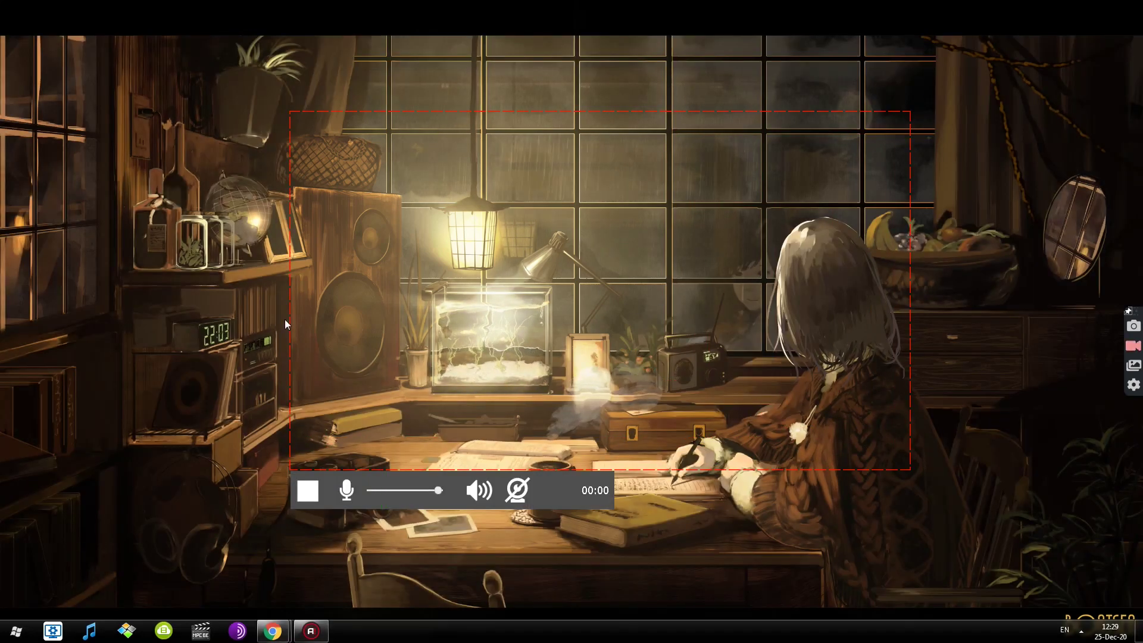
click(308, 491)
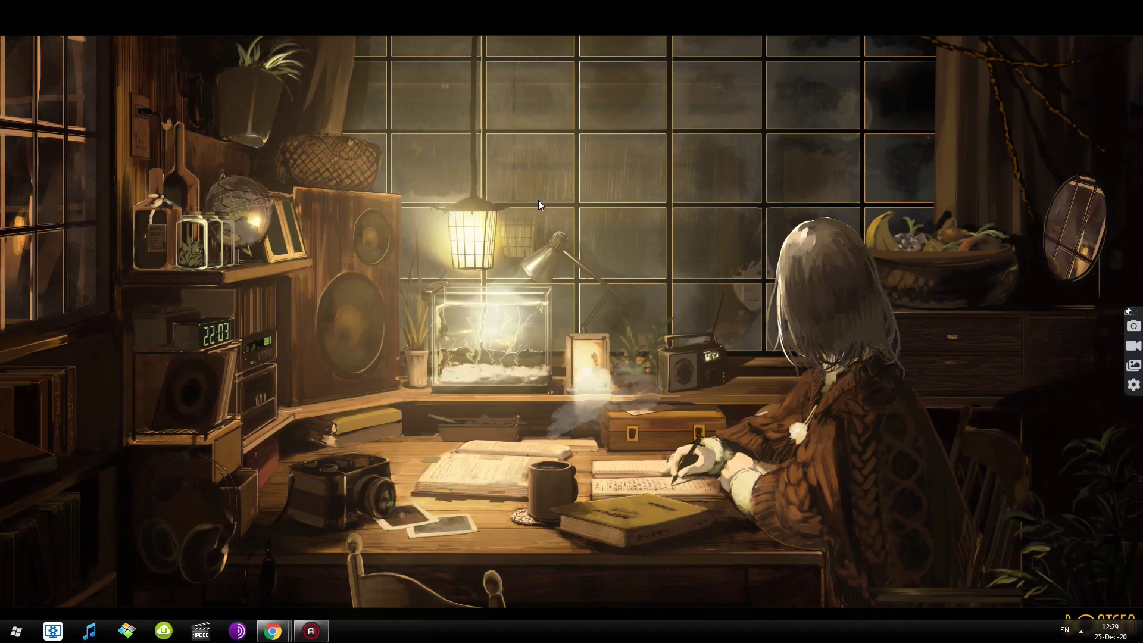
click(1133, 385)
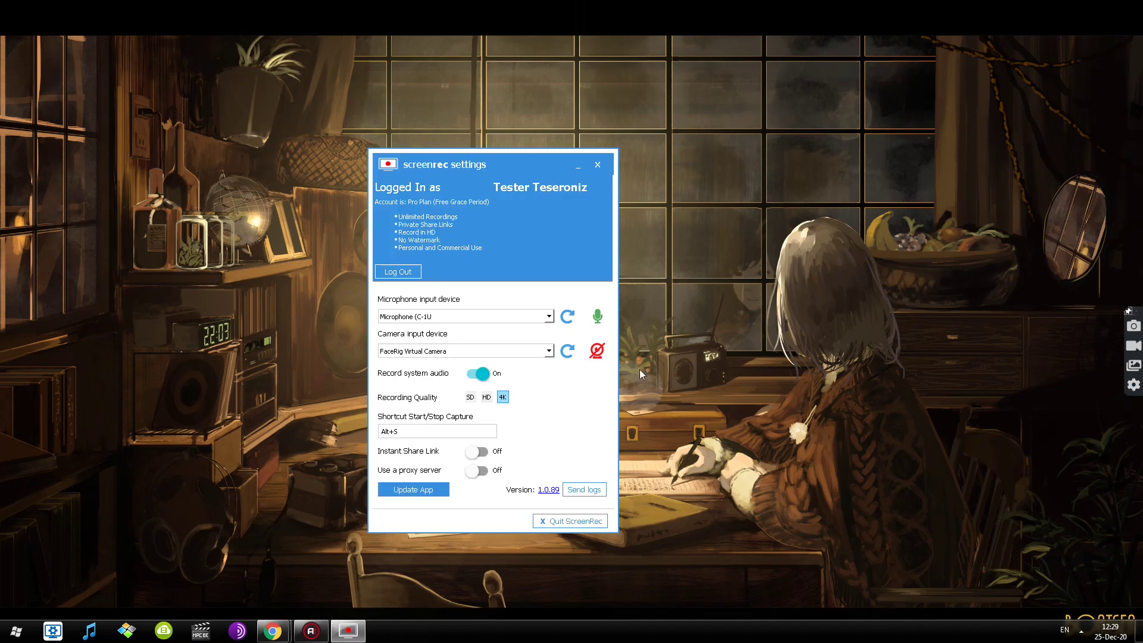
click(598, 164)
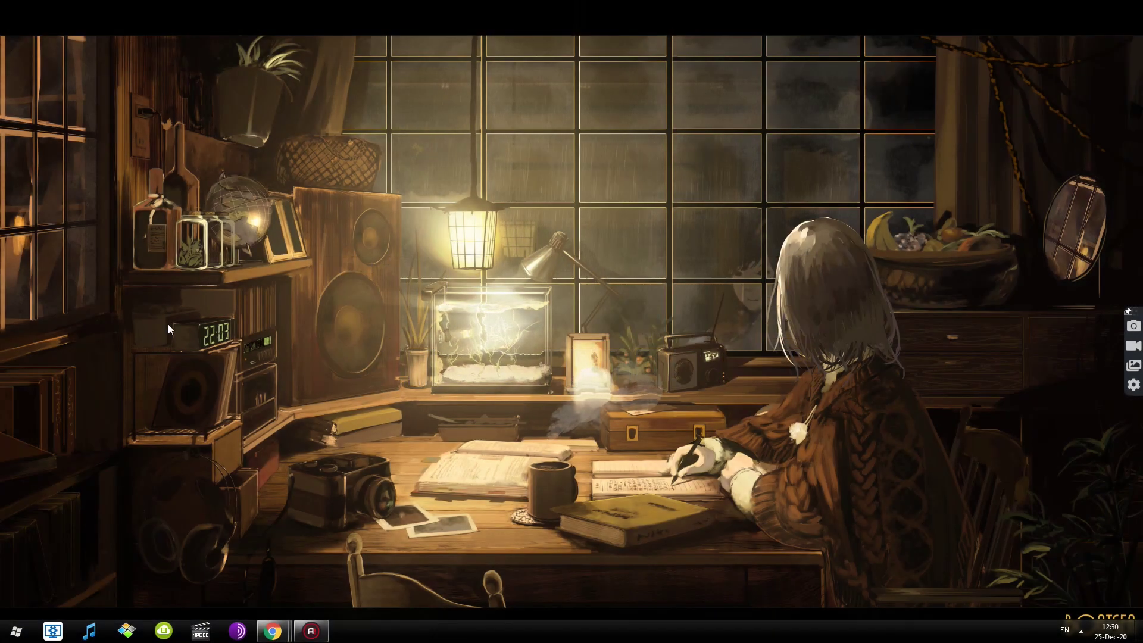
Step: Record a second video of the desktop area around the lamp and seated figure for about 13 seconds and stop it
click(1134, 346)
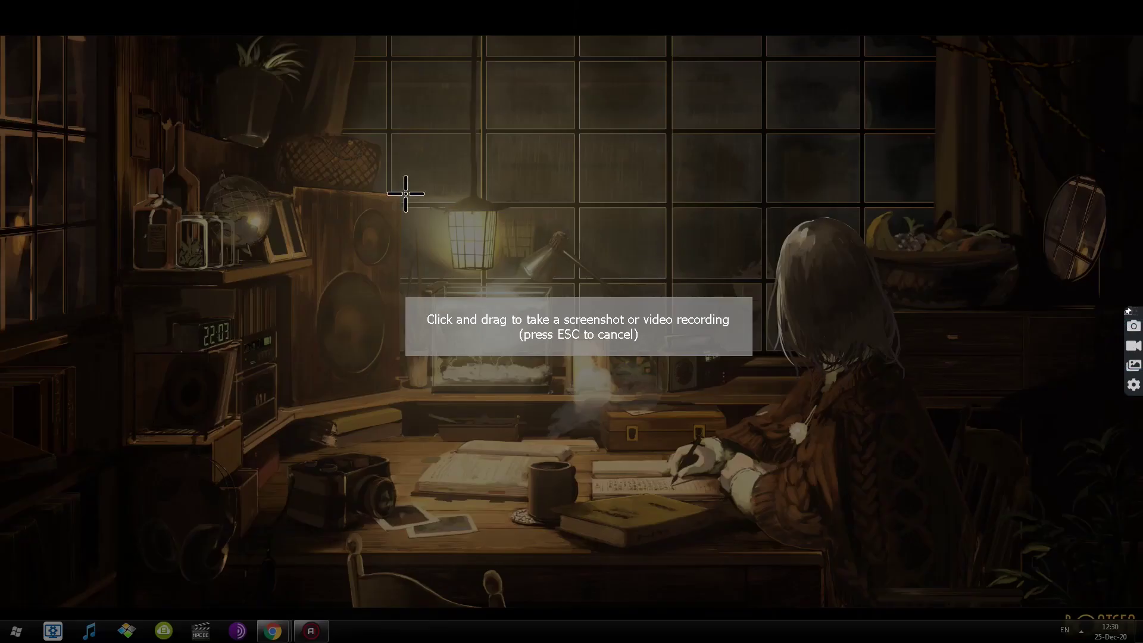
drag(383, 168, 932, 459)
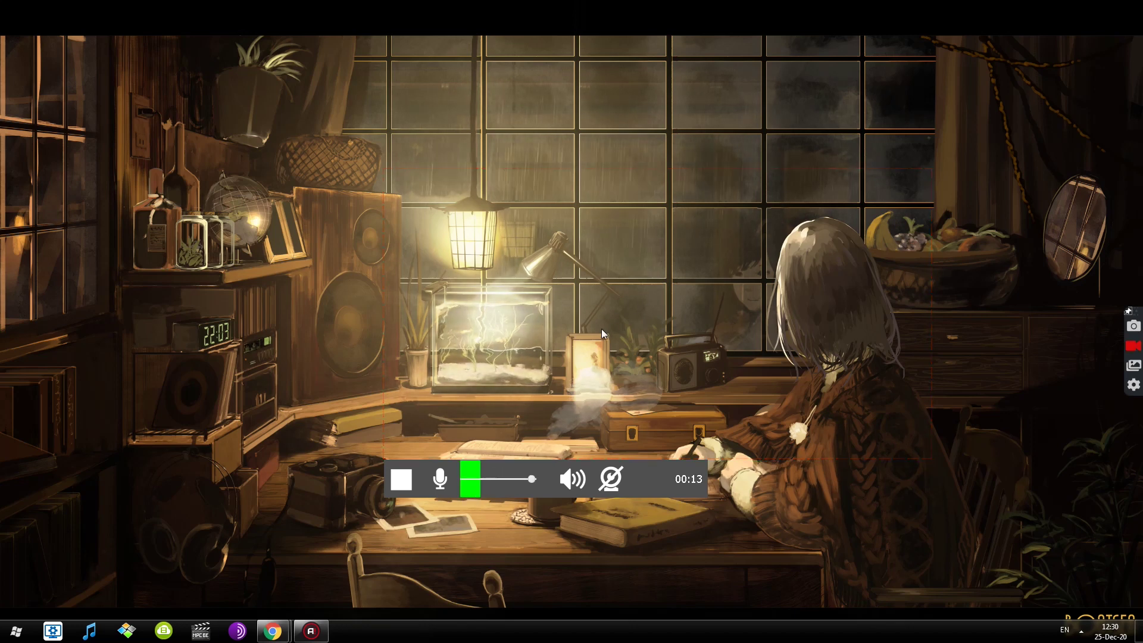
click(1134, 346)
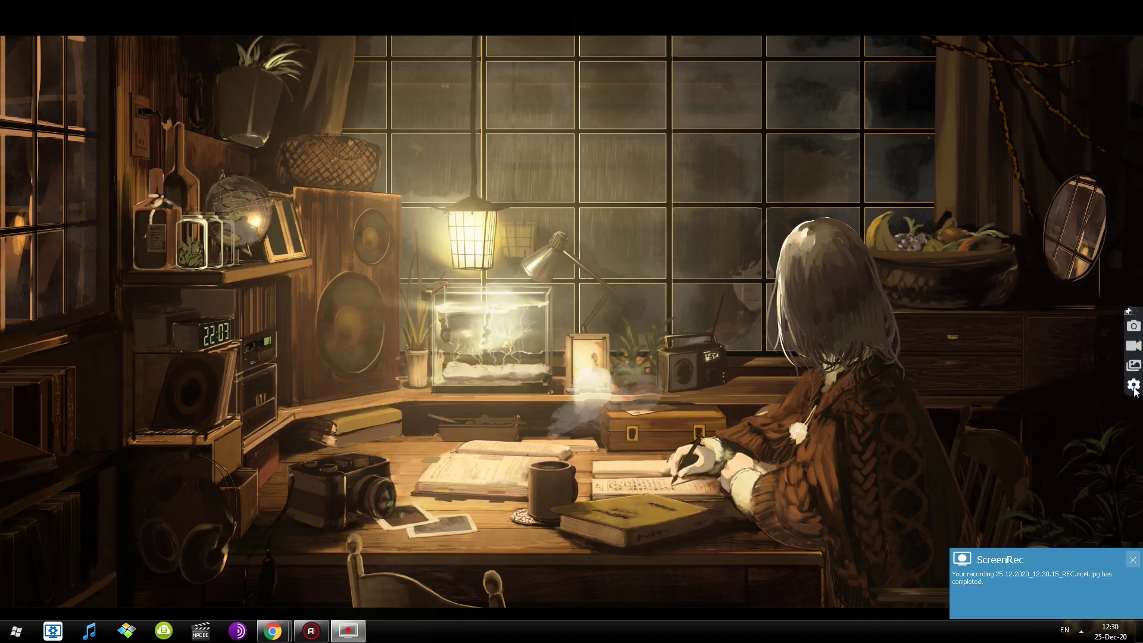
Step: Reopen the settings, examine the sharable link option on the newest gallery recording, close the gallery and reselect 4K quality
click(1134, 385)
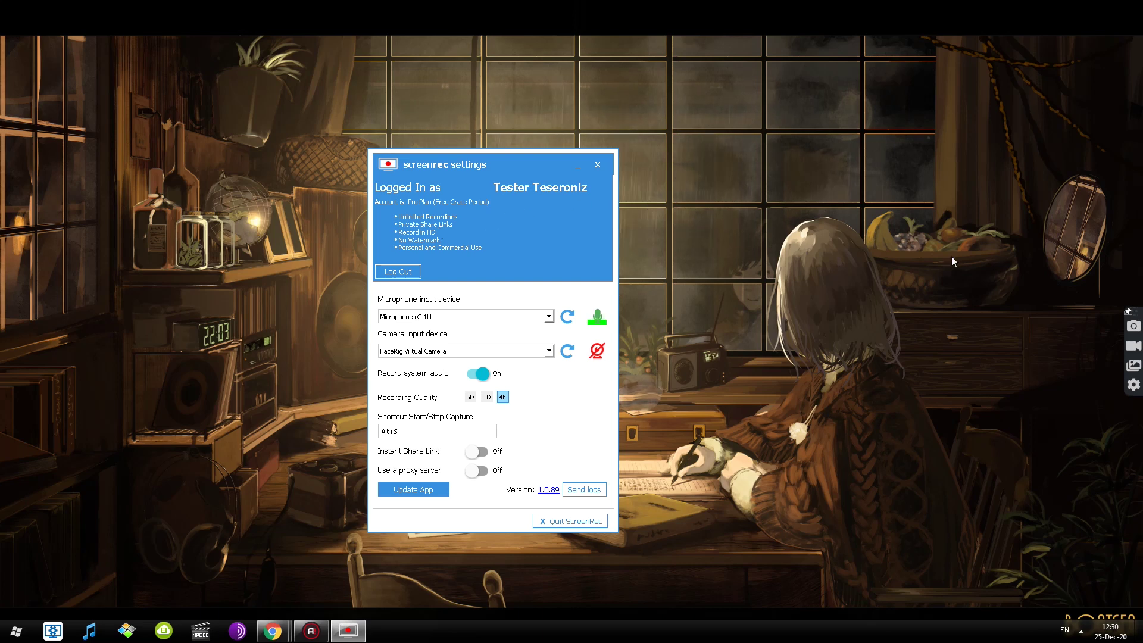
click(1125, 365)
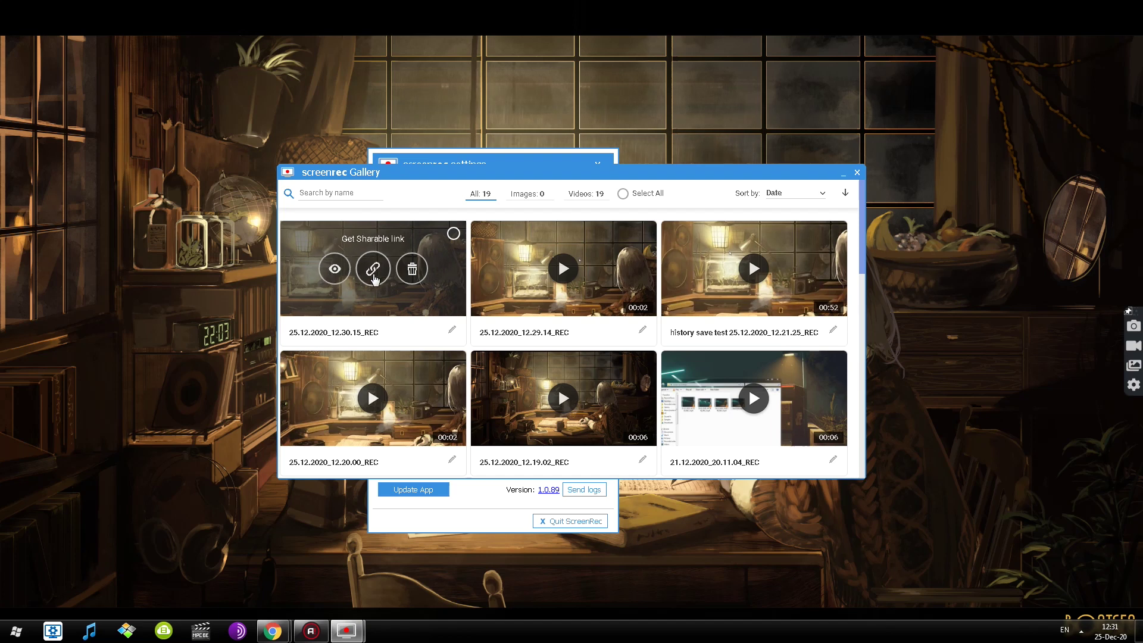
click(857, 174)
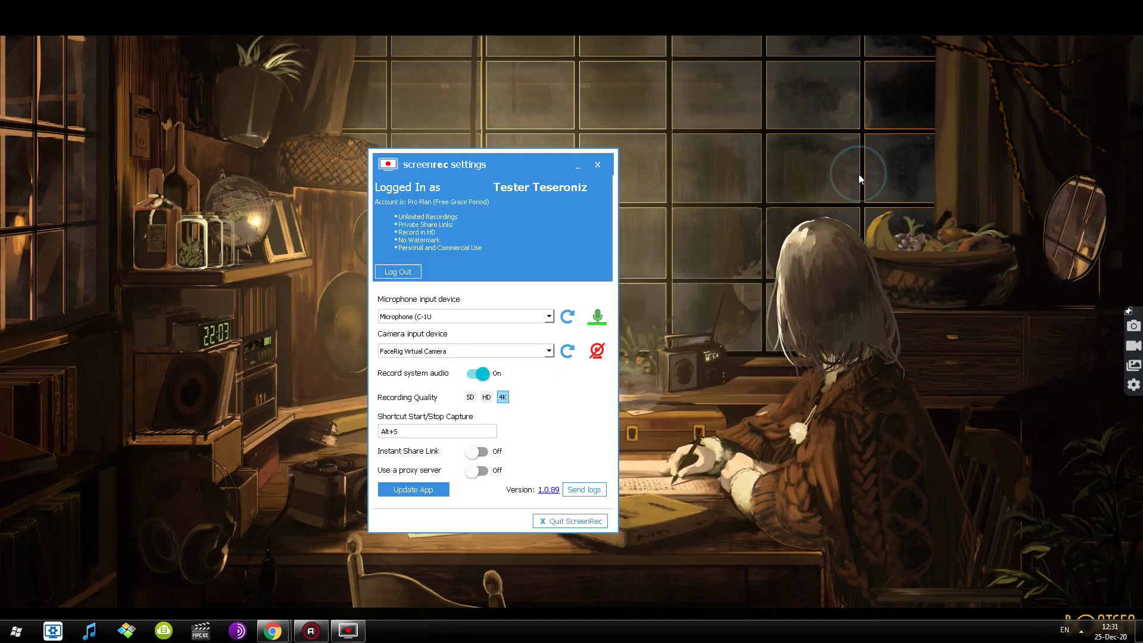
click(504, 399)
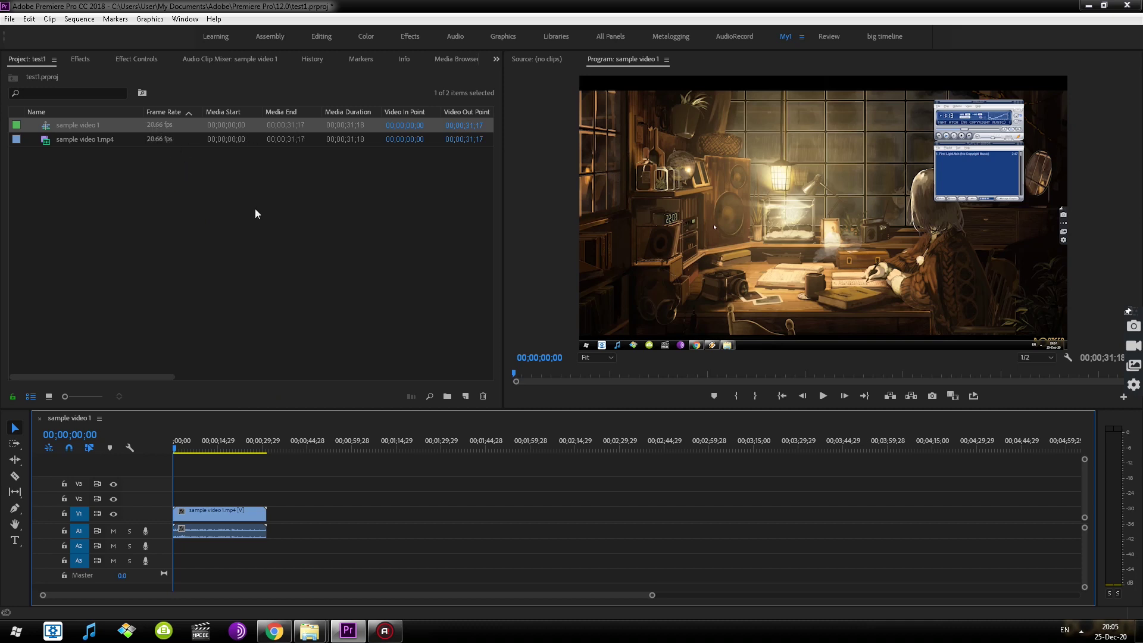
Step: Switch to Premiere Pro, play sample video 1 from 00;00;05;05, replay it from an earlier point and stop playback
click(614, 375)
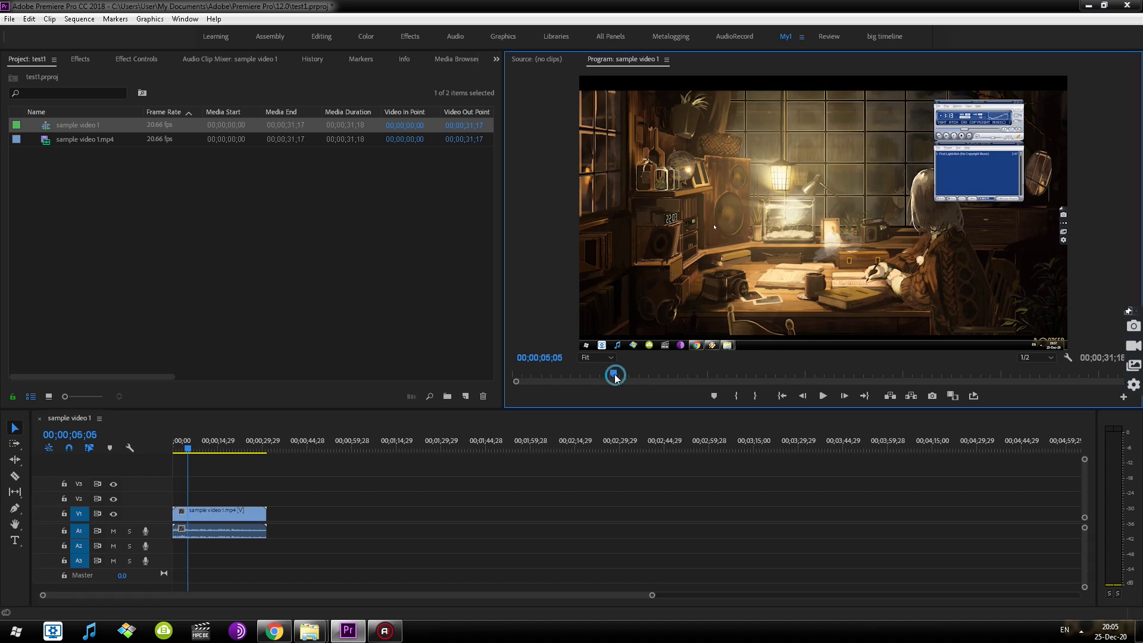
click(821, 396)
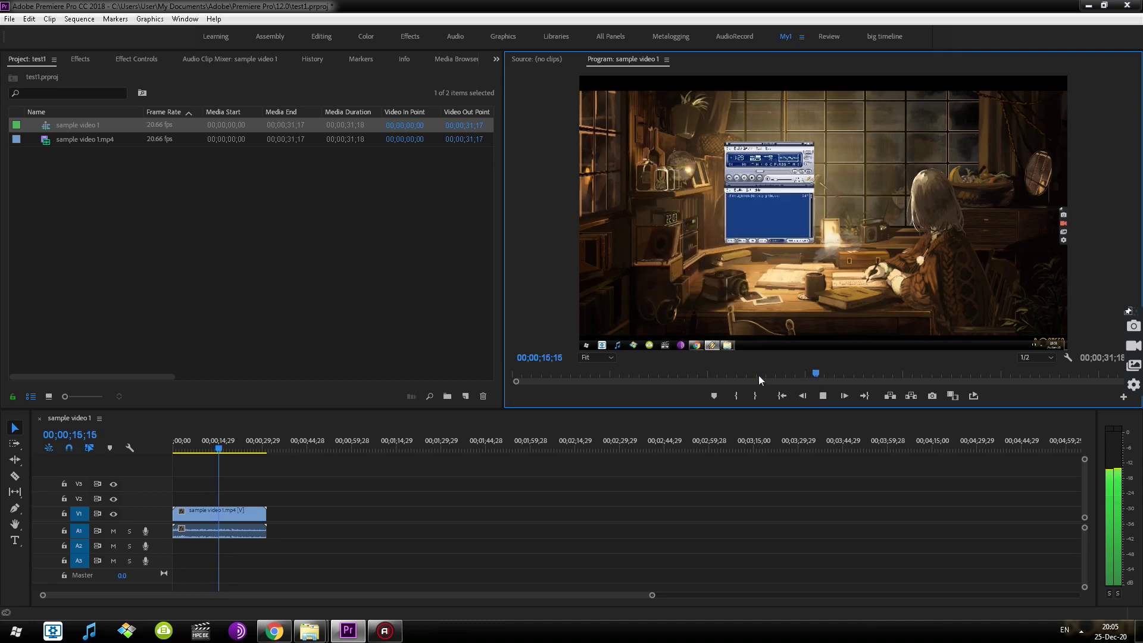
click(708, 372)
click(828, 396)
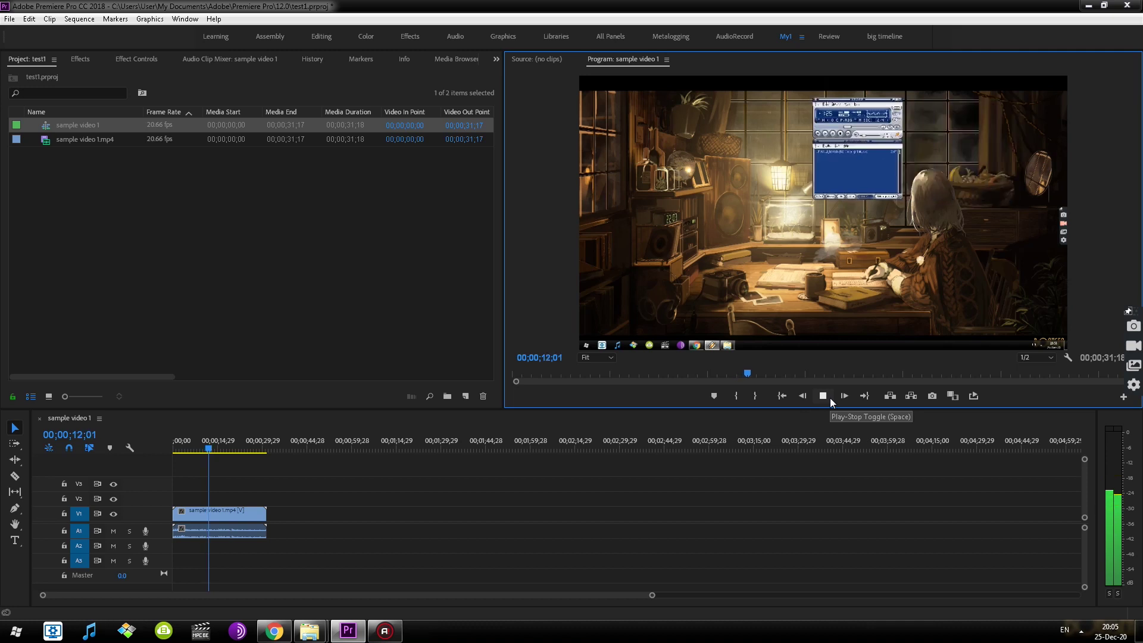
click(823, 399)
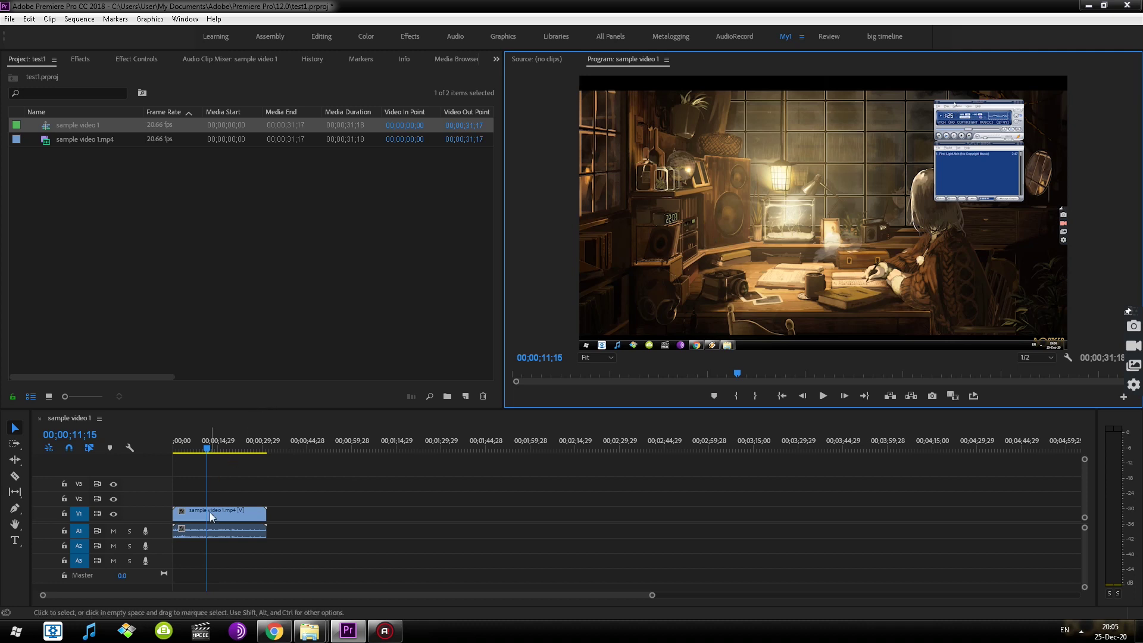
Step: Reposition the timeline playhead at several points along the sample video 1 clip to compare its picture and sound
click(229, 444)
mouse_move(231, 447)
mouse_down()
mouse_move(198, 439)
mouse_move(256, 447)
mouse_move(232, 447)
mouse_up()
click(214, 445)
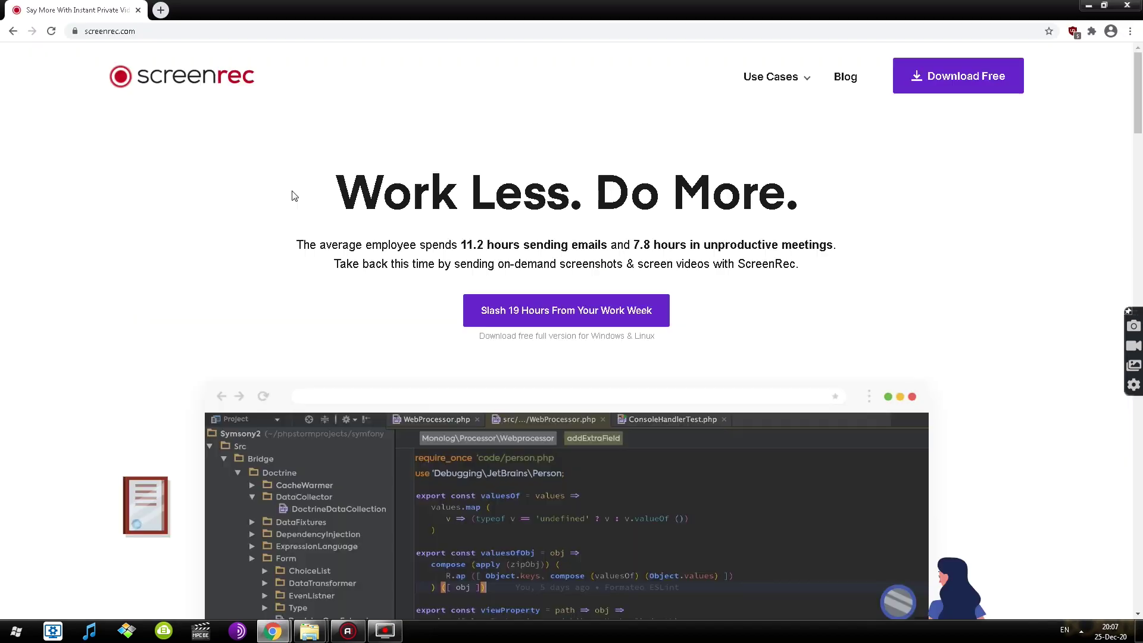
mouse_move(1141, 71)
mouse_down()
mouse_move(1137, 457)
mouse_move(1138, 65)
mouse_up()
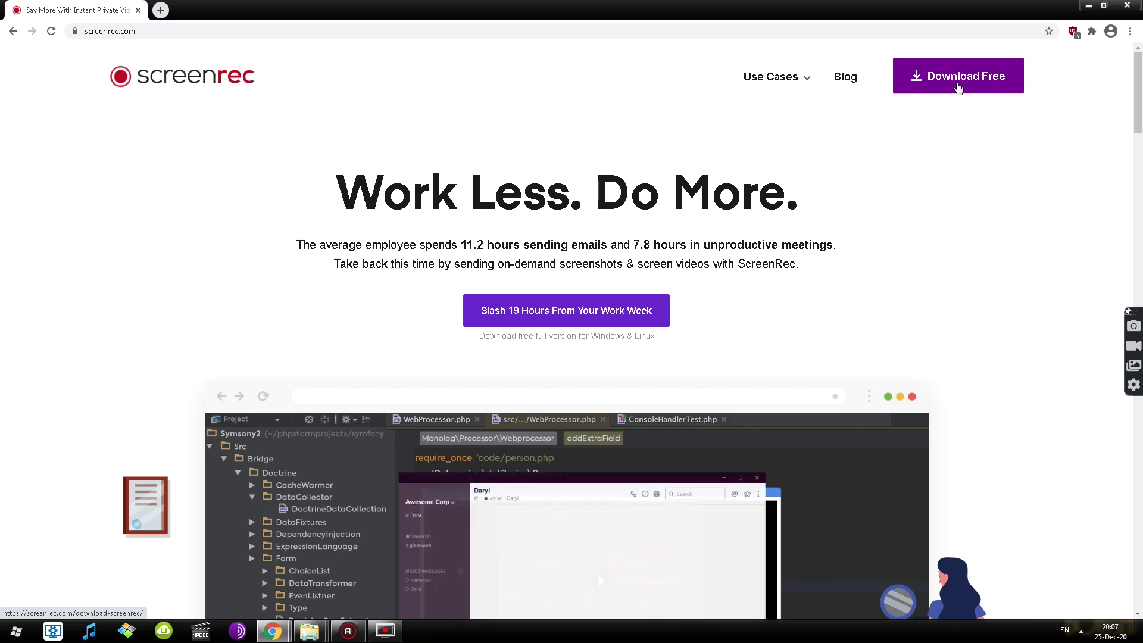
Step: Look through the ScreenRec home page from the download offer to the Simple But Powerful section and back
scroll(644, 173, down, 10)
scroll(636, 184, down, 5)
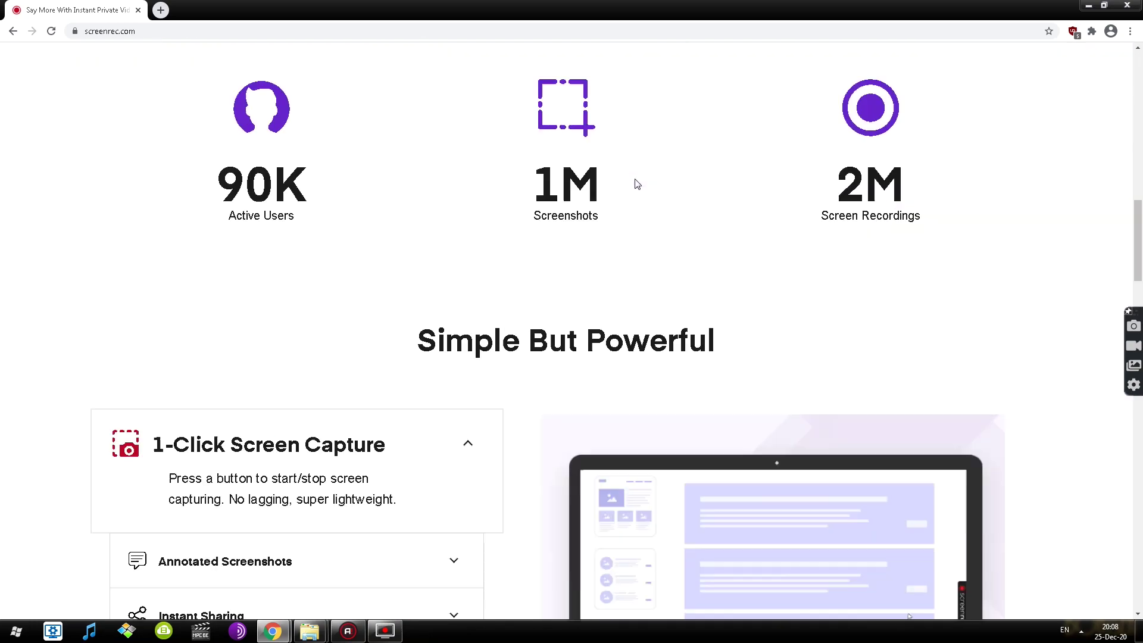
scroll(636, 183, up, 12)
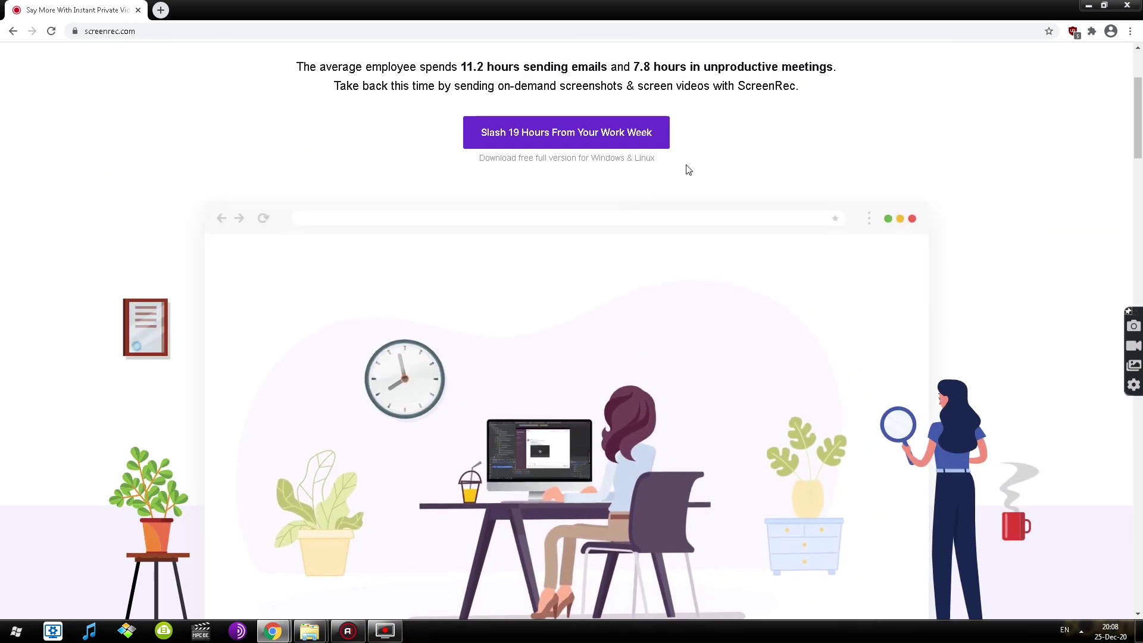
scroll(685, 168, up, 3)
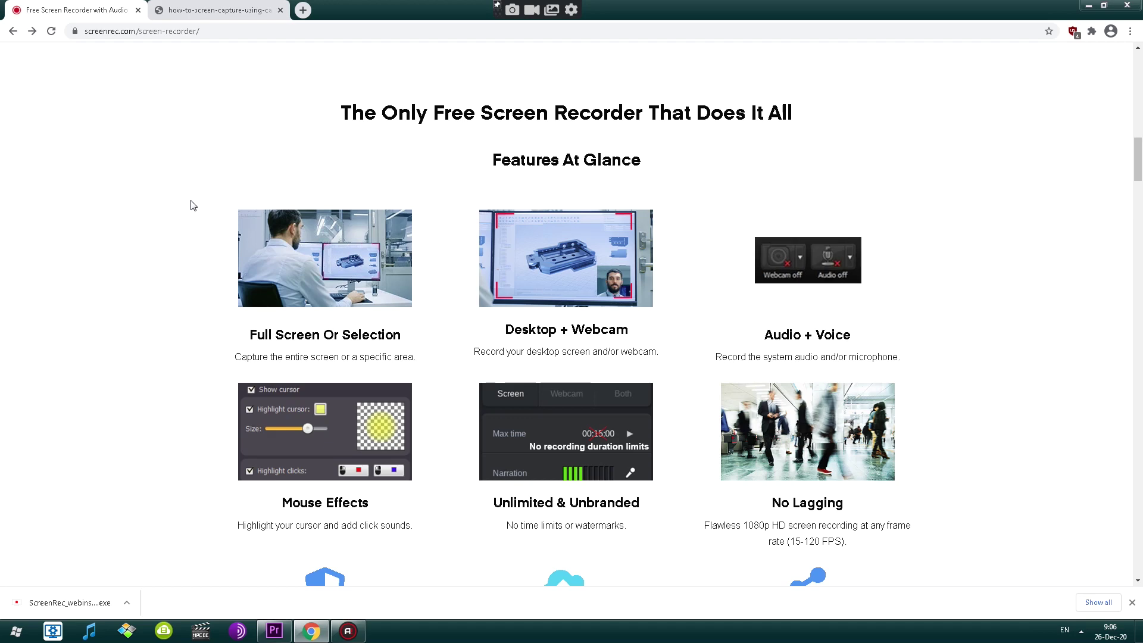
Step: Look through the Free Screen Recorder page, including the Products section in the footer, and return to Features At Glance
scroll(358, 158, up, 7)
scroll(440, 243, up, 12)
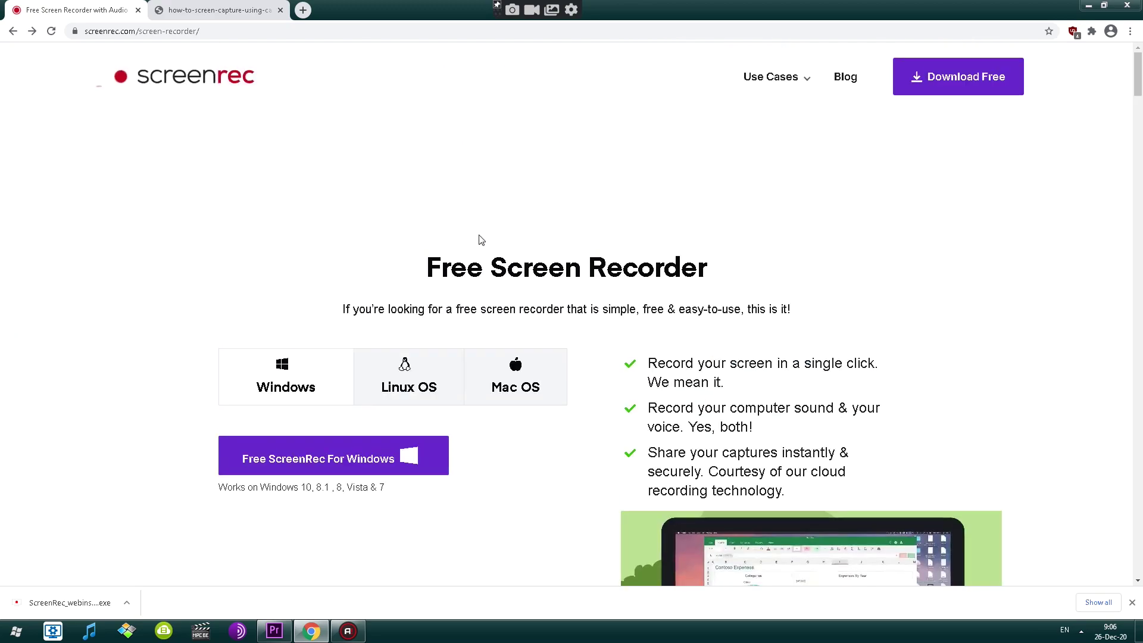
scroll(495, 238, down, 4)
key(End)
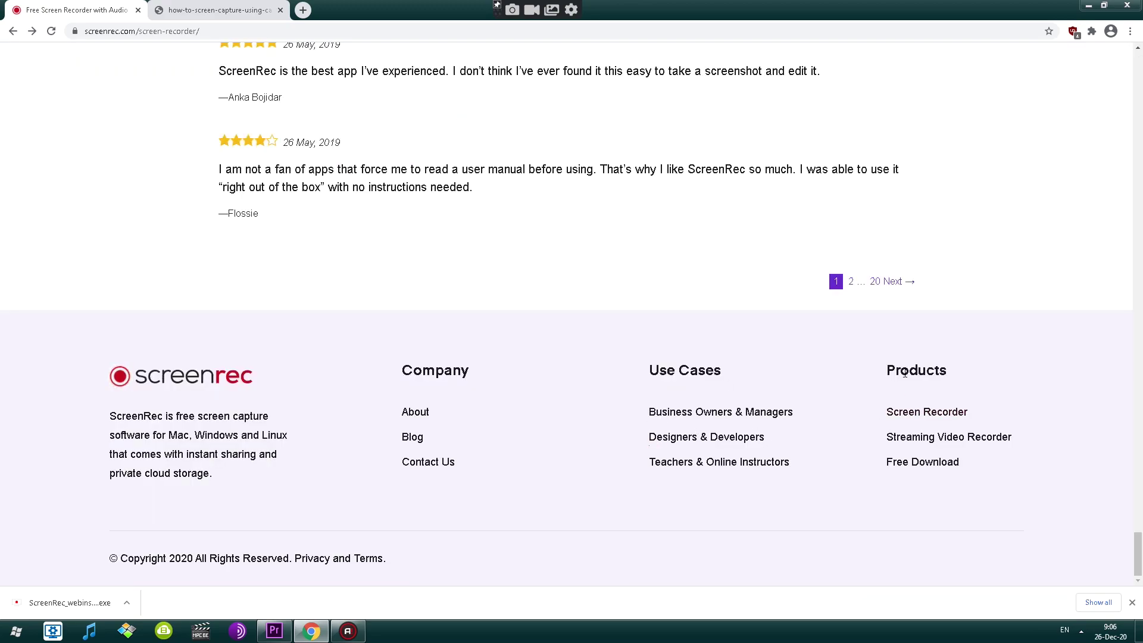
drag(895, 370, 940, 370)
scroll(713, 302, up, 13)
scroll(713, 301, up, 15)
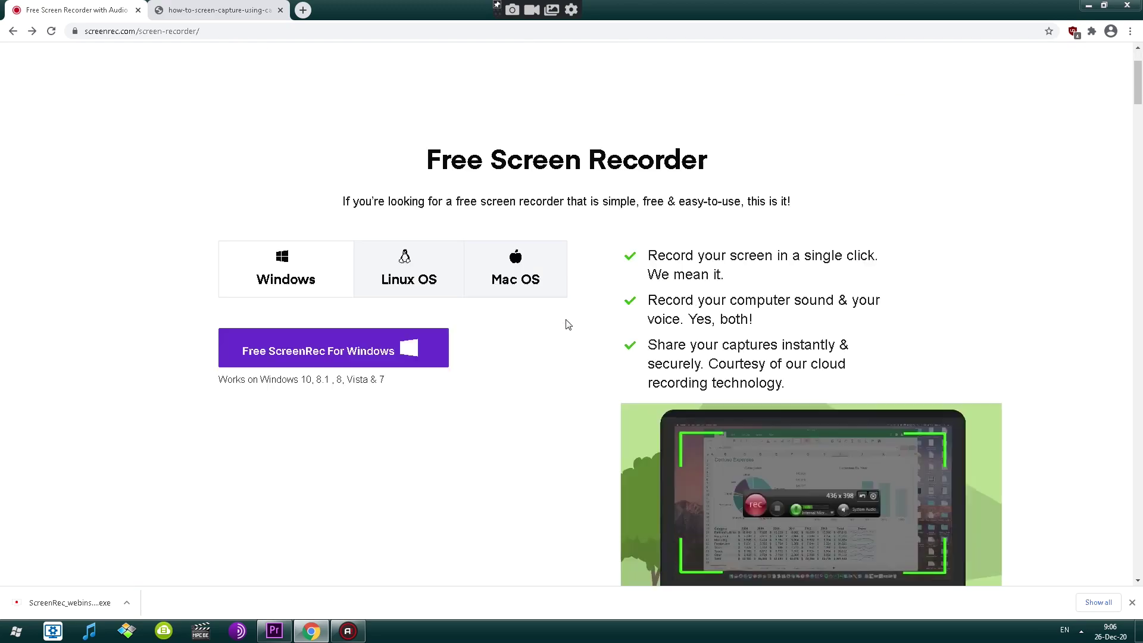
scroll(551, 311, down, 10)
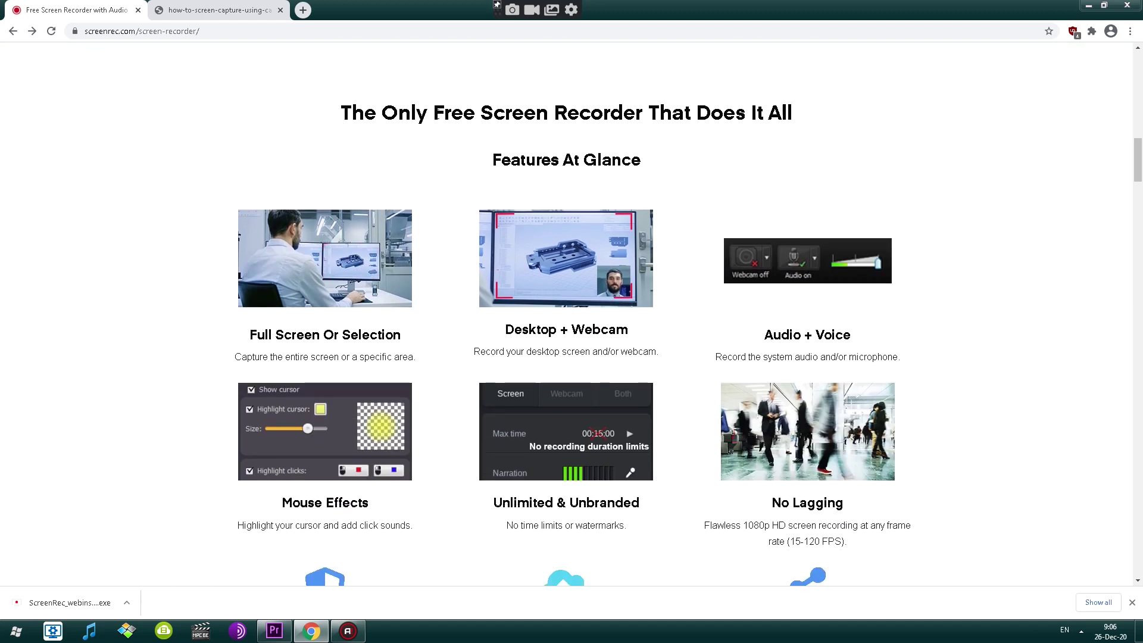
scroll(551, 168, down, 1)
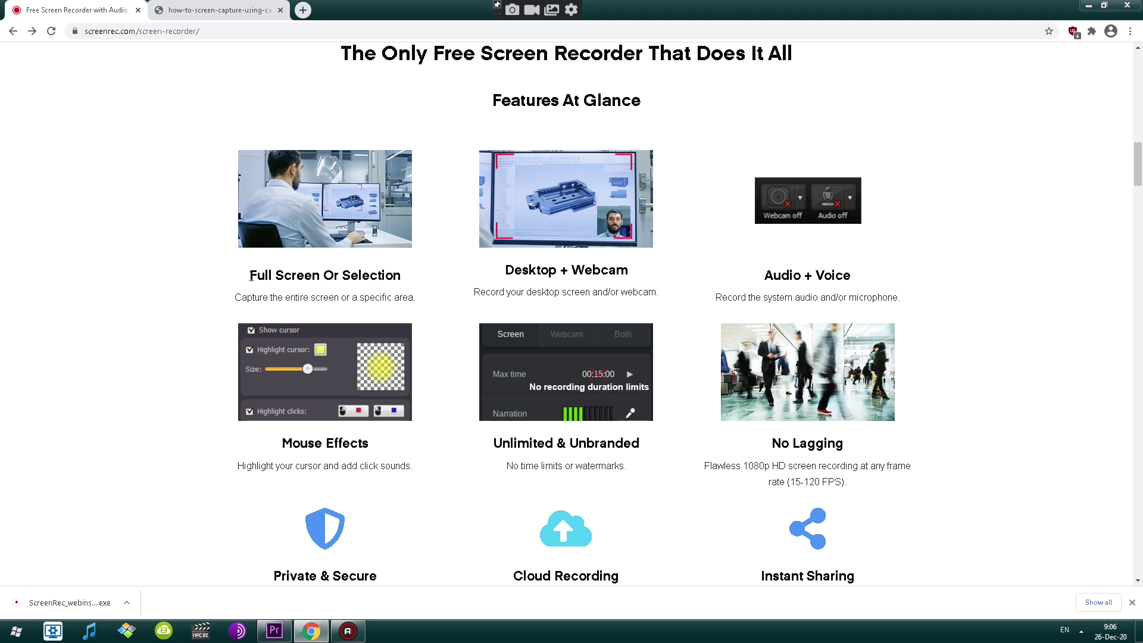
Step: Compare the Full Screen Or Selection claim with the recorder's settings and its capture area selection, then cancel the capture
drag(248, 274, 318, 280)
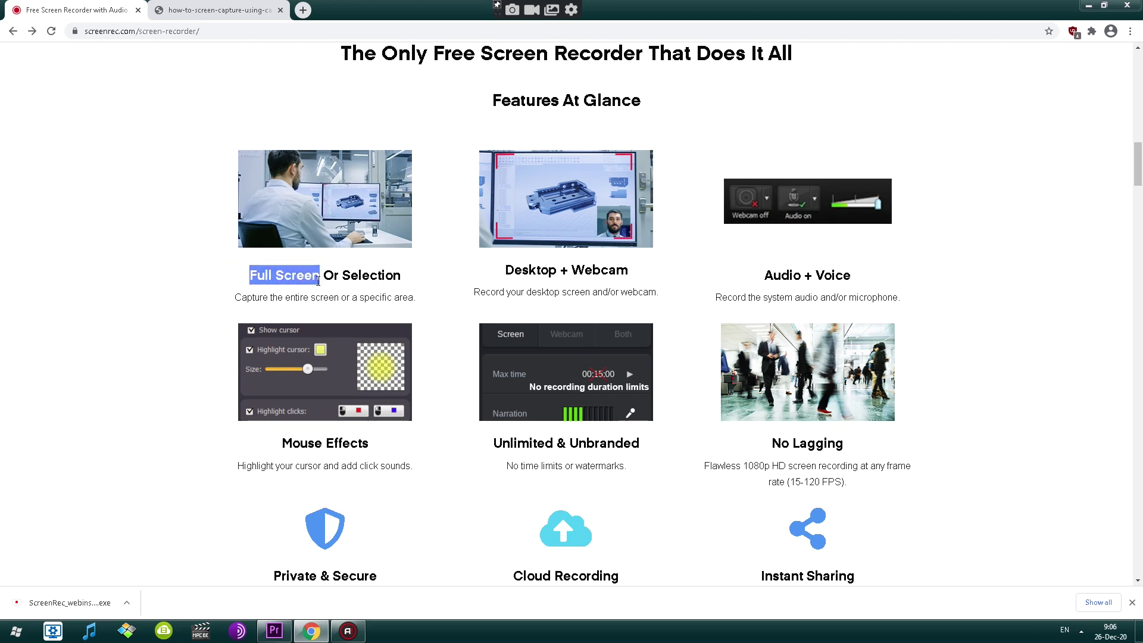
click(571, 8)
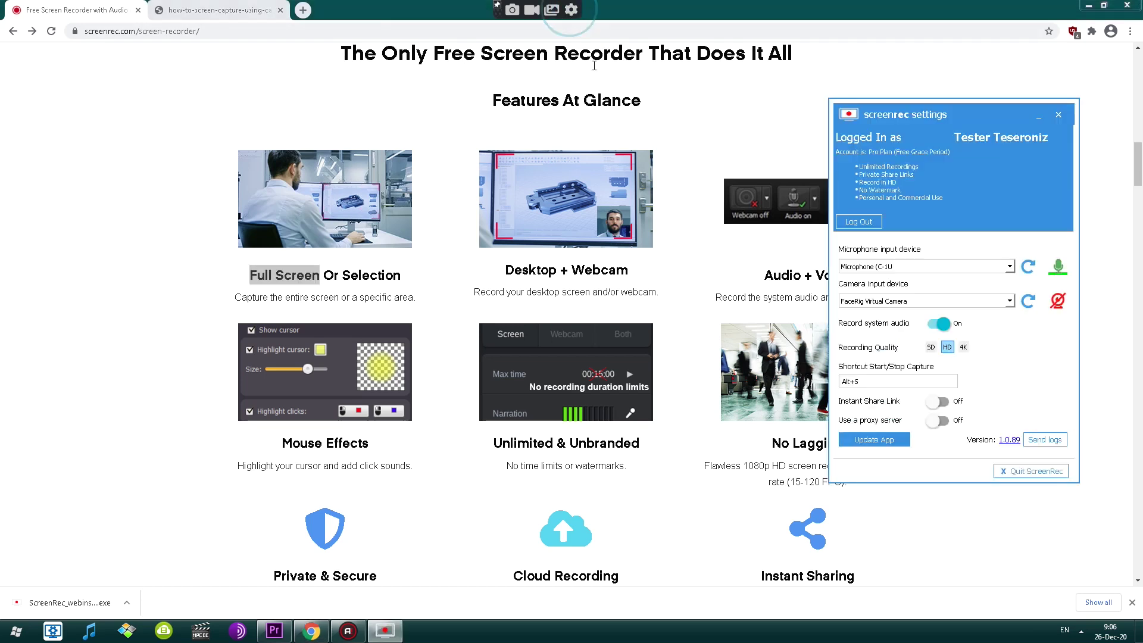
click(1059, 114)
click(532, 10)
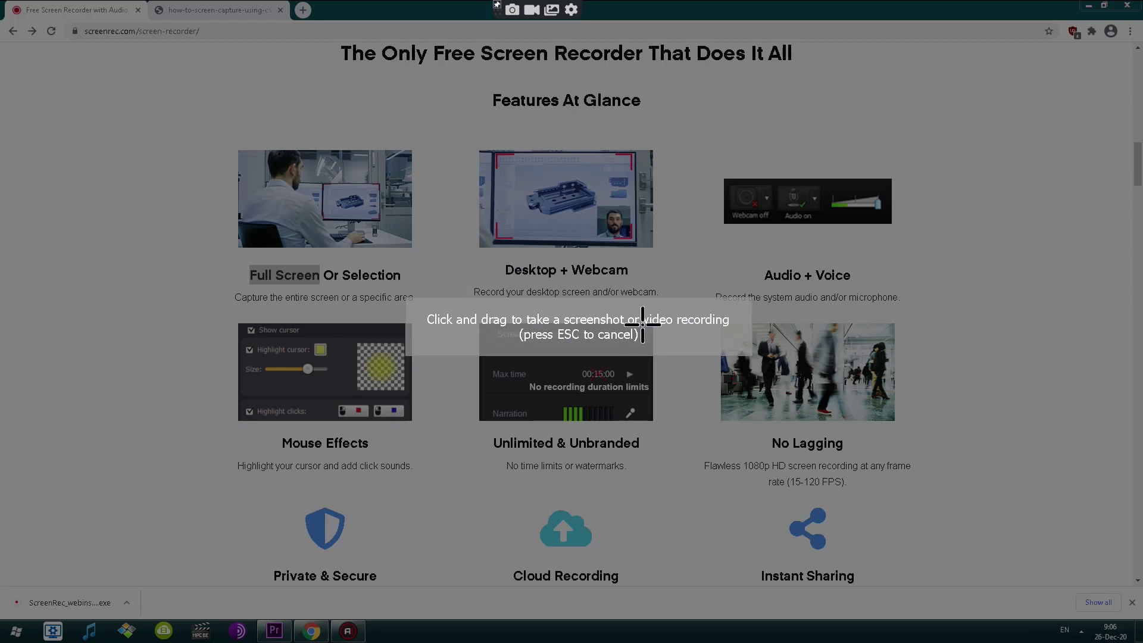
right_click(442, 186)
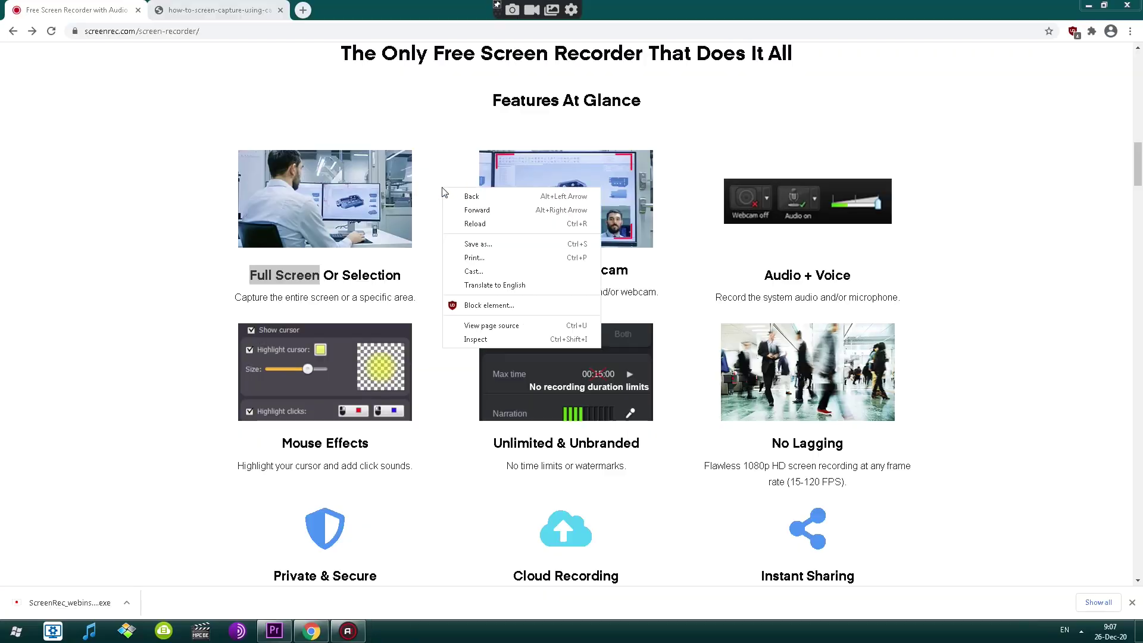
click(272, 277)
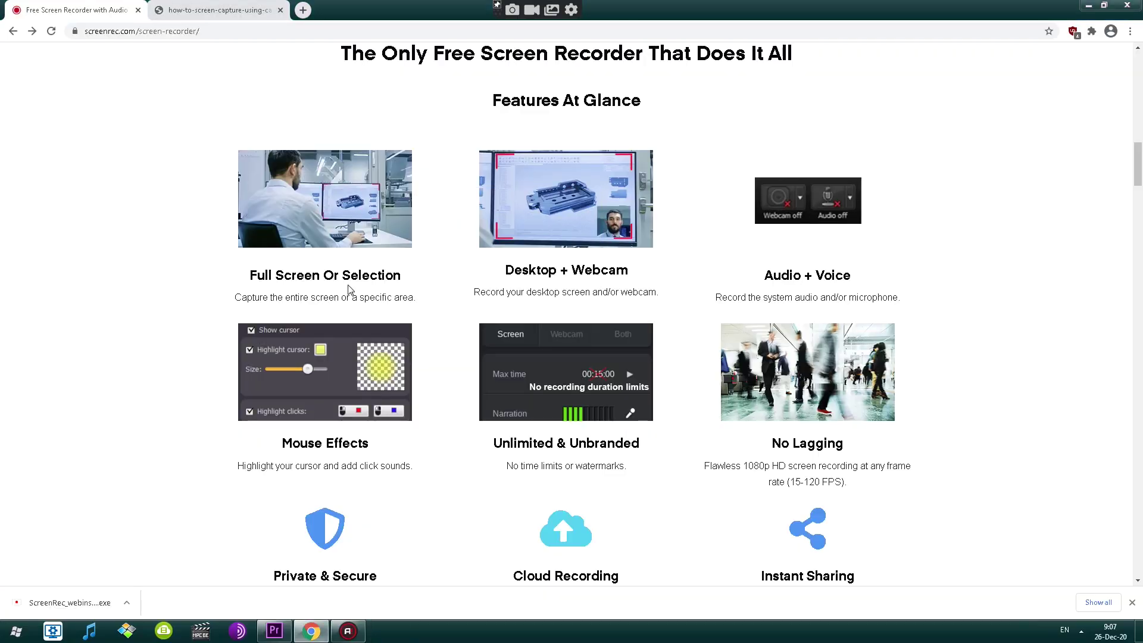
drag(343, 276, 422, 280)
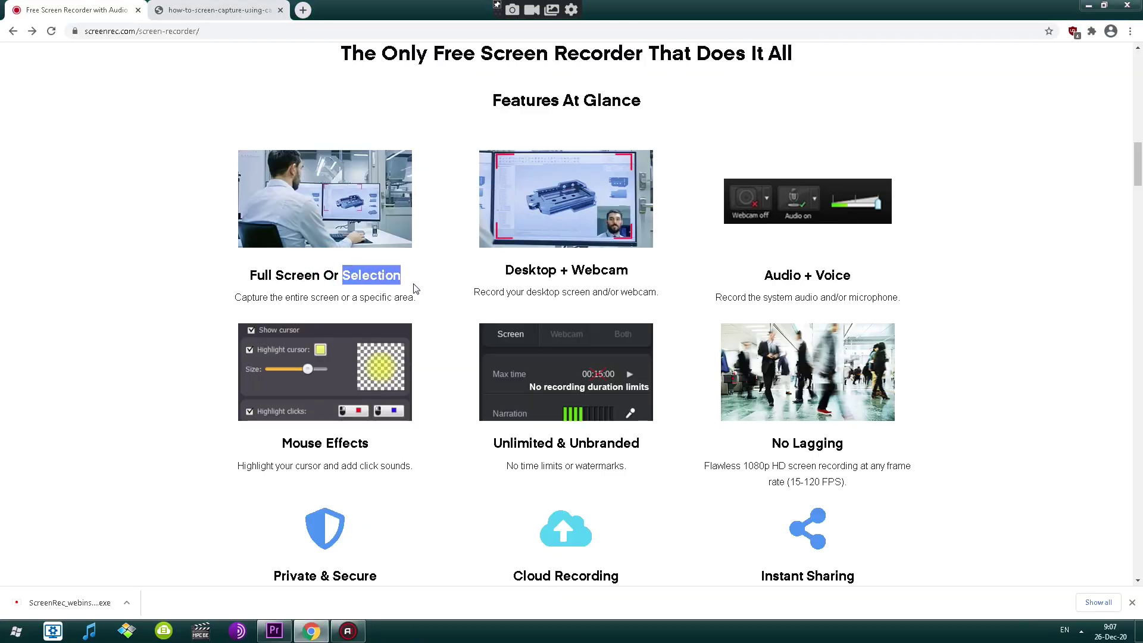
click(411, 282)
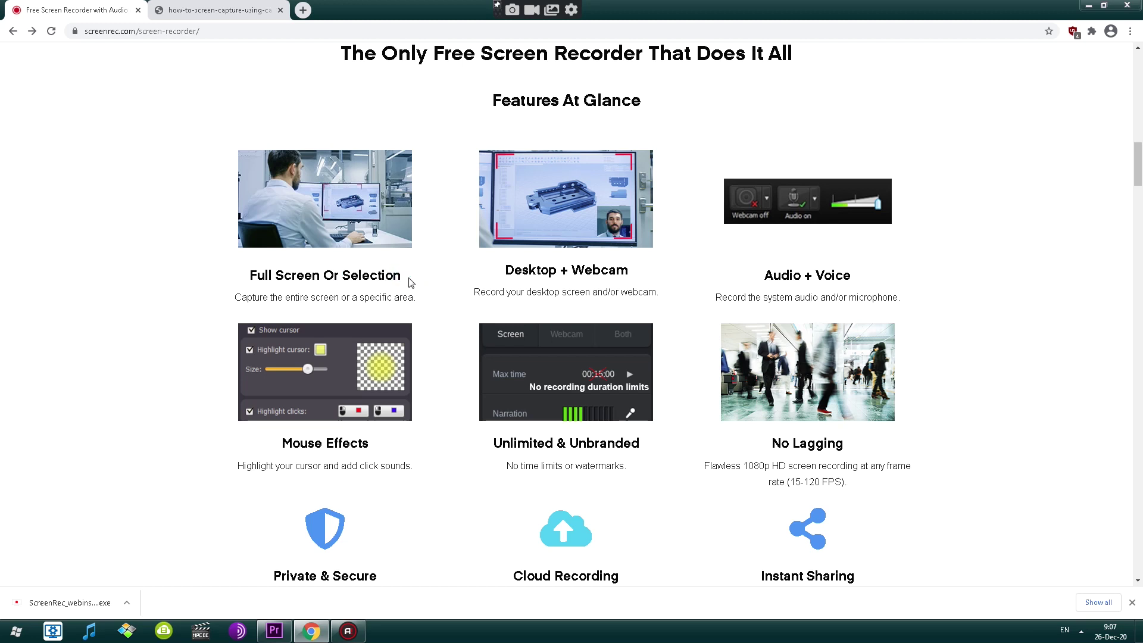
Step: Examine the Desktop + Webcam and Audio + Voice claims and compare the audio picture with the Camtasia image in the other browser tab
drag(505, 275, 637, 275)
click(639, 275)
drag(768, 278, 853, 277)
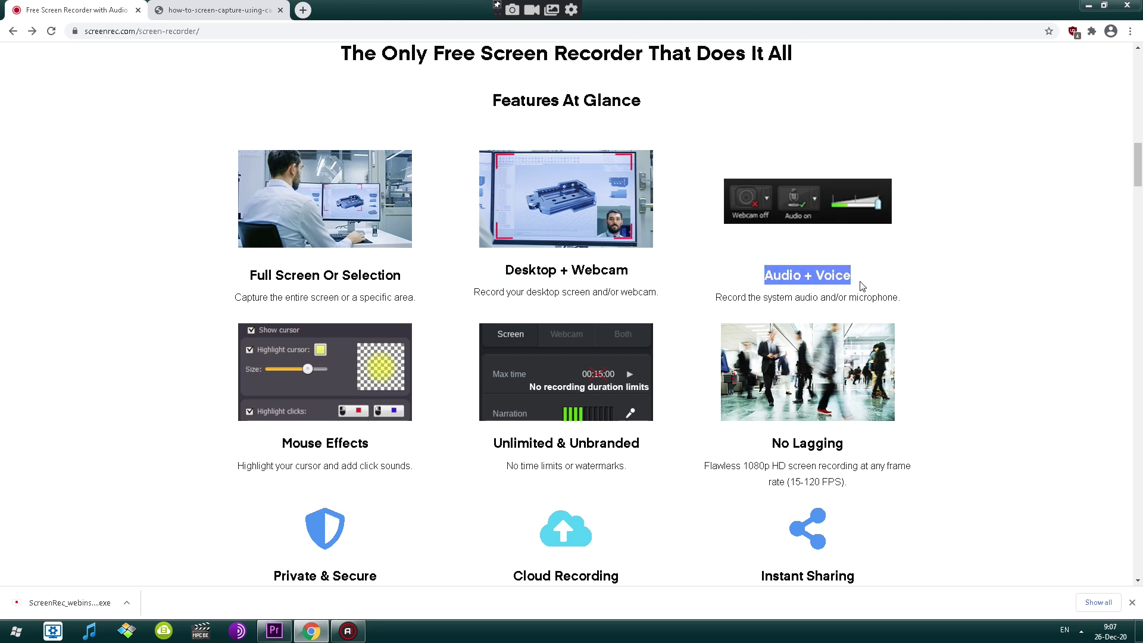
drag(778, 297, 899, 297)
click(803, 262)
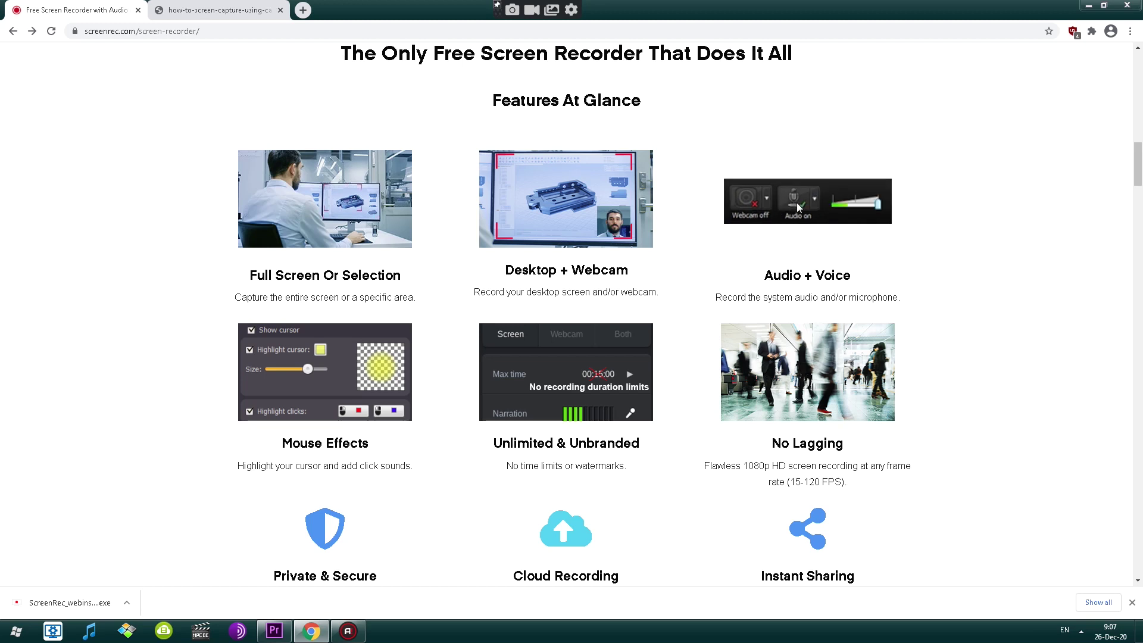
click(227, 18)
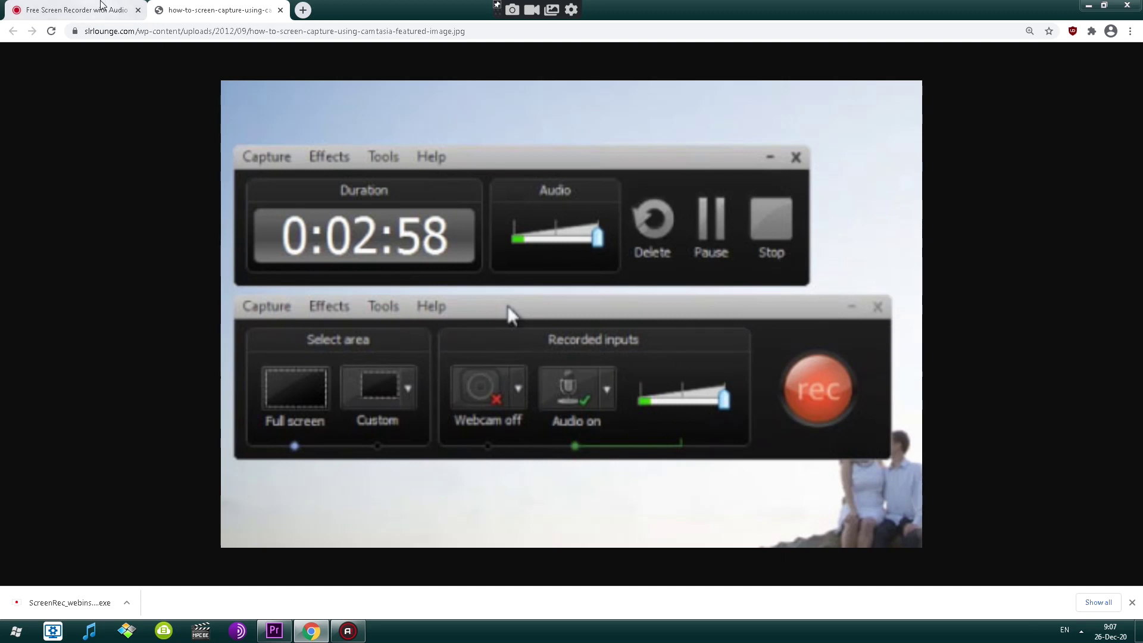
key(ctrl+shift+Tab)
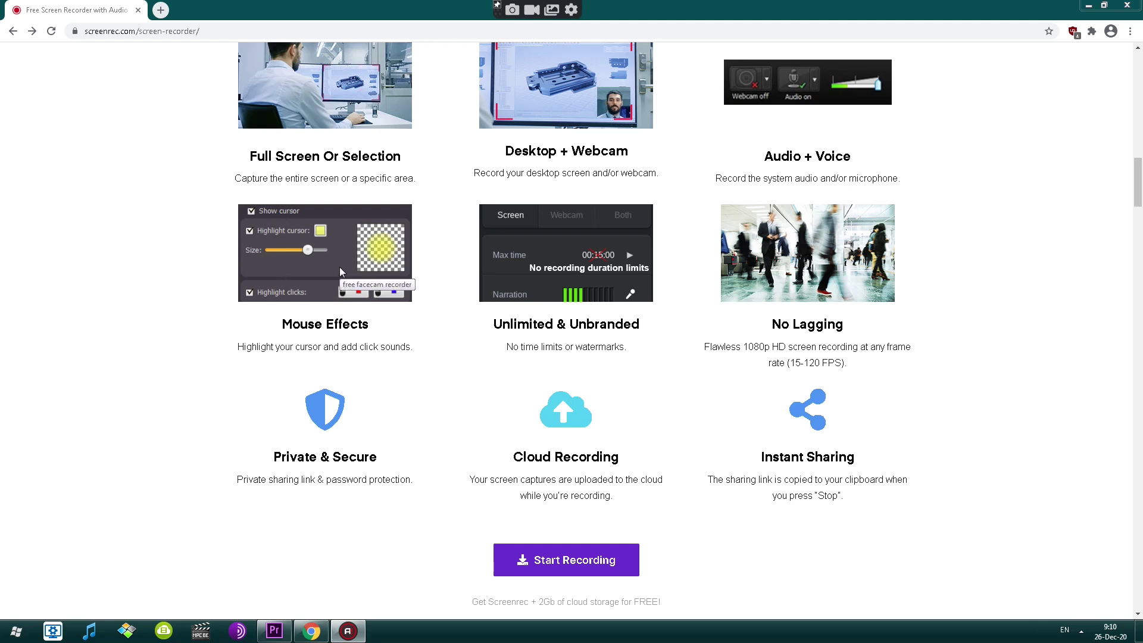
Step: Check the recorder settings for the advertised mouse effects and examine the Unlimited & Unbranded claim
click(572, 10)
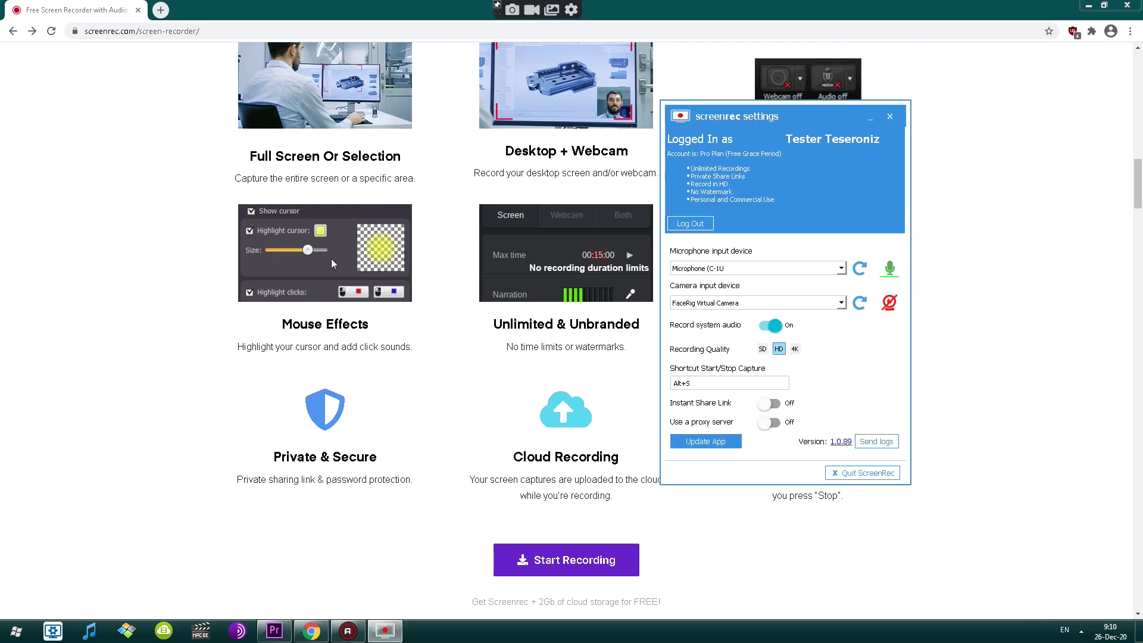
click(891, 117)
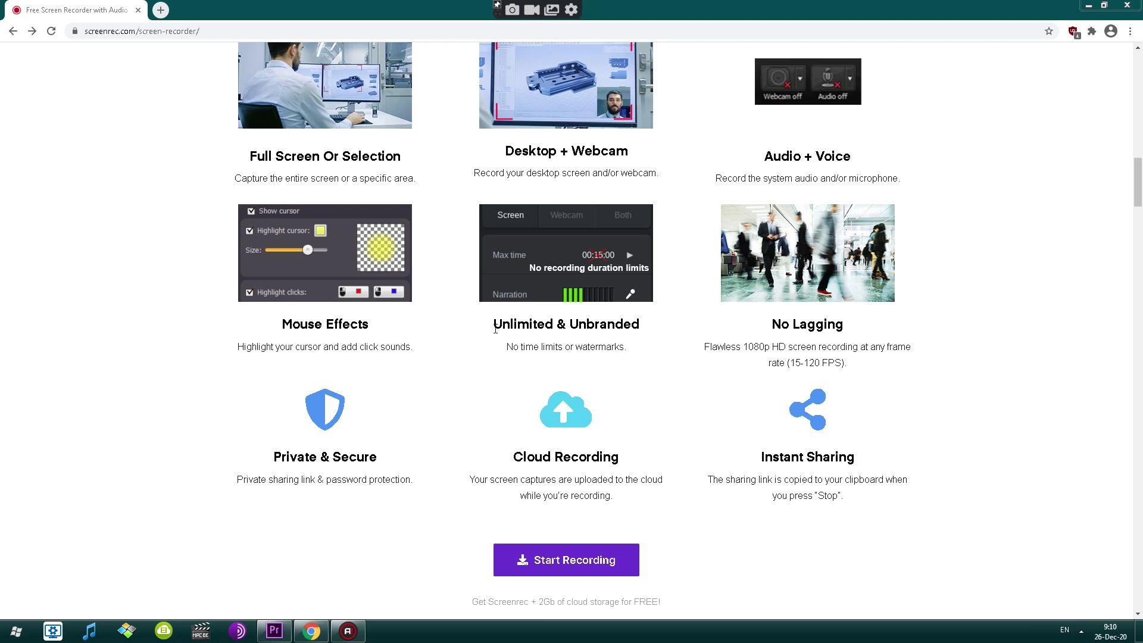
drag(496, 329, 640, 325)
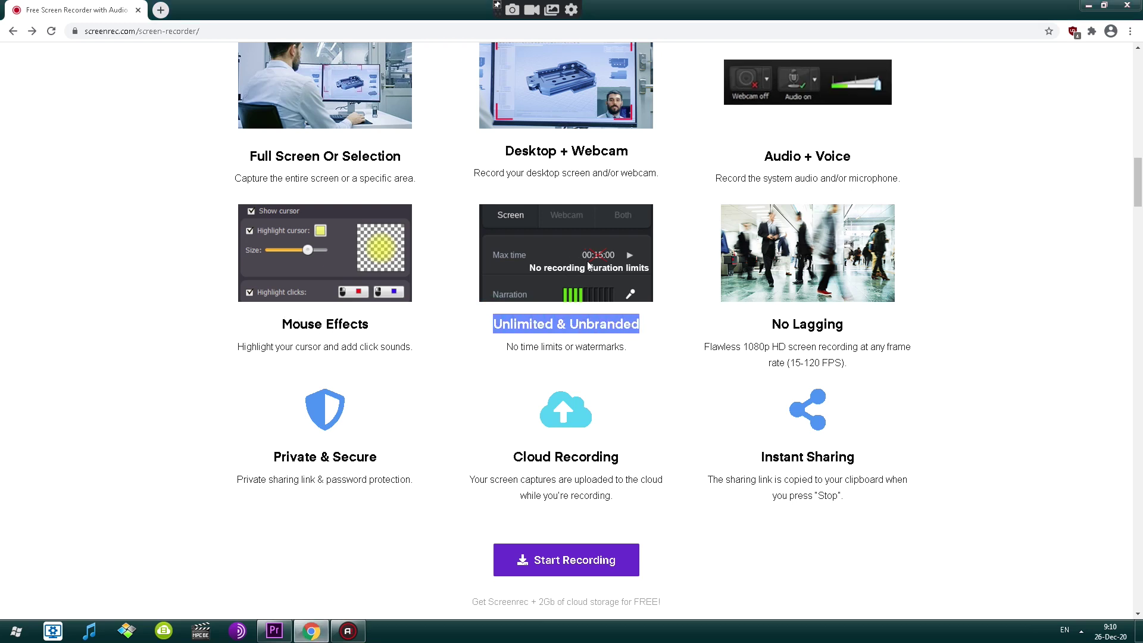
click(536, 319)
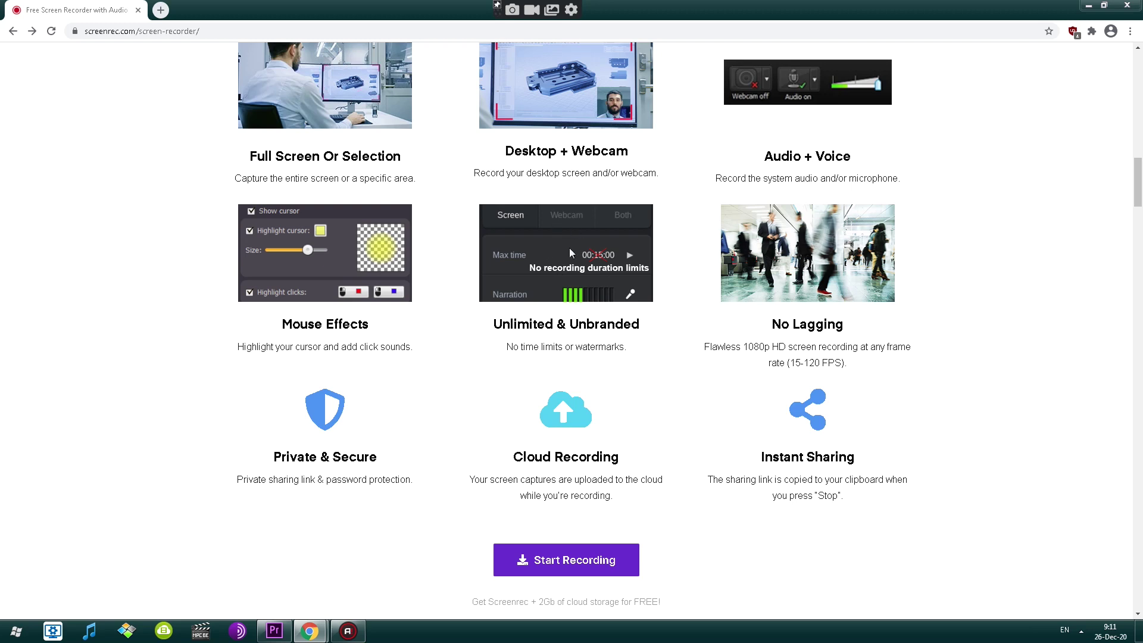
Step: Compare the No Lagging claim of 1080p recording at 15-120 FPS with the options in the recorder settings
scroll(697, 285, down, 1)
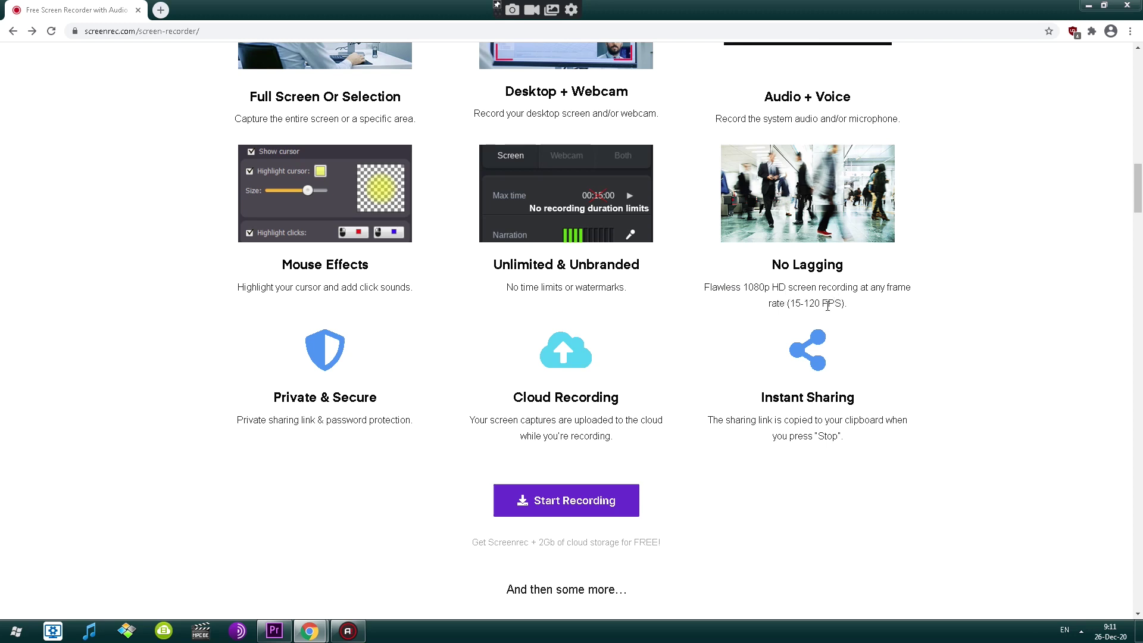
double_click(799, 304)
click(817, 308)
click(572, 9)
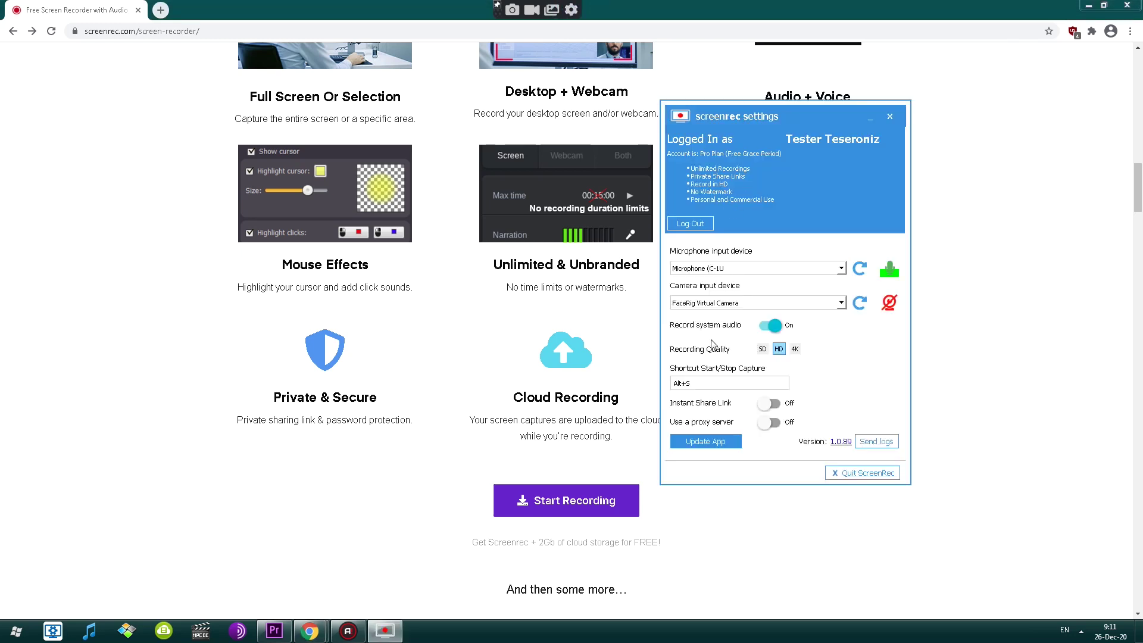
click(895, 116)
drag(760, 287, 821, 303)
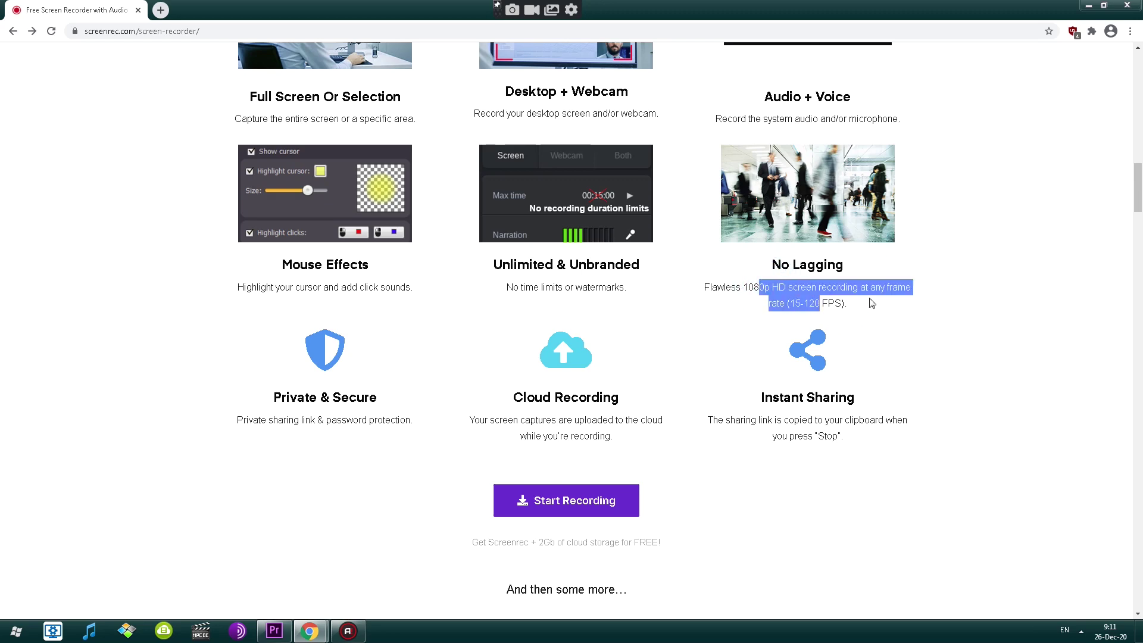
click(603, 394)
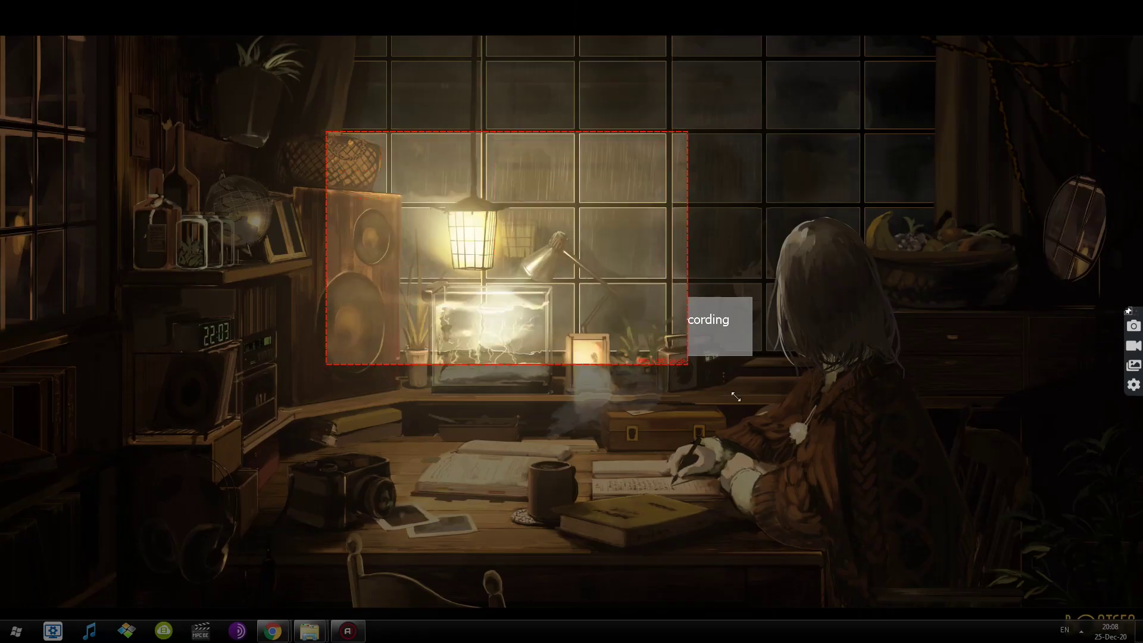
Step: Select a capture area on the desktop, set the recording quality to 4K and save a short full-screen recording as 4k quality.mp4
drag(736, 396, 803, 440)
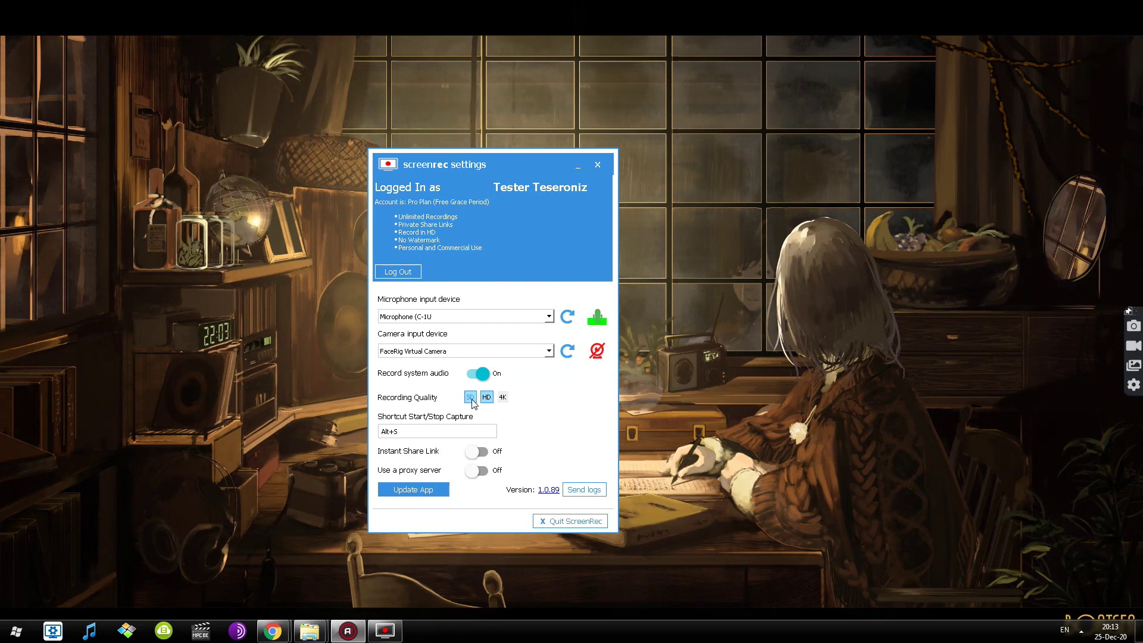
click(503, 398)
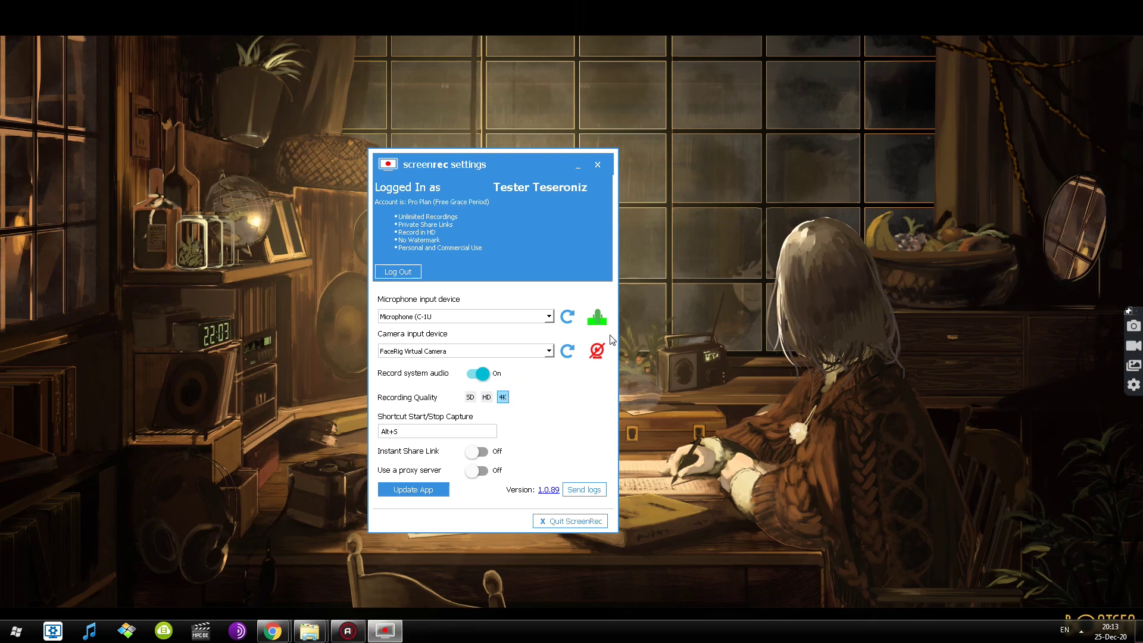
click(598, 167)
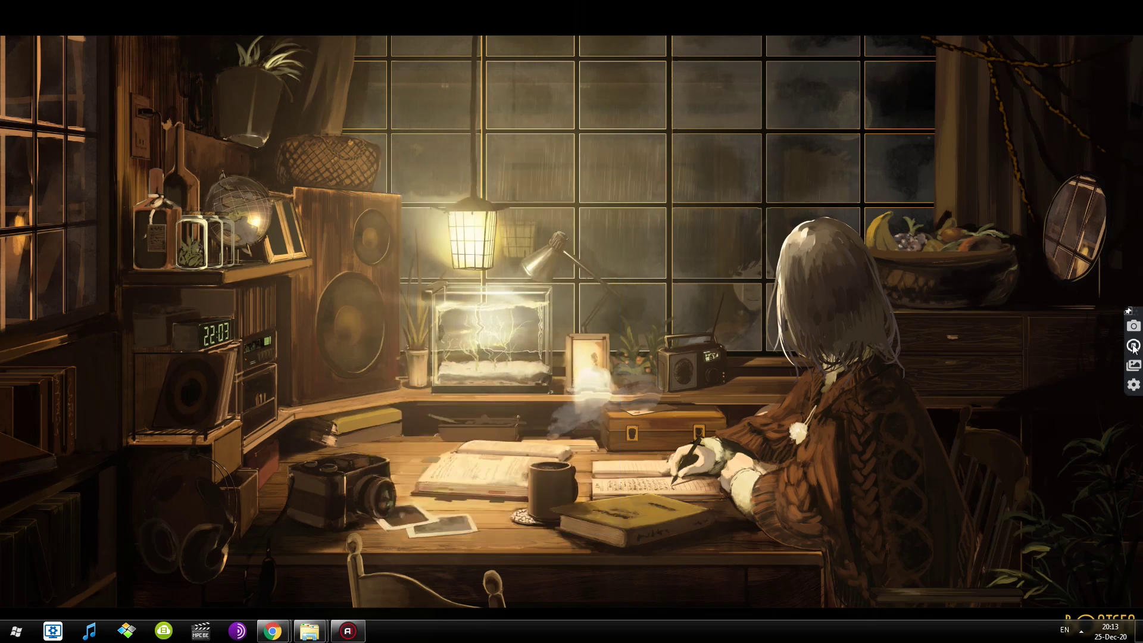
key(alt+s)
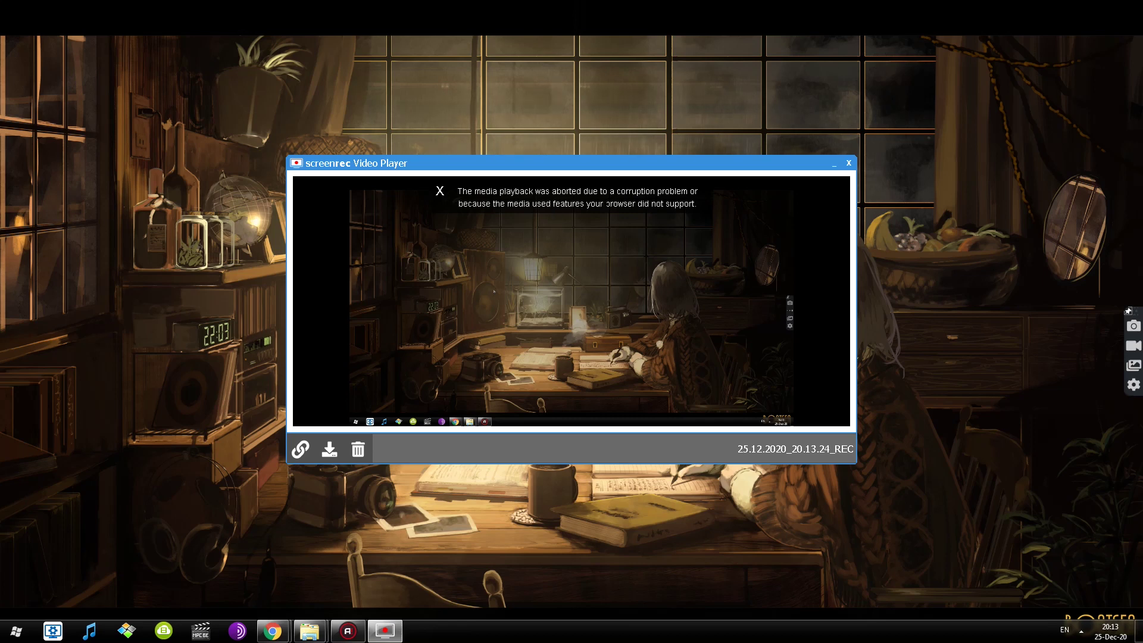
key(alt+F4)
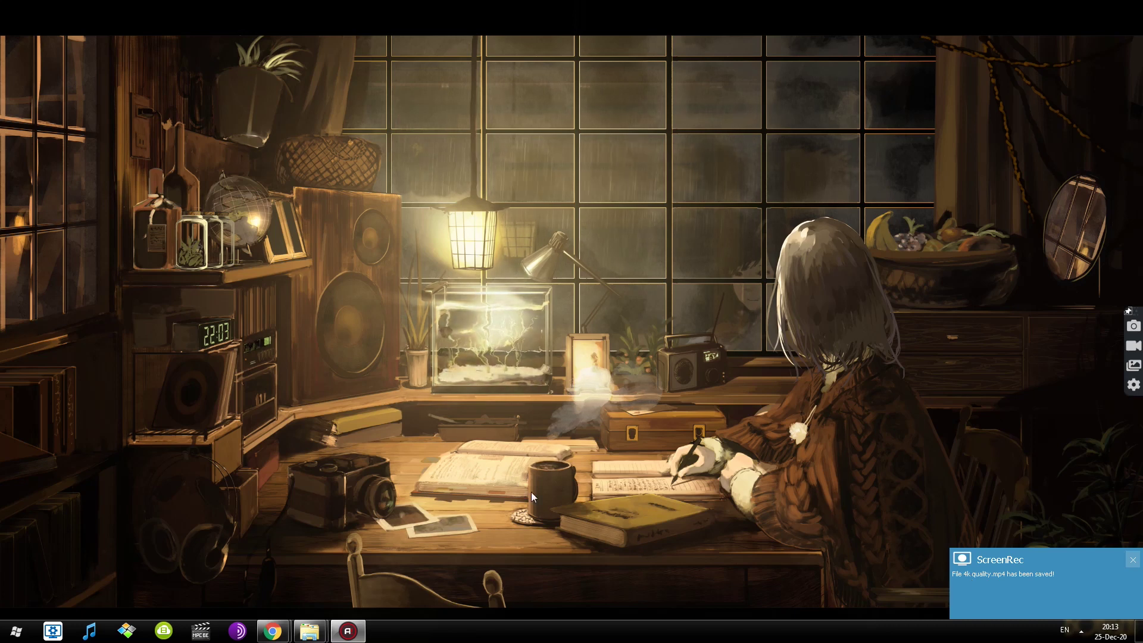
Step: Open the MediaInfo details of 4k quality.mp4 in the screen recordings folder and examine the video's width and height
click(309, 630)
right_click(173, 224)
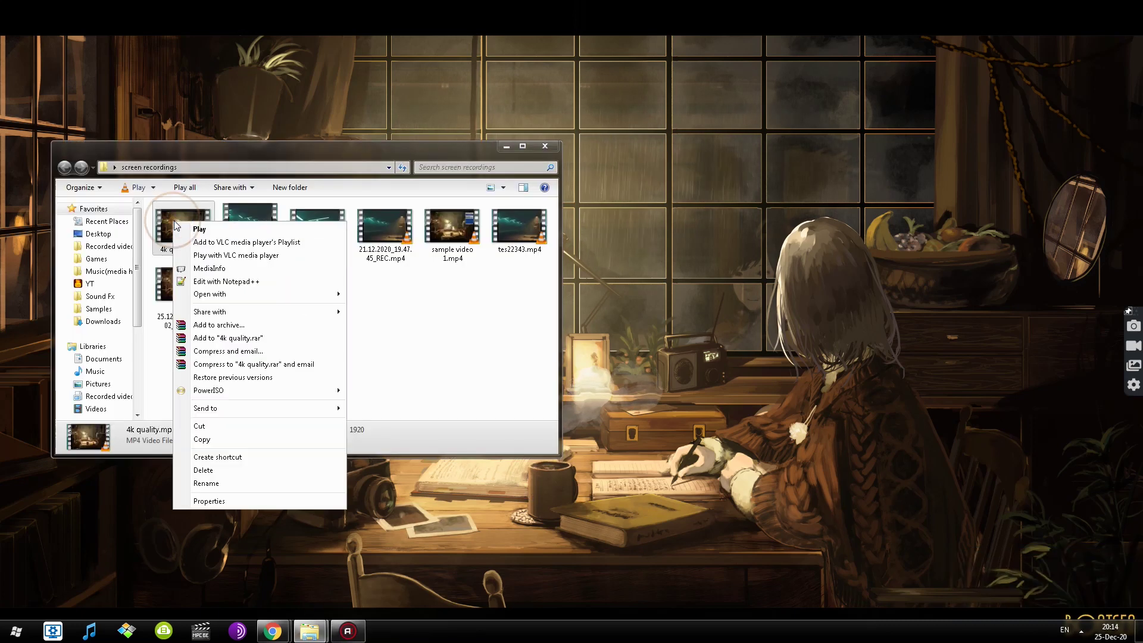
click(234, 268)
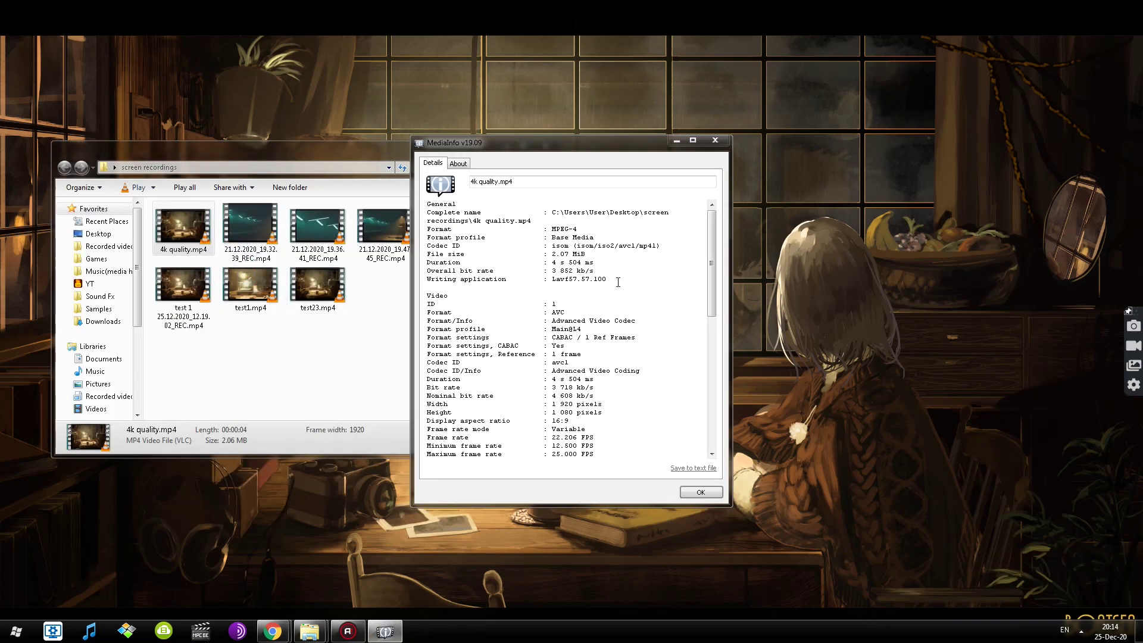
drag(426, 404, 603, 412)
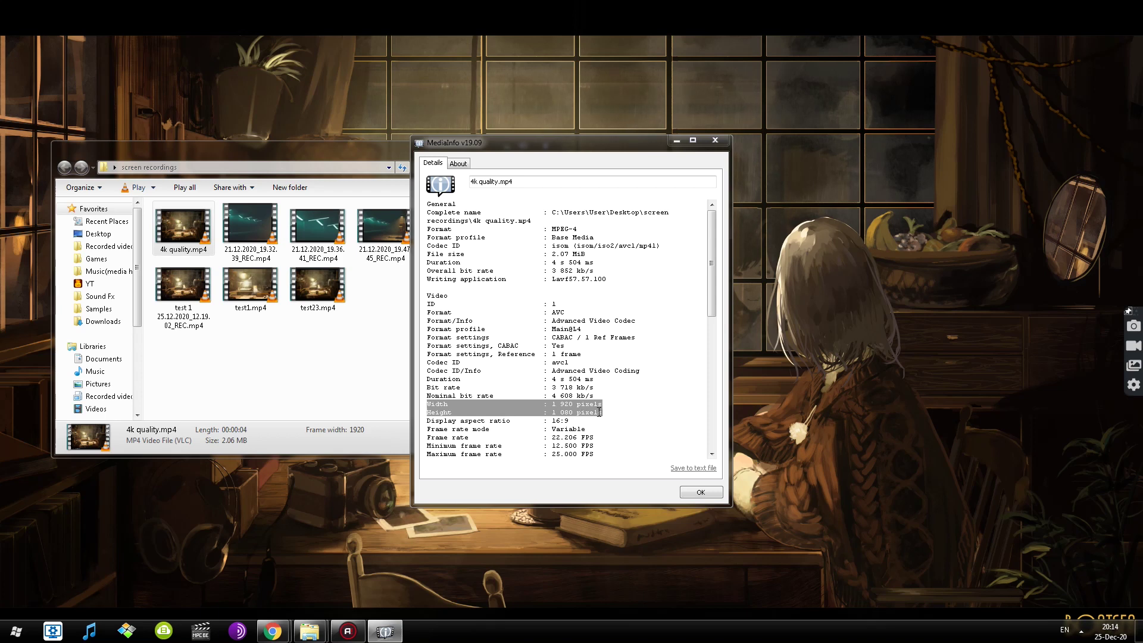
Step: Examine the frame rate and video bit rate of 4k quality.mp4 in its MediaInfo details
scroll(561, 390, down, 2)
drag(548, 387, 631, 385)
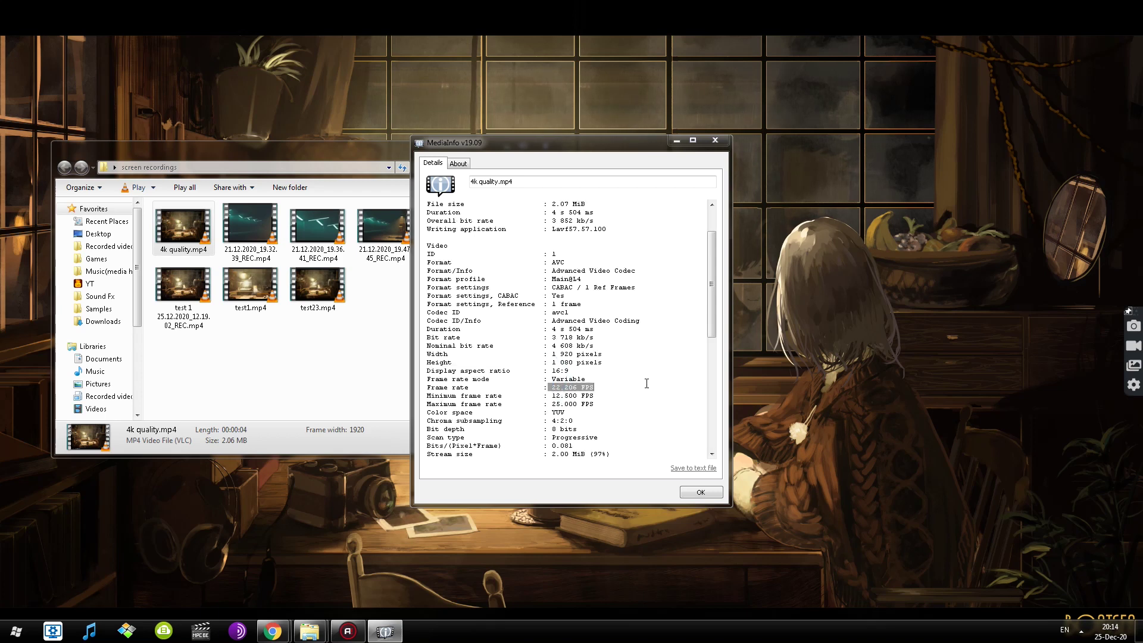
scroll(487, 362, up, 1)
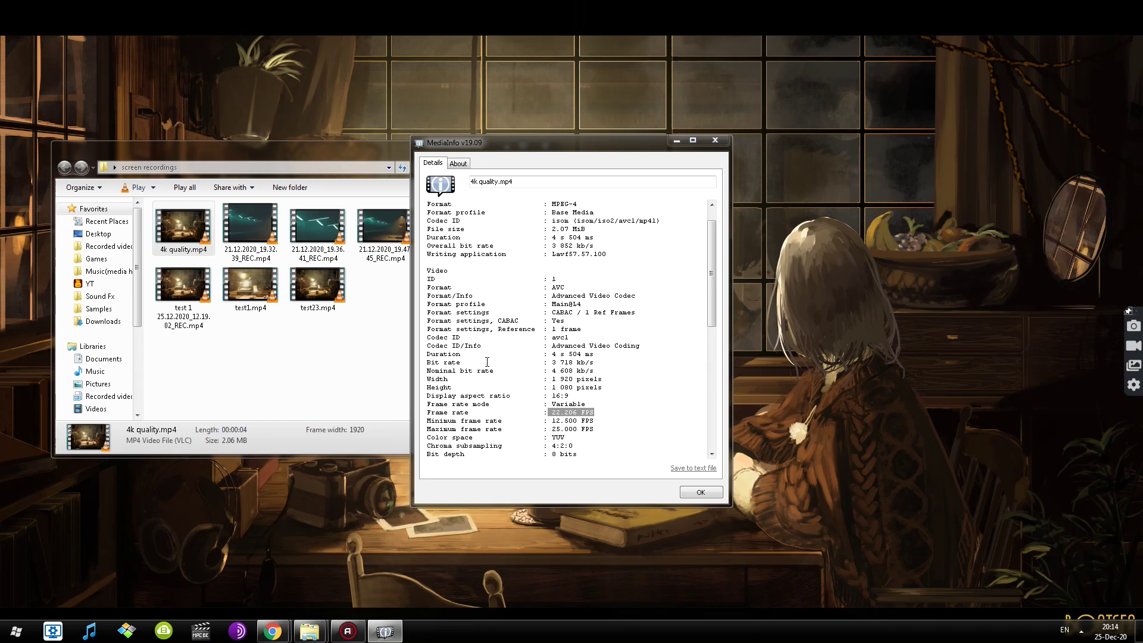
drag(431, 362, 606, 358)
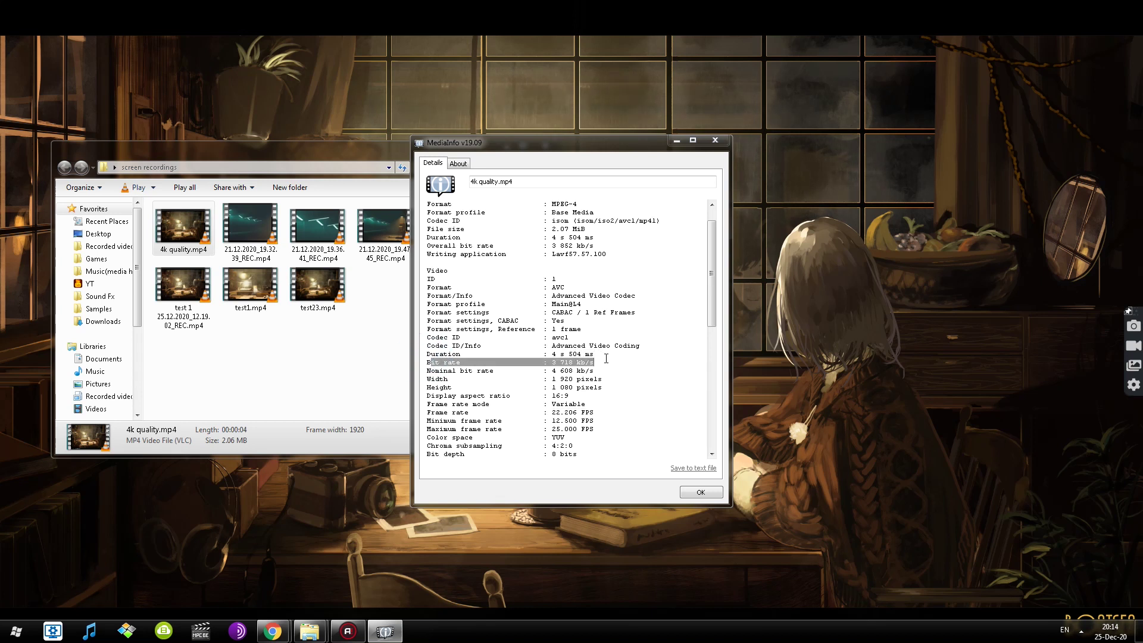
Step: Open the MediaInfo details of sample video 1.mp4 and examine its frame rate and video bit rate
click(715, 139)
right_click(452, 212)
click(471, 276)
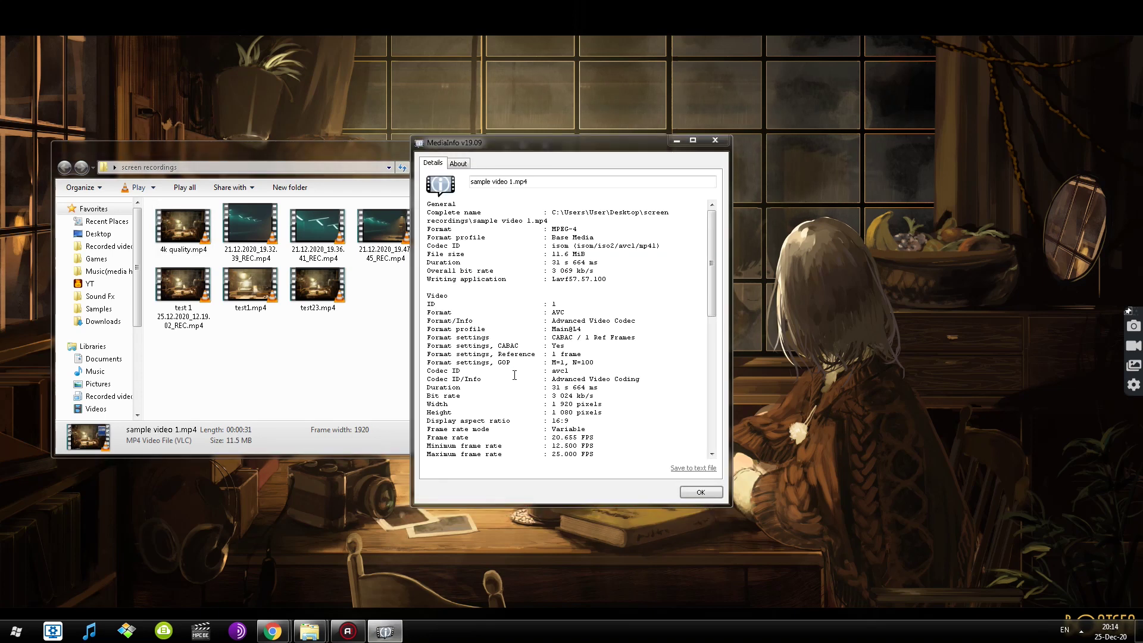
drag(427, 437, 598, 438)
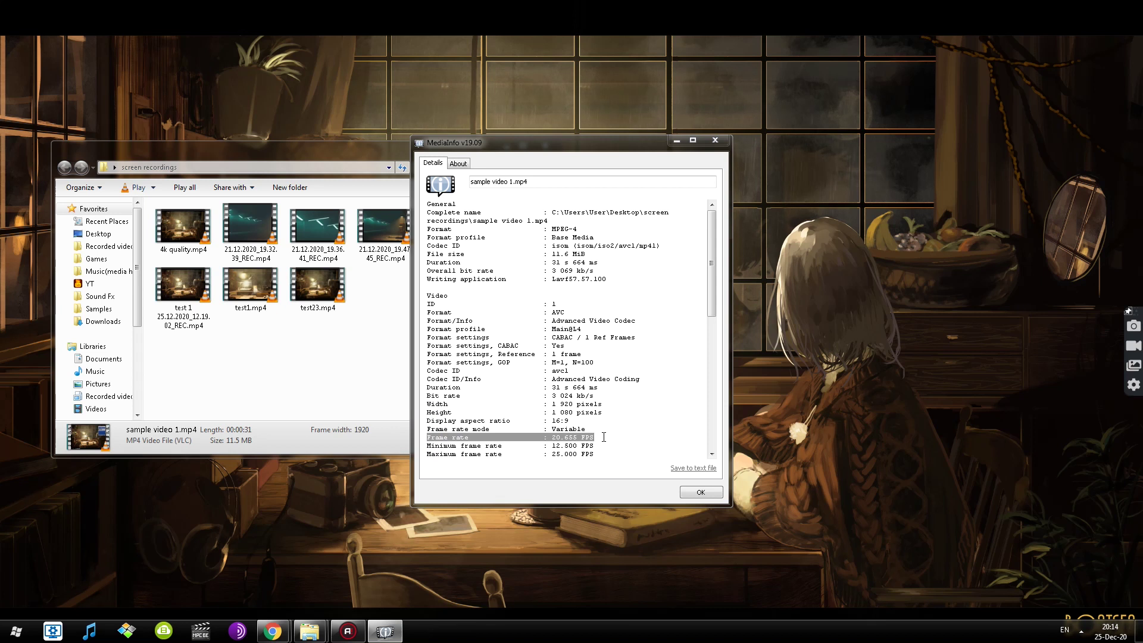
drag(428, 396, 605, 396)
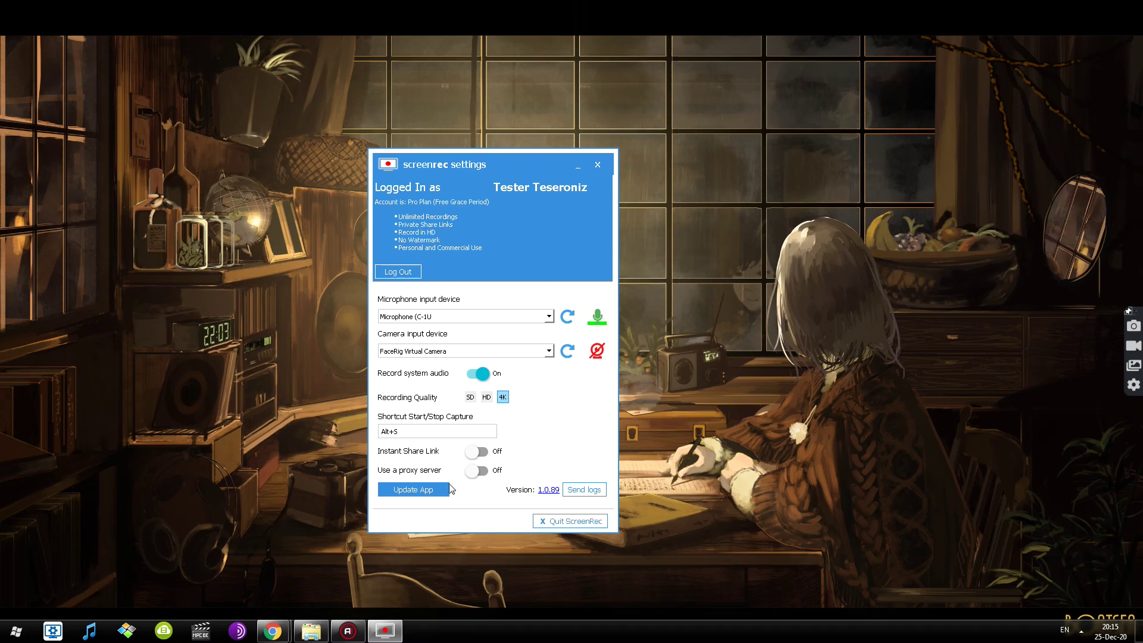
Step: Set the recording quality to SD, make a short full-screen recording and save it as 1280 800 test.mp4
click(470, 397)
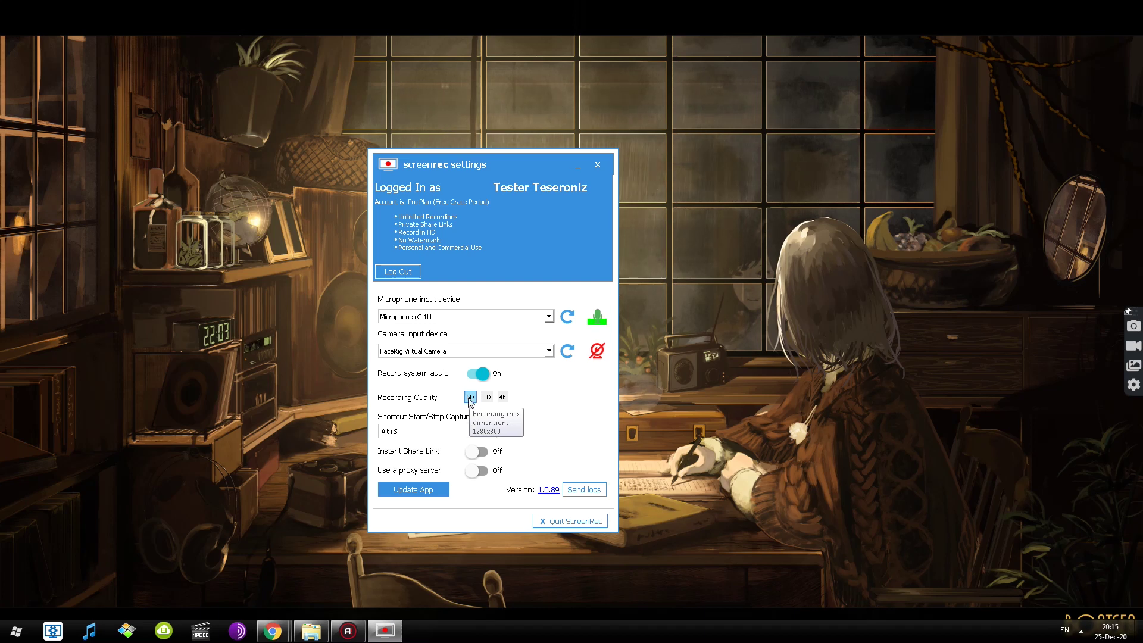
key(alt+s)
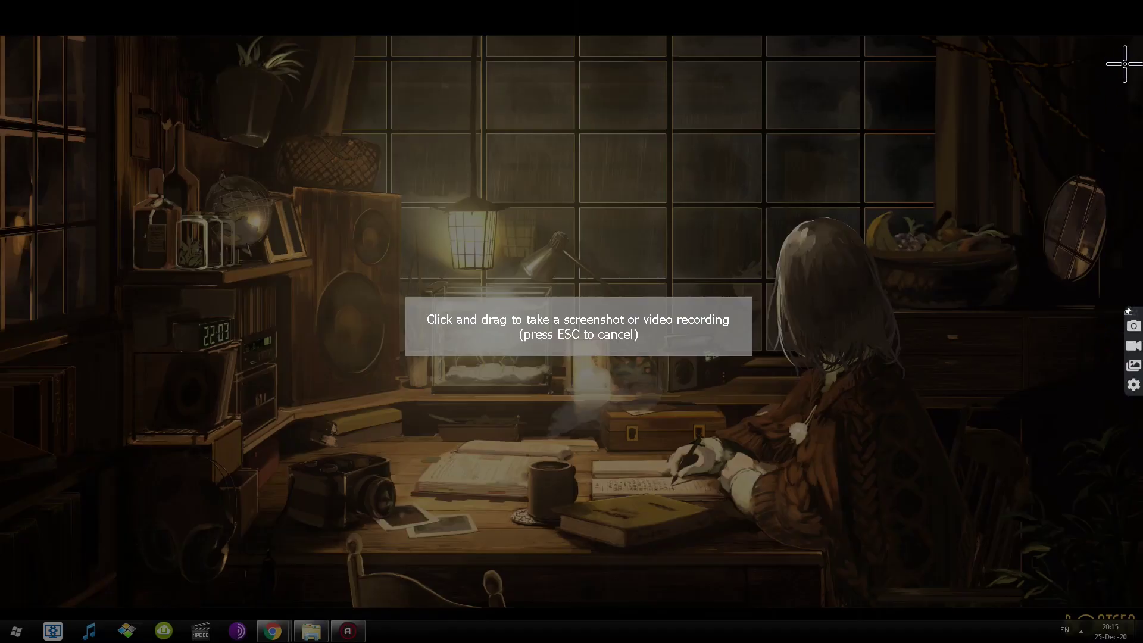
key(Escape)
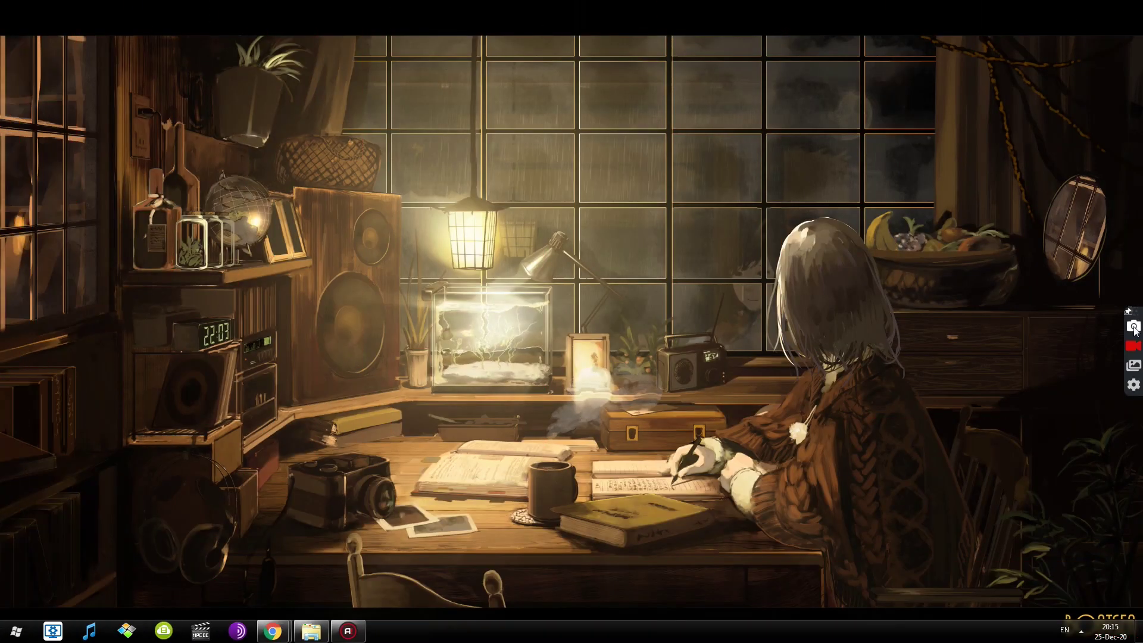
click(1135, 347)
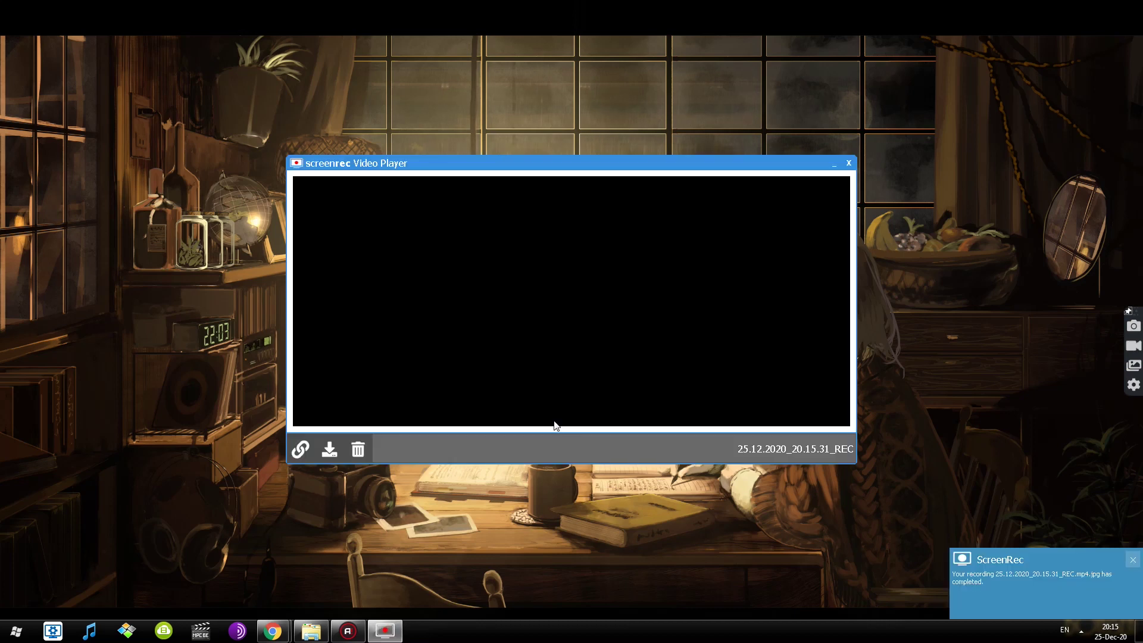
click(329, 448)
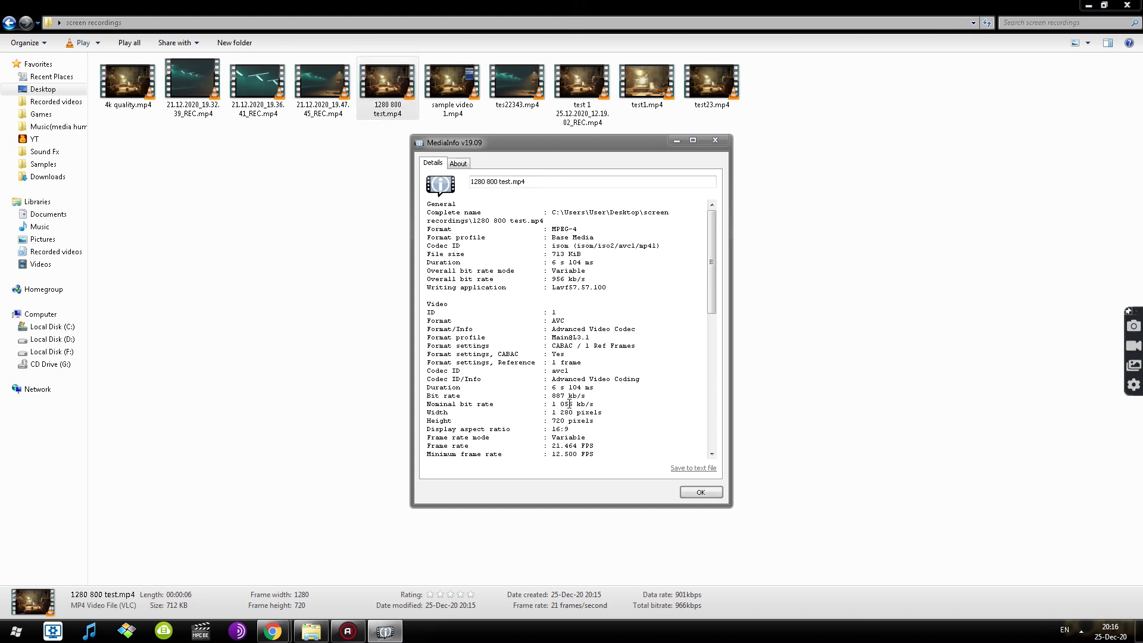
Step: Examine the bit rate, width and height of 1280 800 test.mp4 in MediaInfo, and review its playback in VLC media player
drag(548, 395, 605, 393)
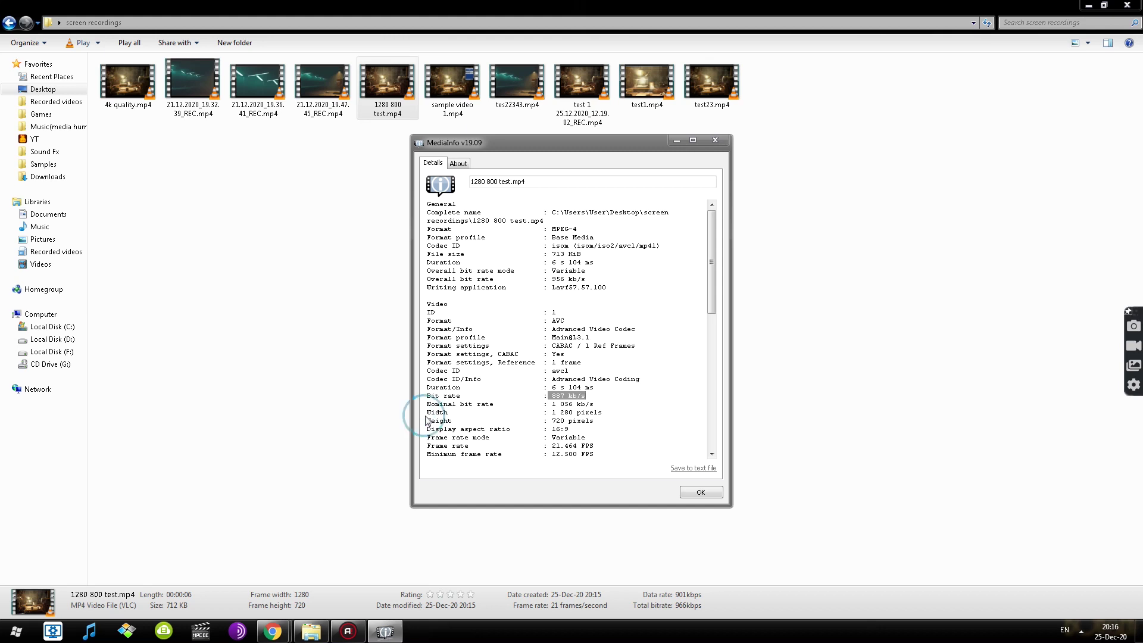
drag(427, 412, 617, 420)
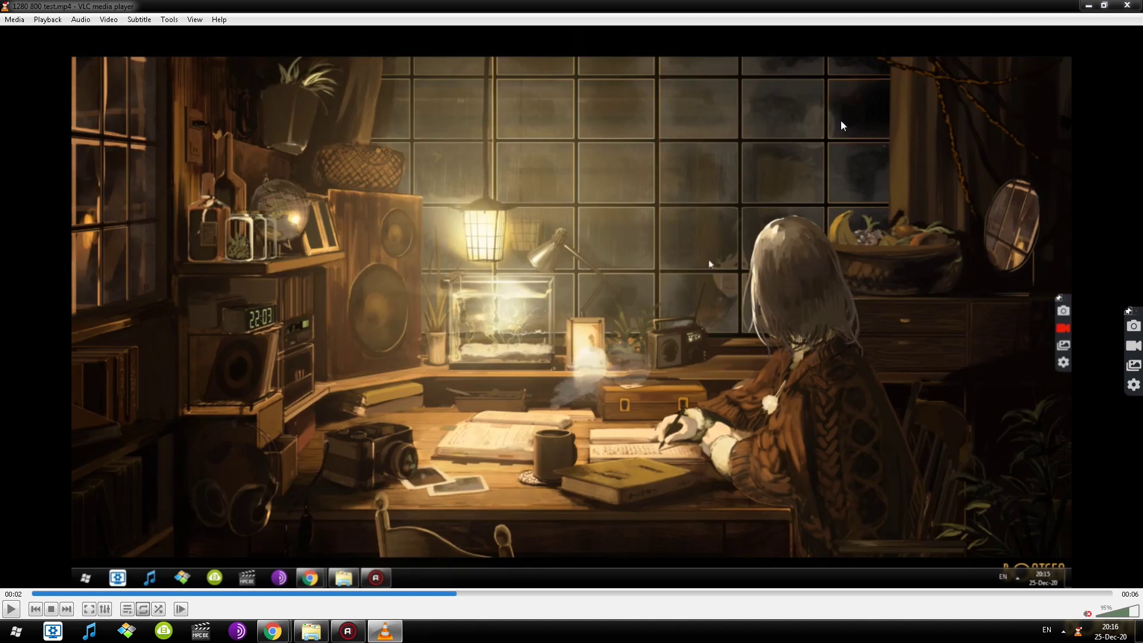
key(alt+F4)
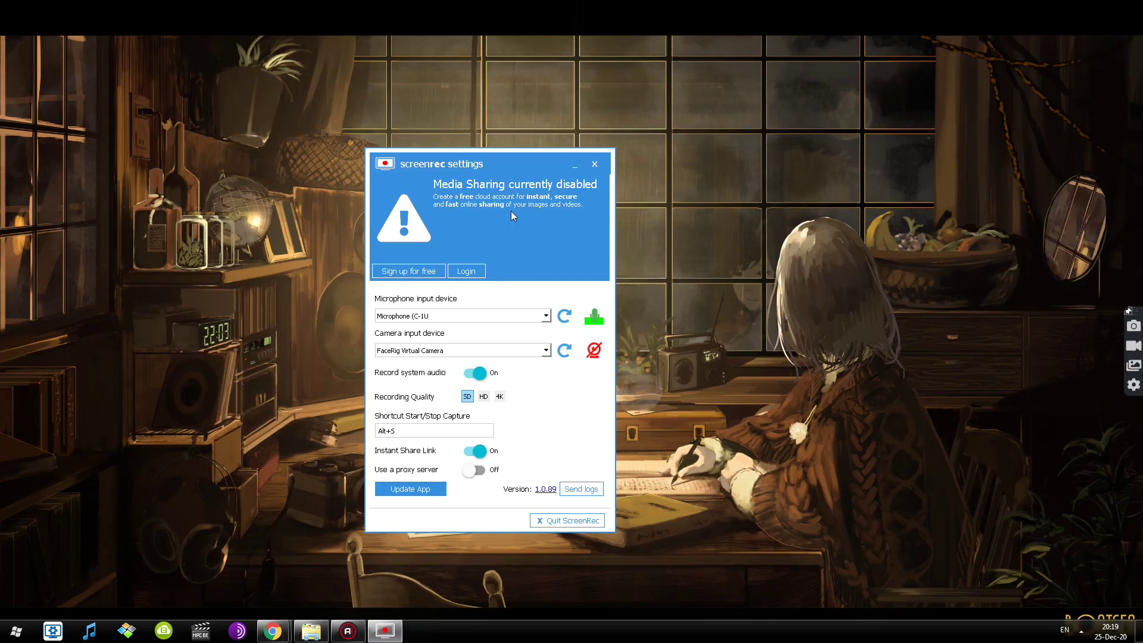
Step: Close the recorder settings and select a rectangular capture area around the middle of the desktop
click(594, 163)
key(alt+s)
drag(319, 131, 794, 475)
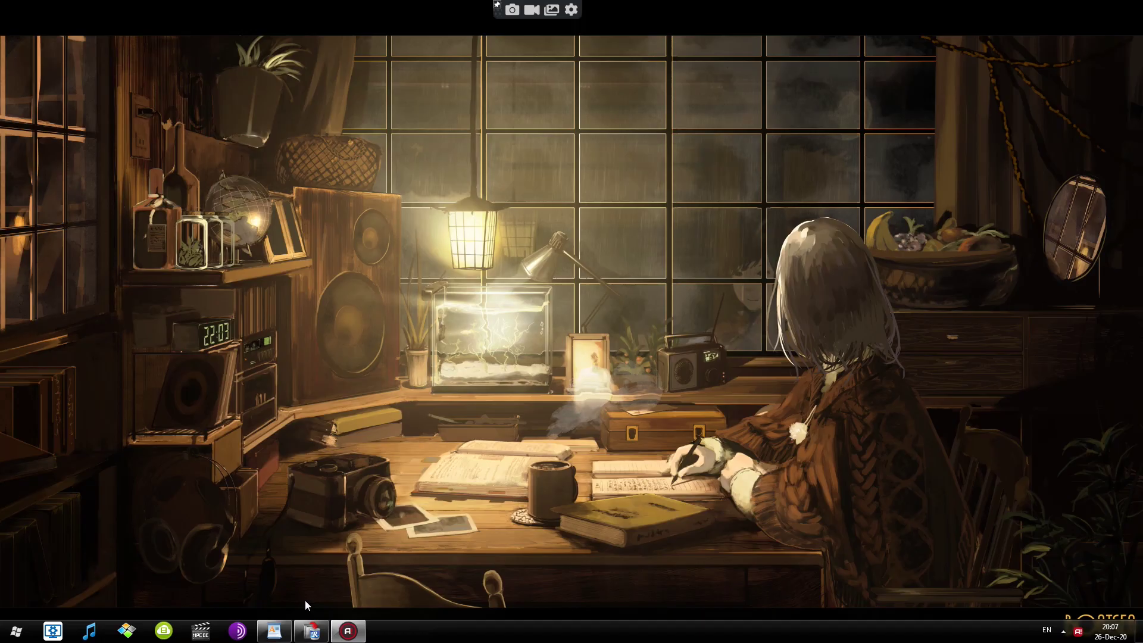
Step: Check the ScreenRec startup entry in Revo Uninstaller's Autorun Manager, close the program and open the recorder settings
click(310, 630)
click(144, 400)
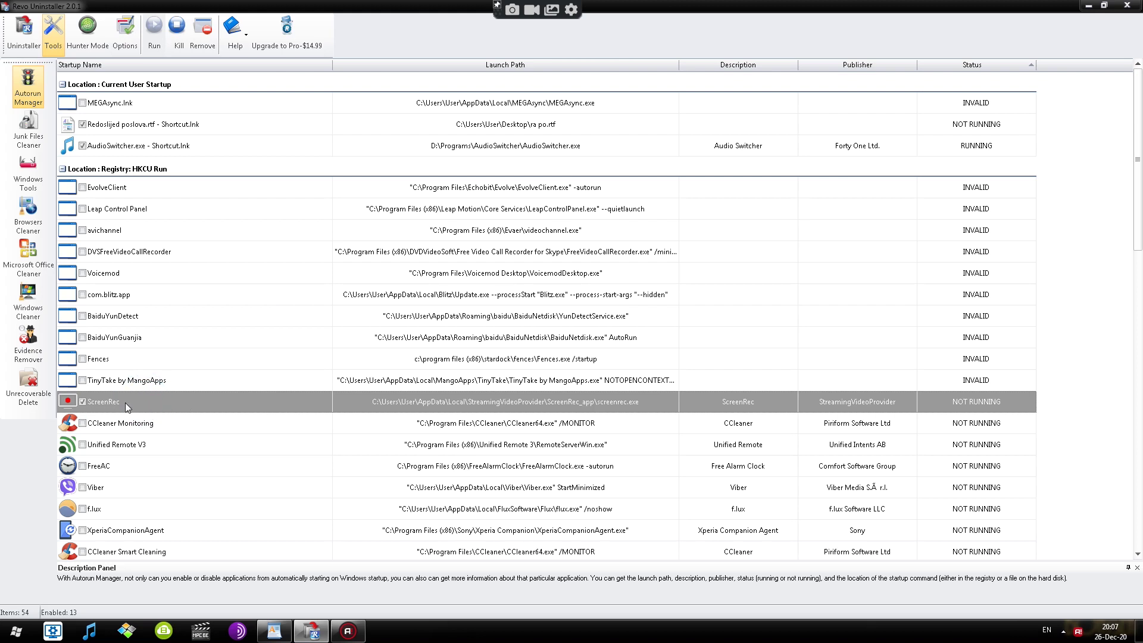
click(1127, 5)
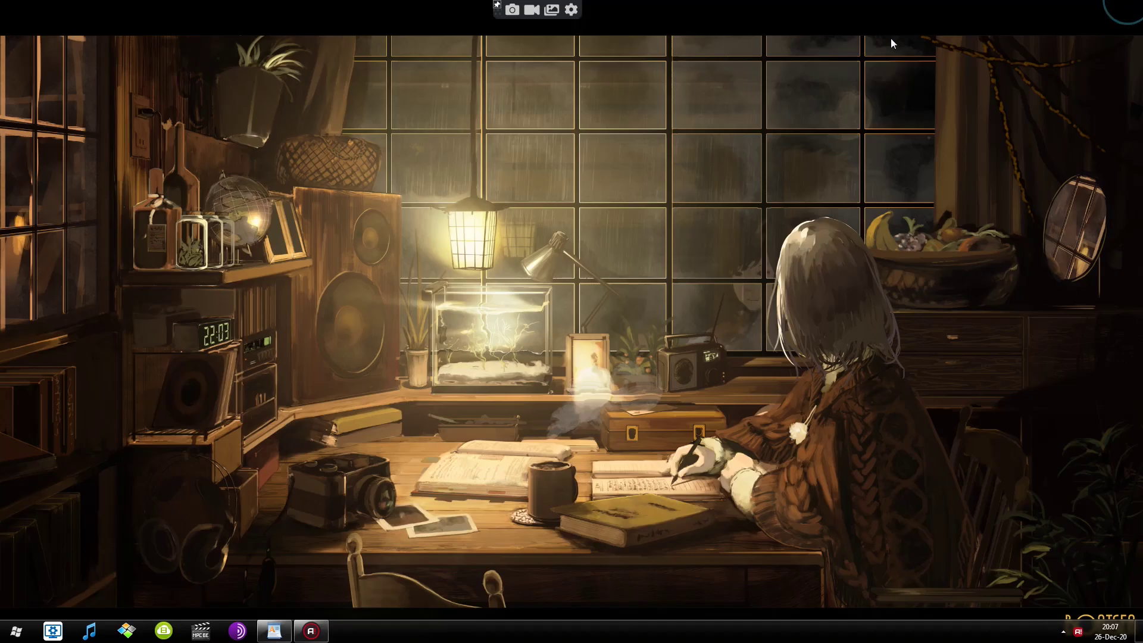
click(571, 9)
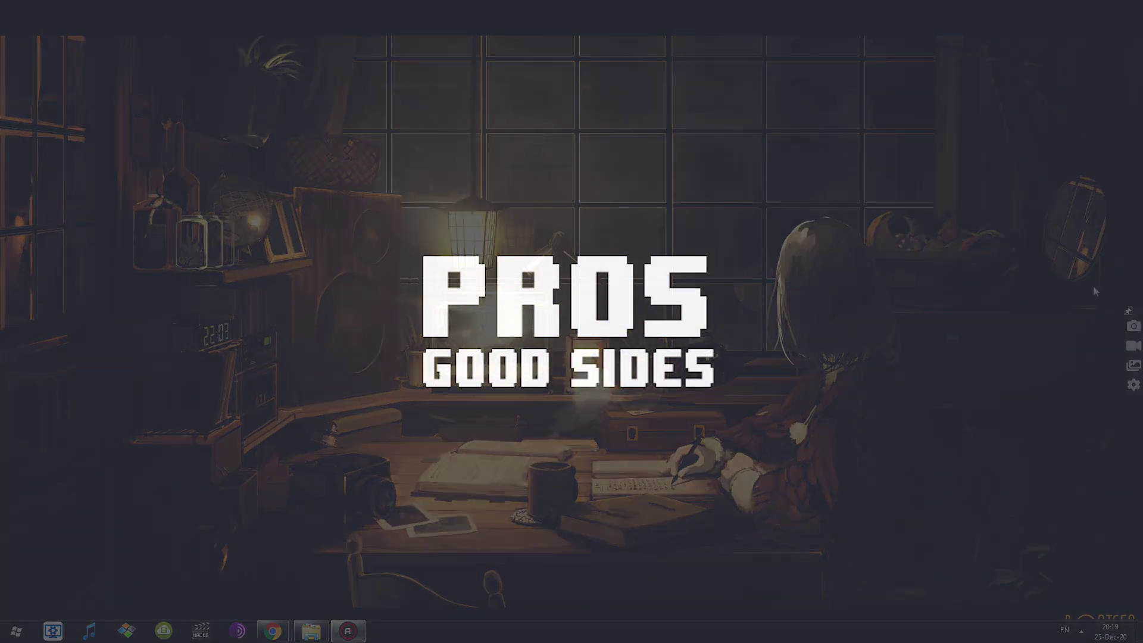
Step: Unpin the recorder's floating toolbar so it collapses, and move it to the upper edge of the desktop
click(1128, 311)
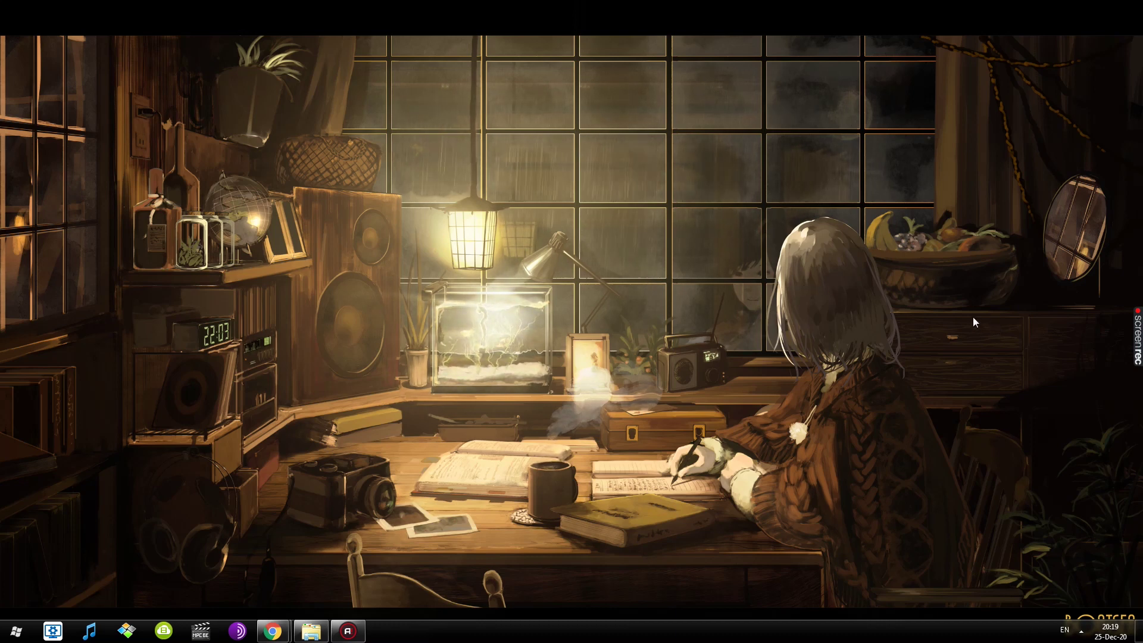
mouse_move(1136, 311)
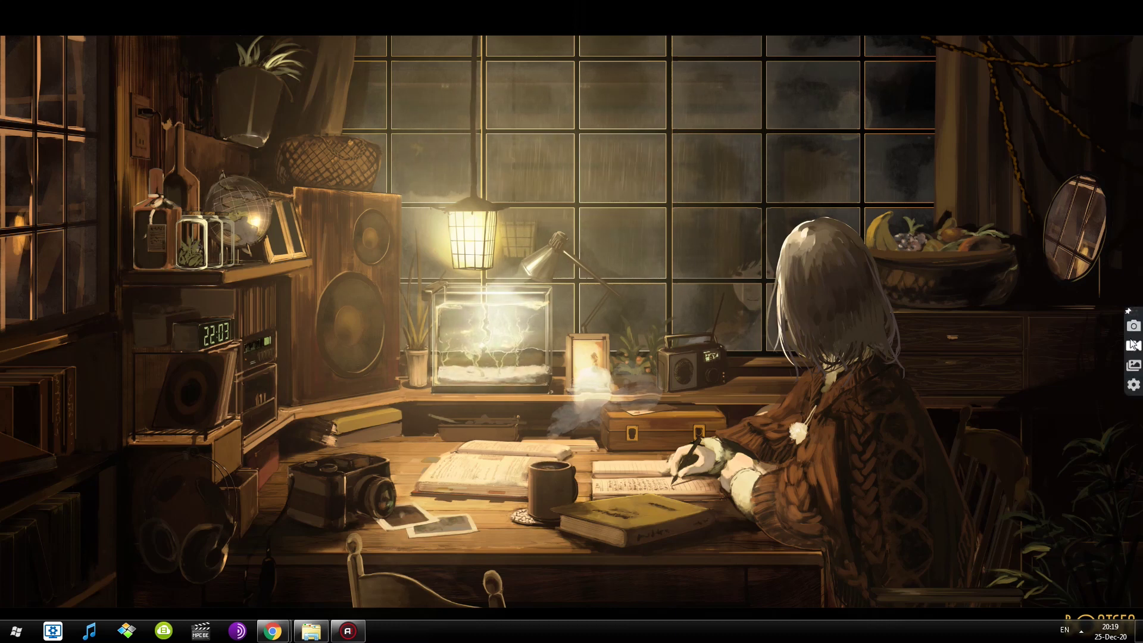
drag(1136, 311, 504, 9)
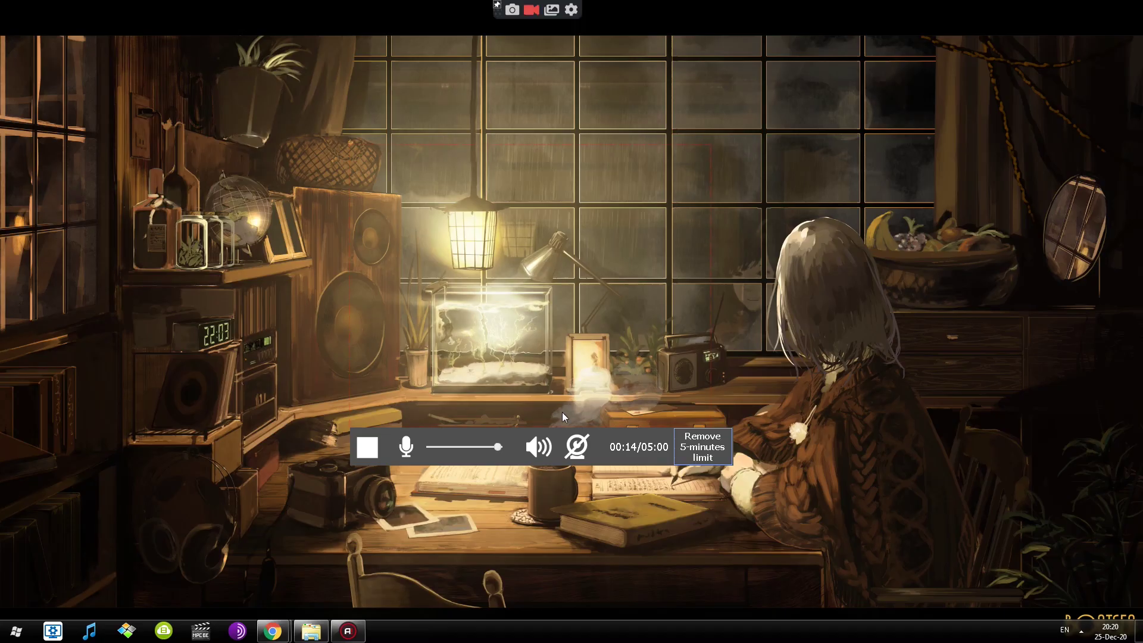
Step: Turn on the webcam overlay during the area recording, enlarge and shrink it, and stop the recording
click(577, 446)
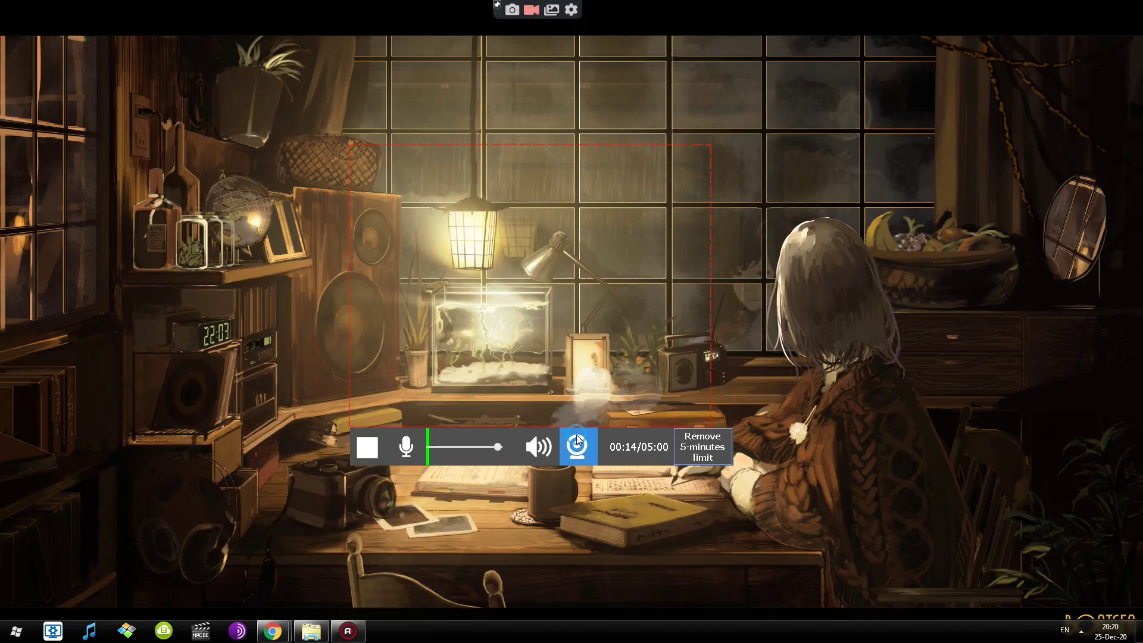
mouse_move(657, 338)
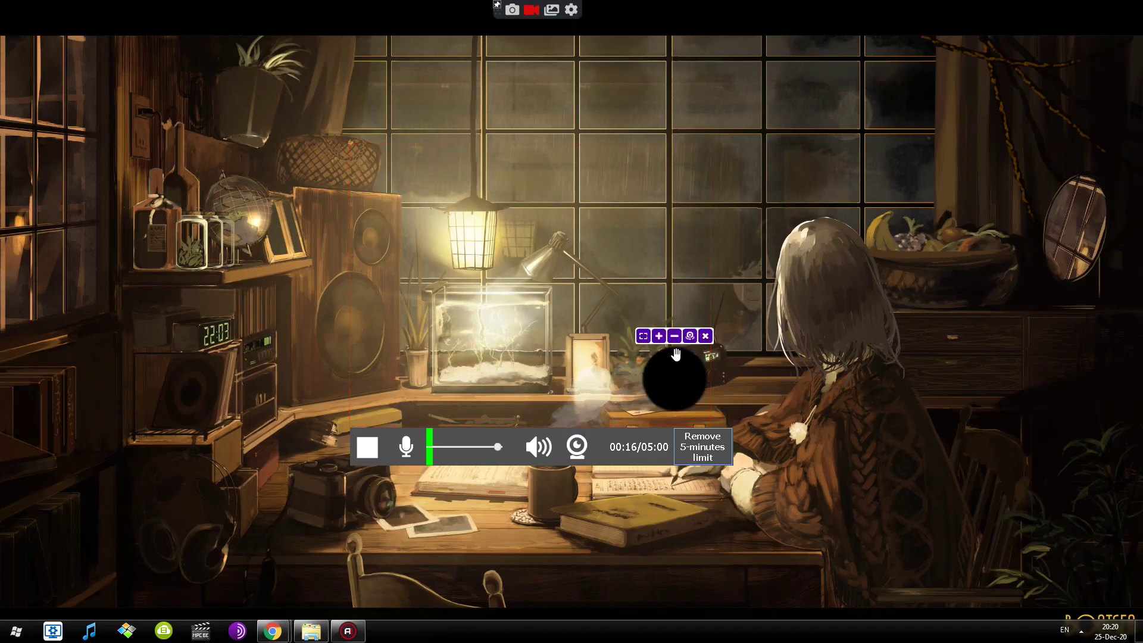
click(658, 337)
click(673, 337)
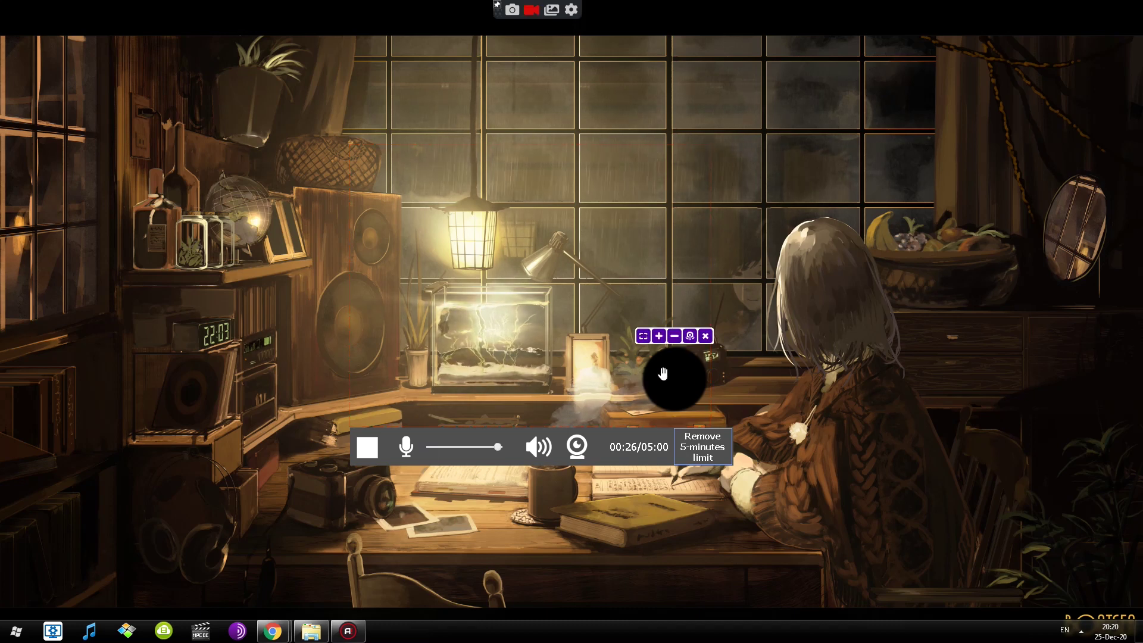
key(alt+s)
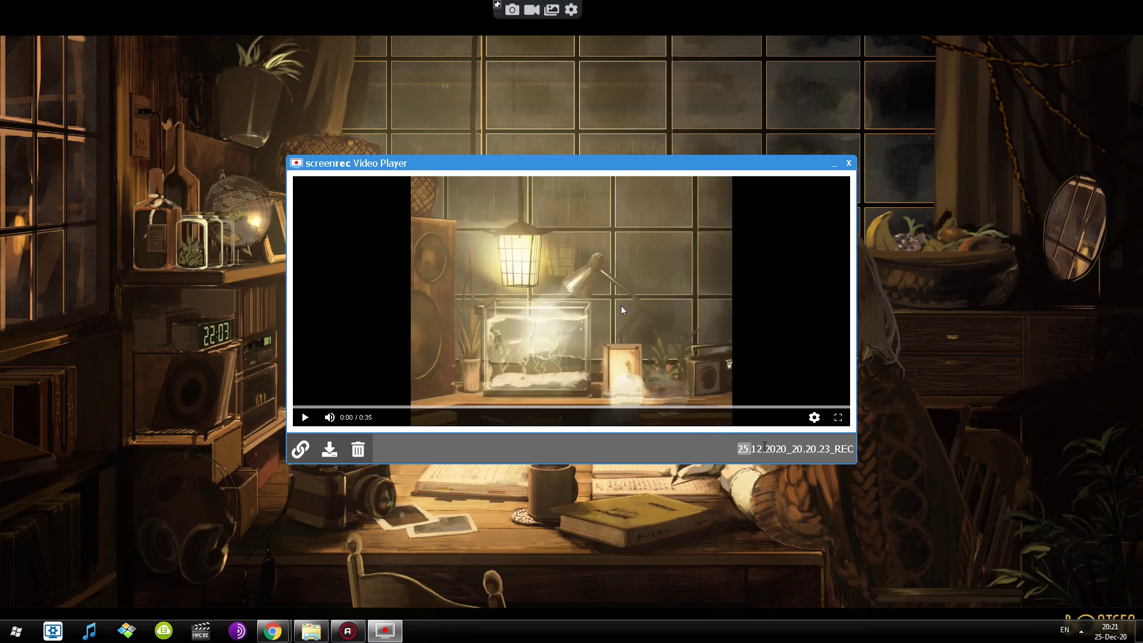
Step: Select part of the new recording's name in the video player and delete the recording
double_click(734, 449)
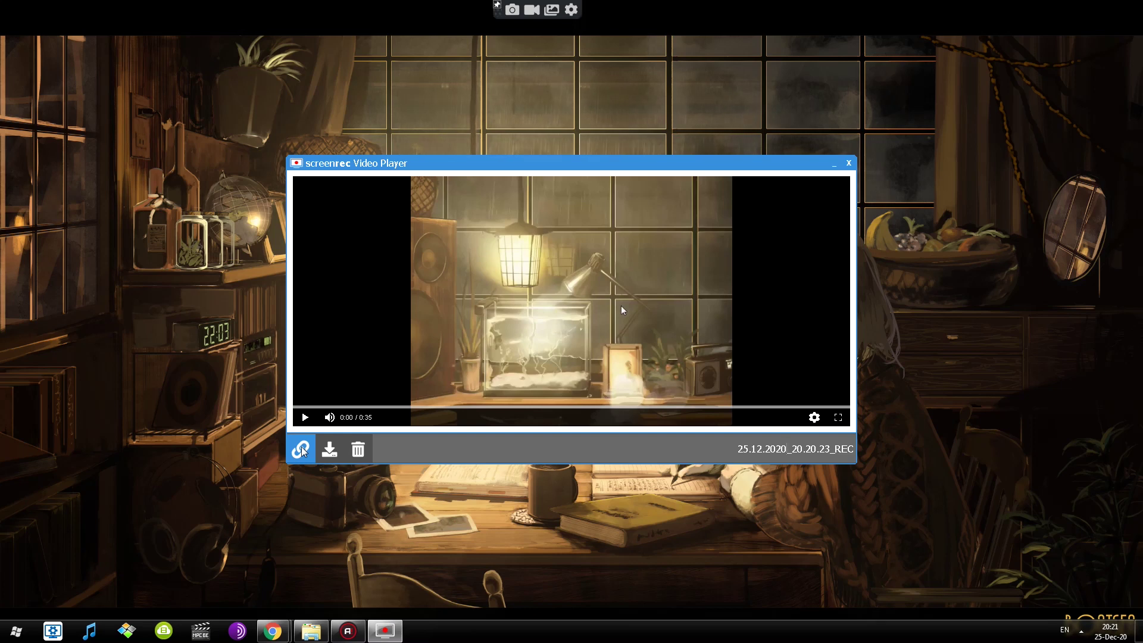
click(358, 449)
click(605, 324)
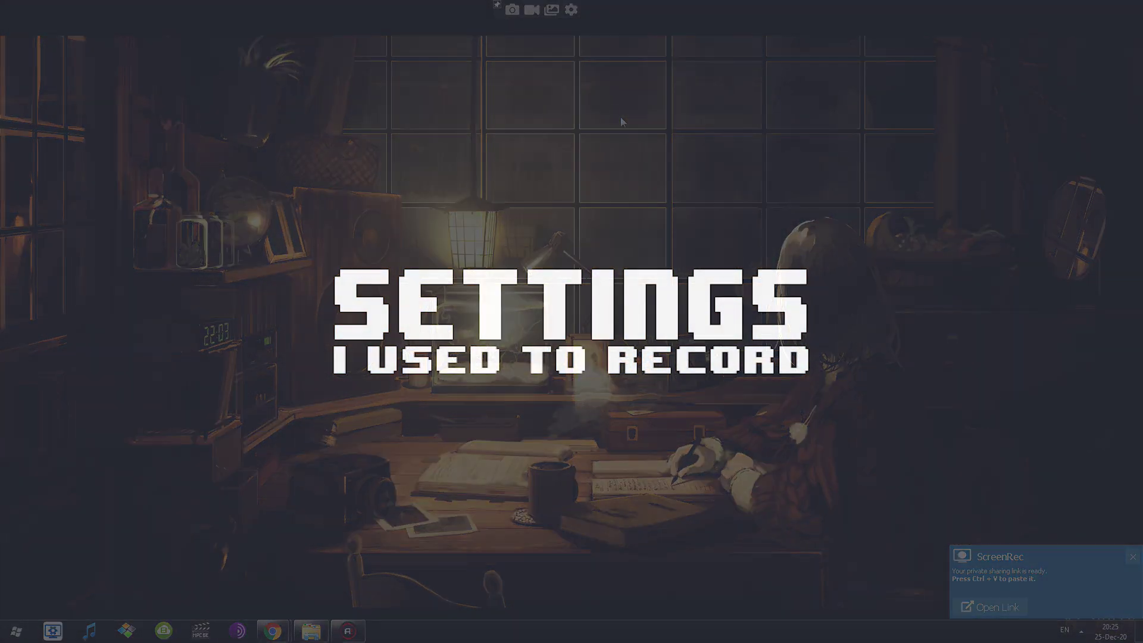
Step: Open the recorder settings and set the recording quality to HD
click(572, 10)
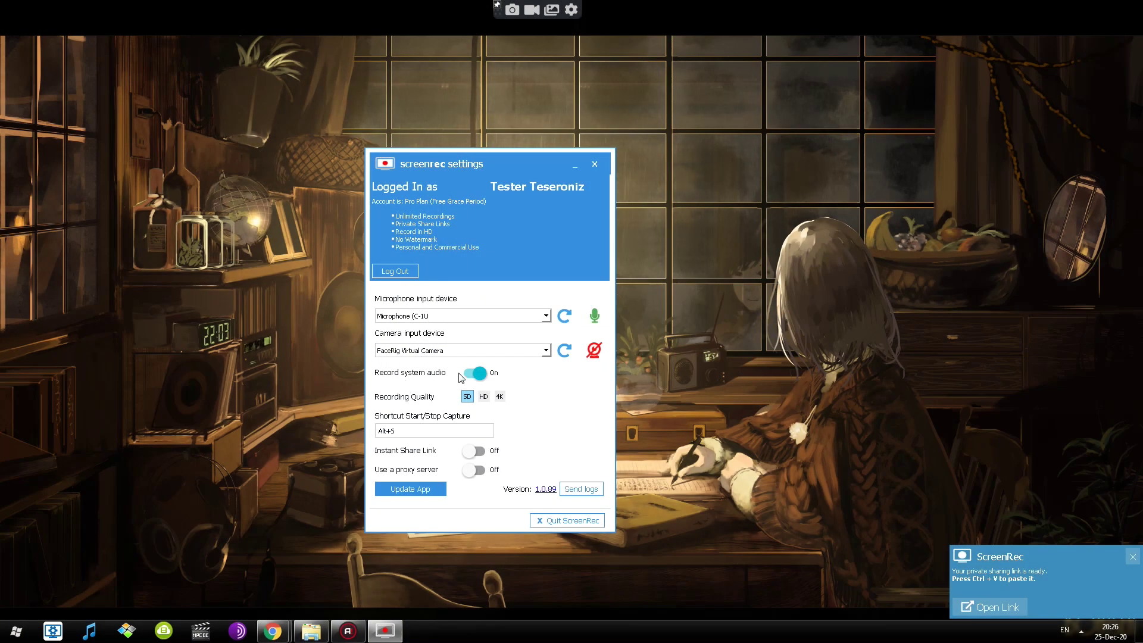
click(483, 397)
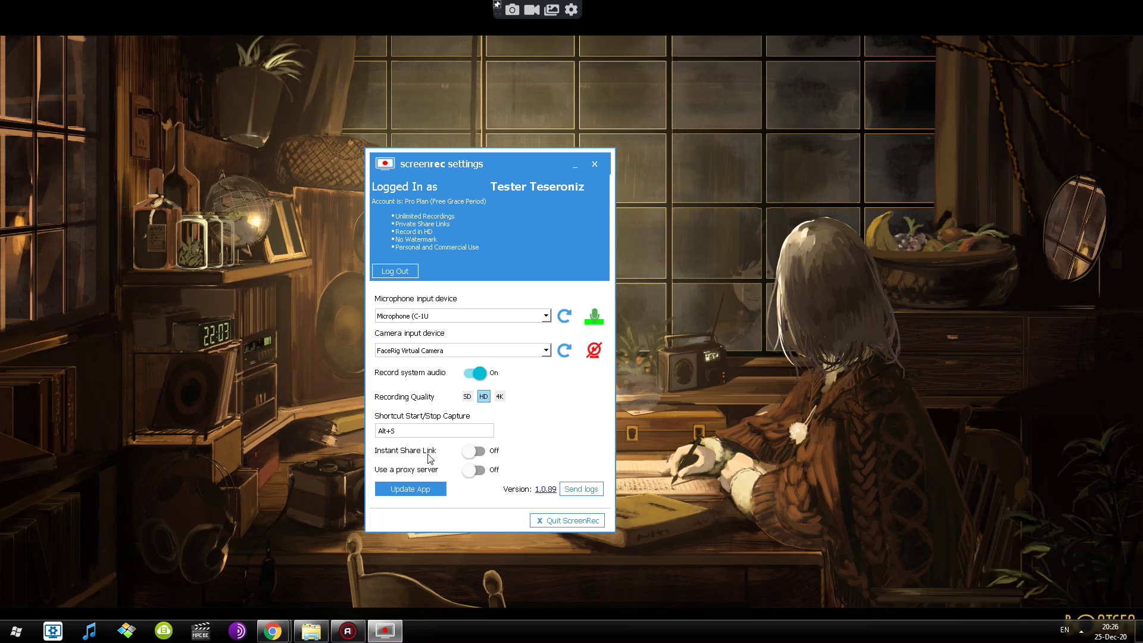
click(543, 518)
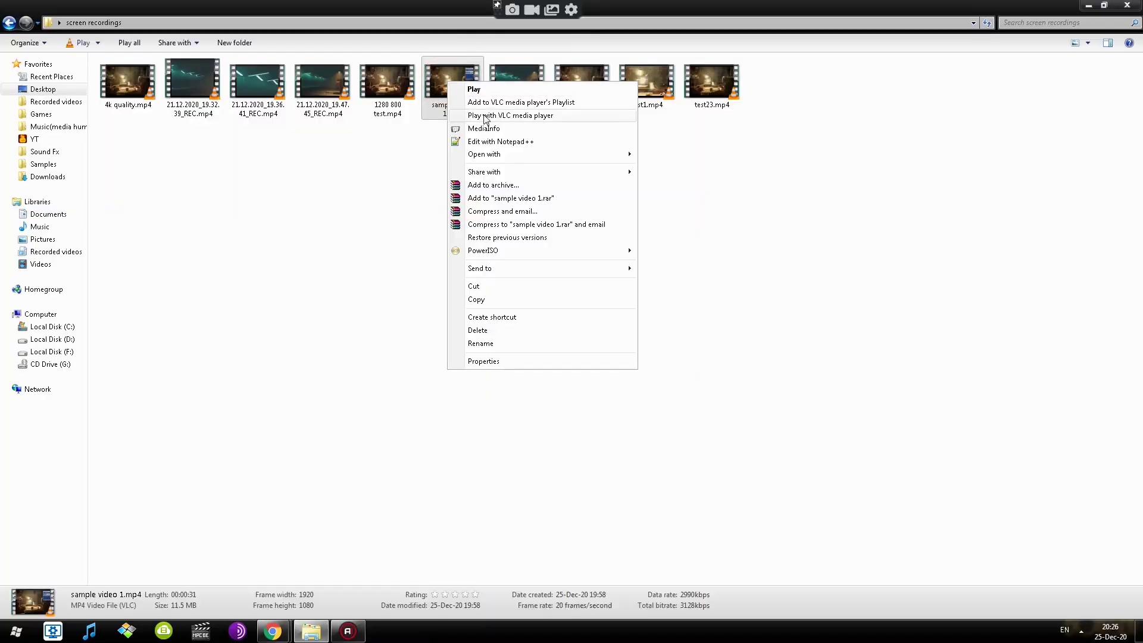
Step: Open the MediaInfo details of sample video 1.mp4 and examine the video's width and height
click(488, 124)
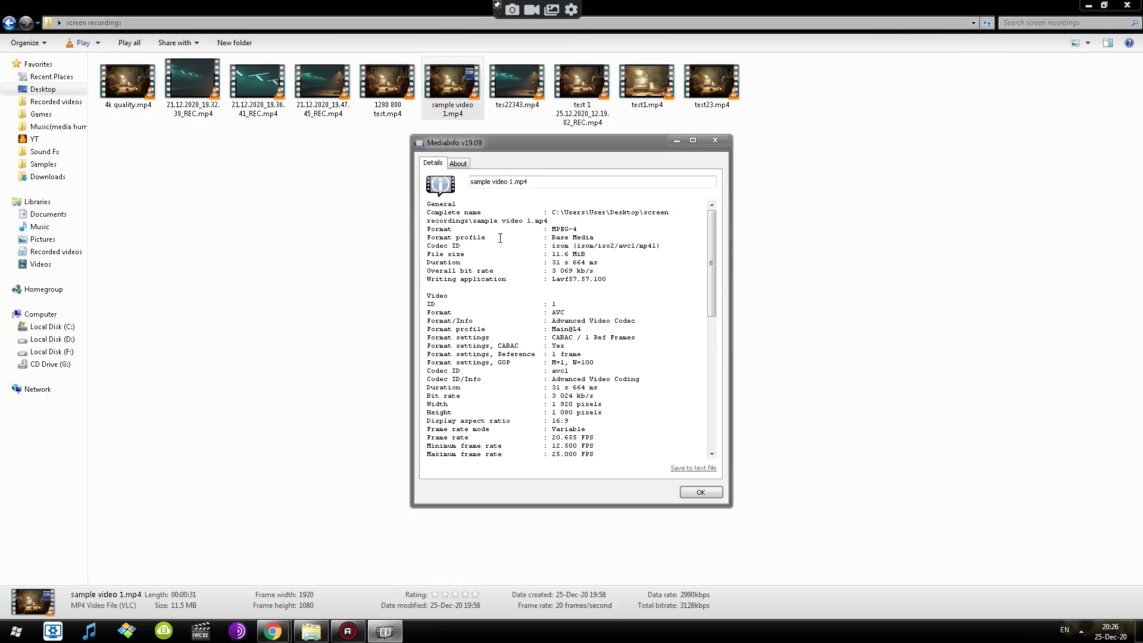
scroll(565, 359, down, 2)
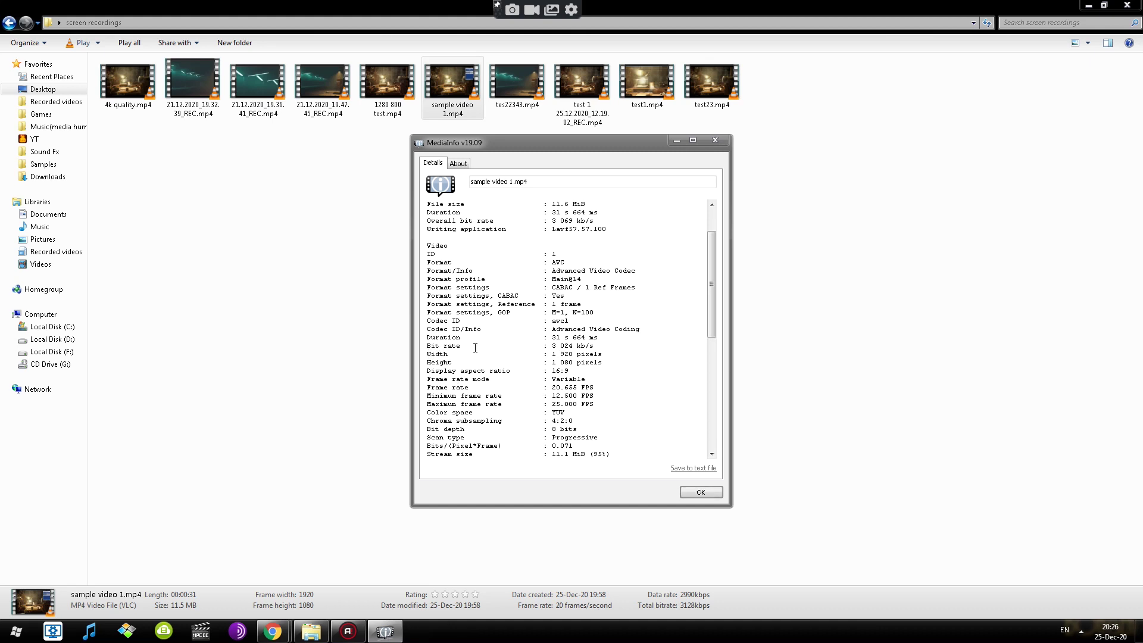
drag(428, 354, 603, 362)
click(617, 362)
Step: Examine the audio bit rate of sample video 1.mp4 in its MediaInfo details
scroll(655, 363, down, 6)
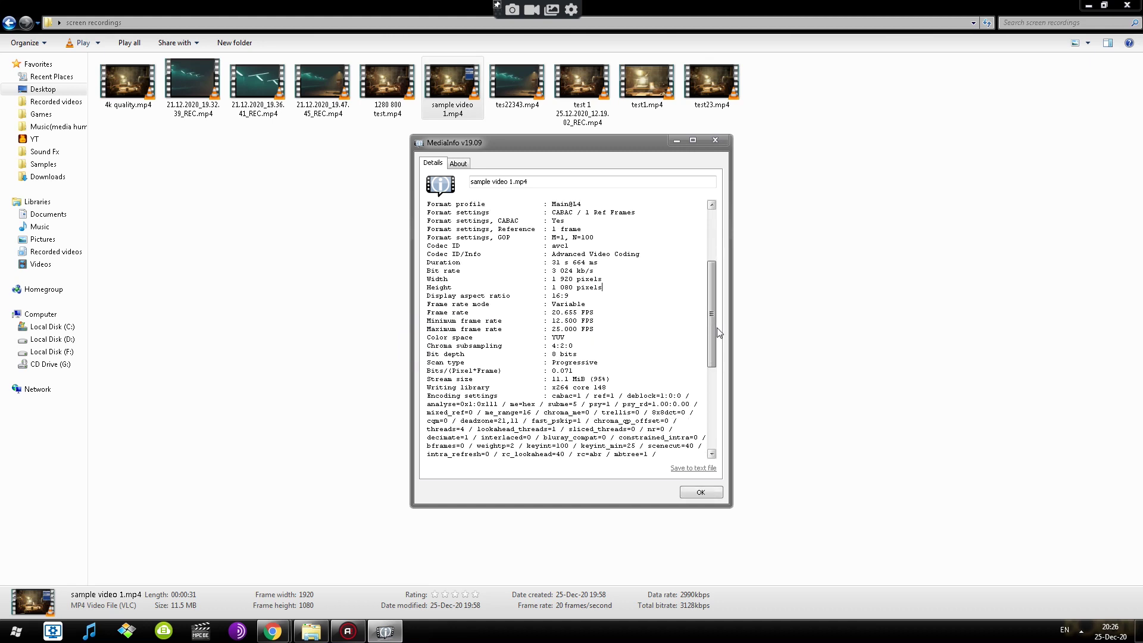
scroll(723, 387, down, 5)
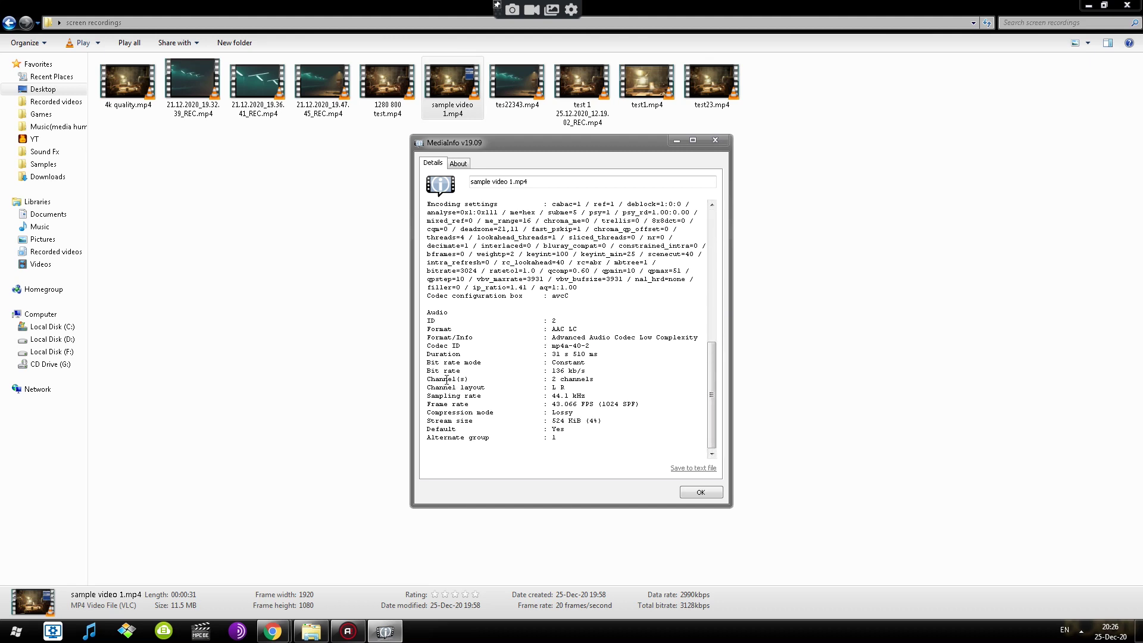
mouse_move(429, 371)
mouse_down()
mouse_move(591, 373)
mouse_move(423, 377)
mouse_up()
click(606, 372)
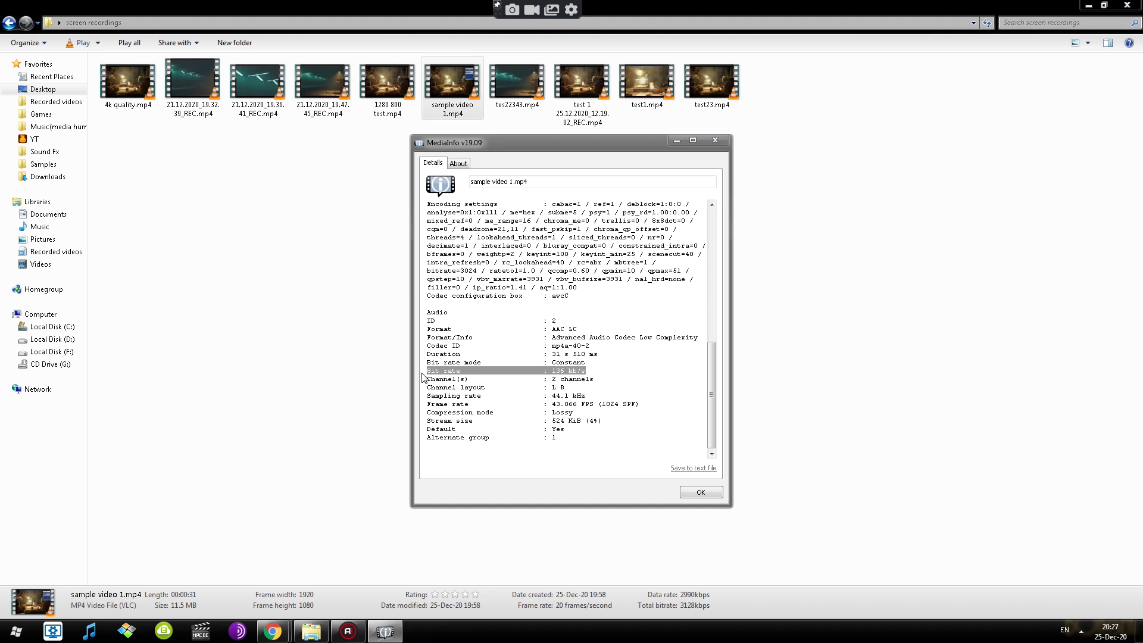
Step: Highlight the audio bit rate line in the MediaInfo details of sample video 1.mp4
drag(425, 375, 614, 369)
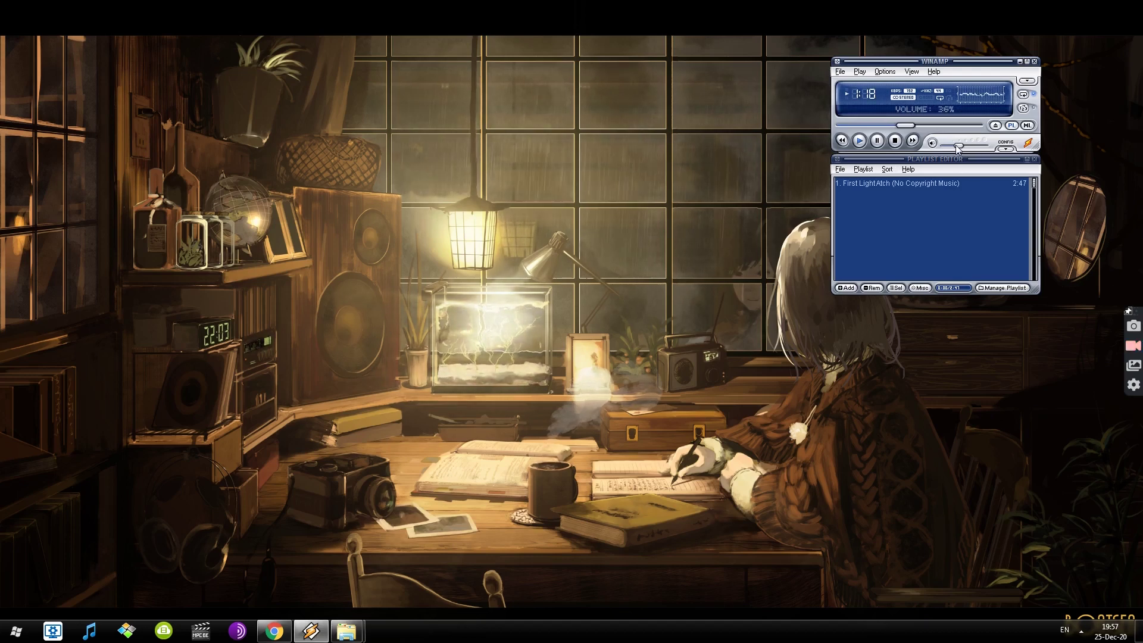
Step: Lower the Winamp volume to 15% and move the player and its playlist slightly up and to the left on the desktop
drag(955, 145, 951, 149)
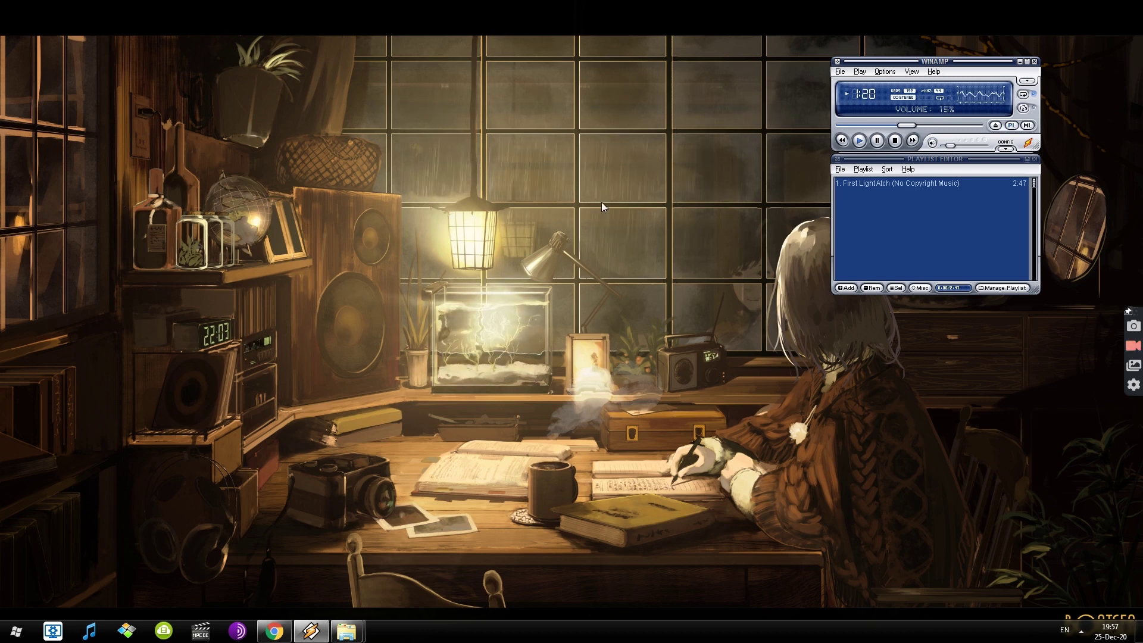
right_click(451, 144)
click(421, 167)
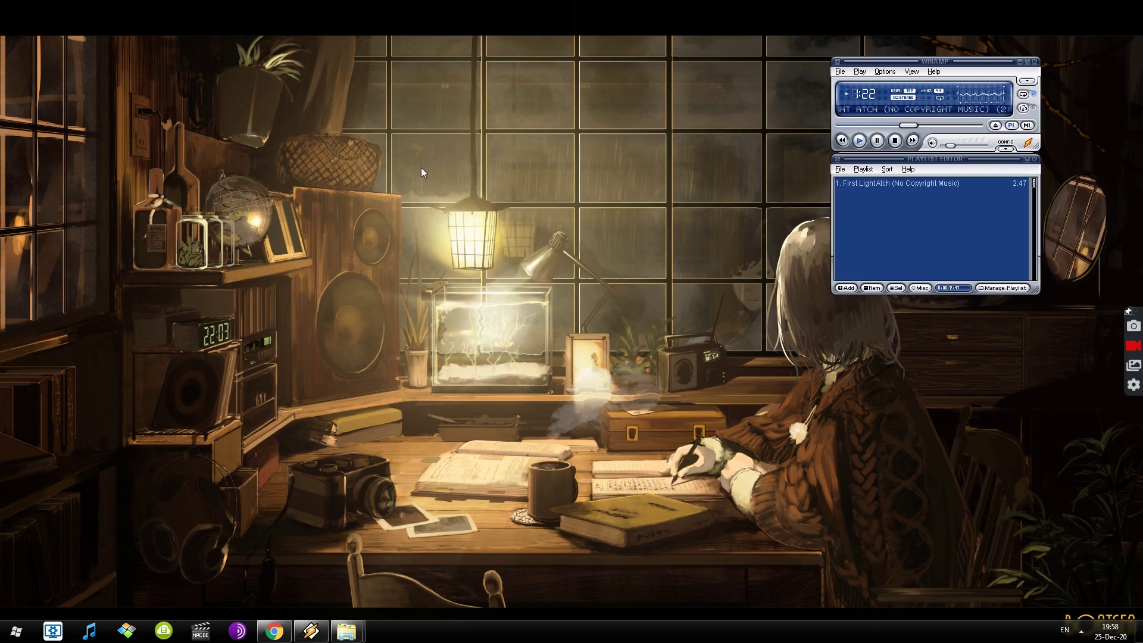
right_click(470, 98)
click(540, 110)
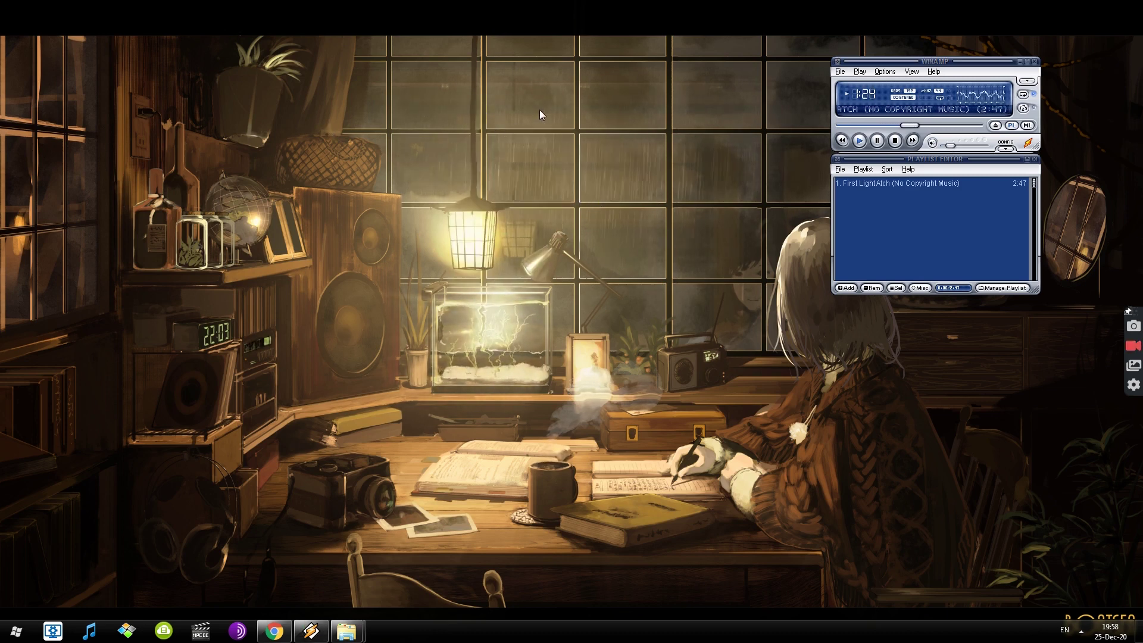
right_click(540, 110)
click(564, 150)
drag(905, 61, 883, 36)
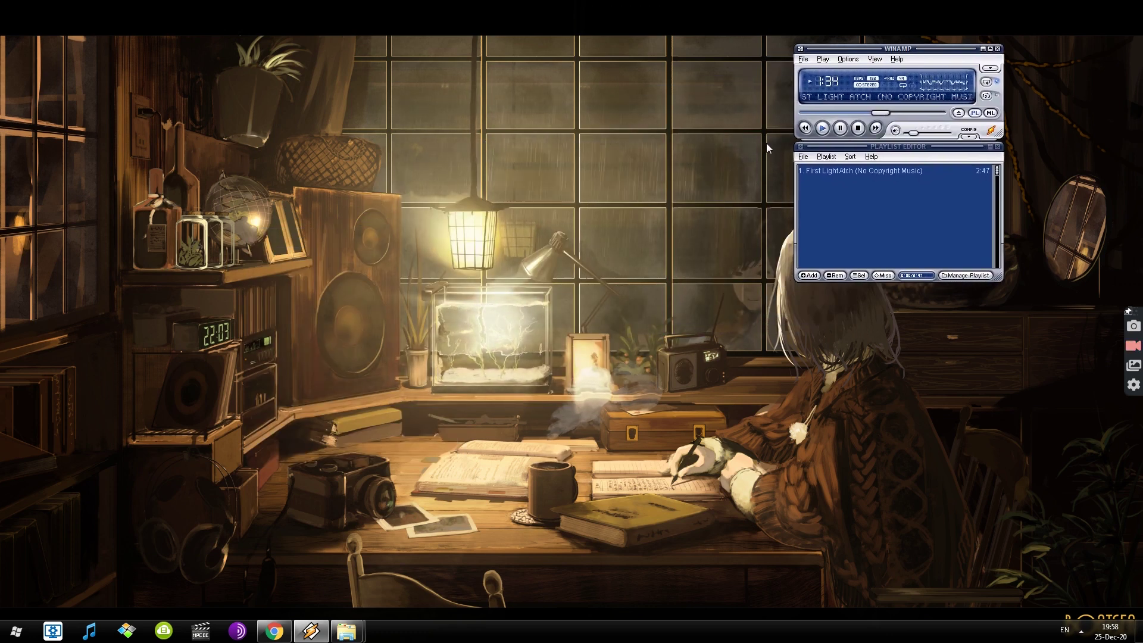
right_click(470, 142)
click(414, 177)
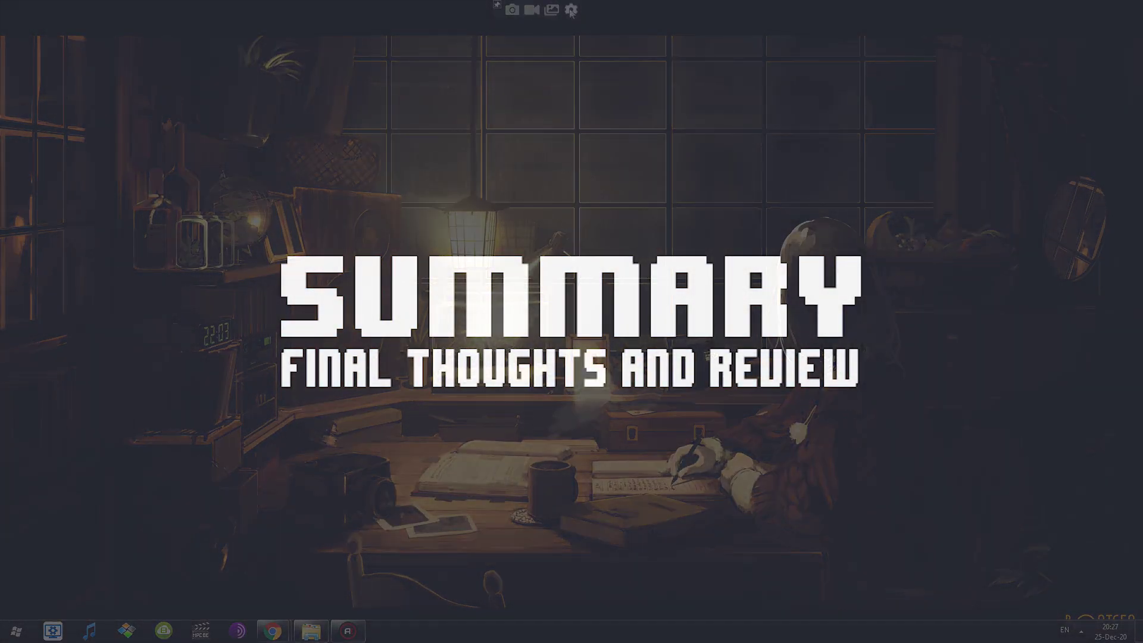
Step: Open the recorder settings and the recordings gallery for review, repositioning each window on the desktop
click(572, 10)
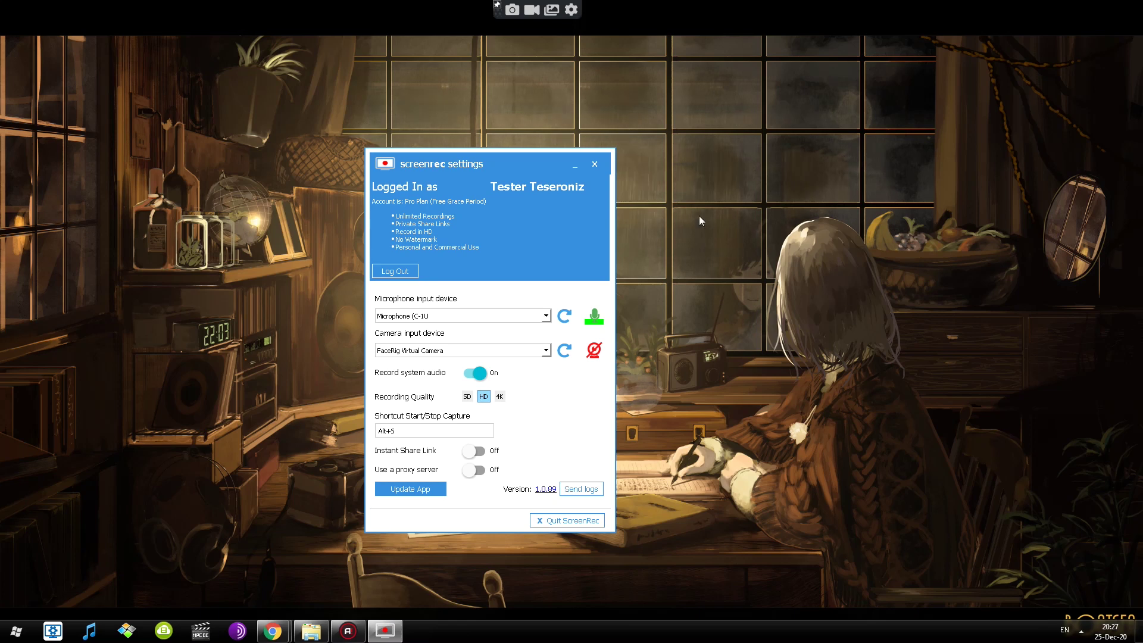
drag(420, 160, 481, 159)
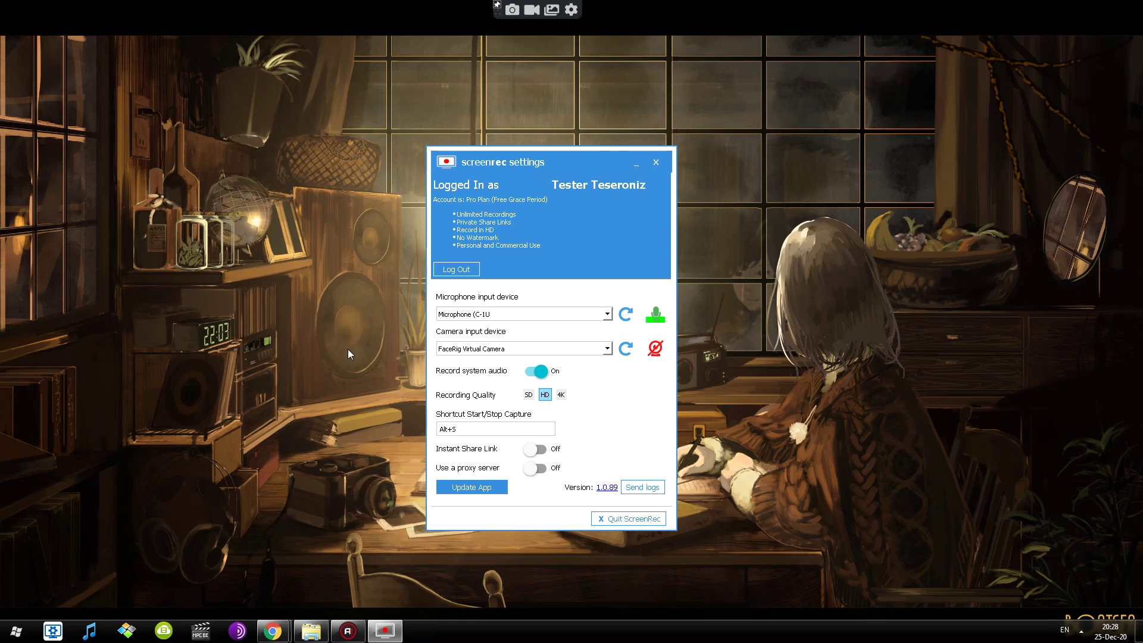
click(552, 10)
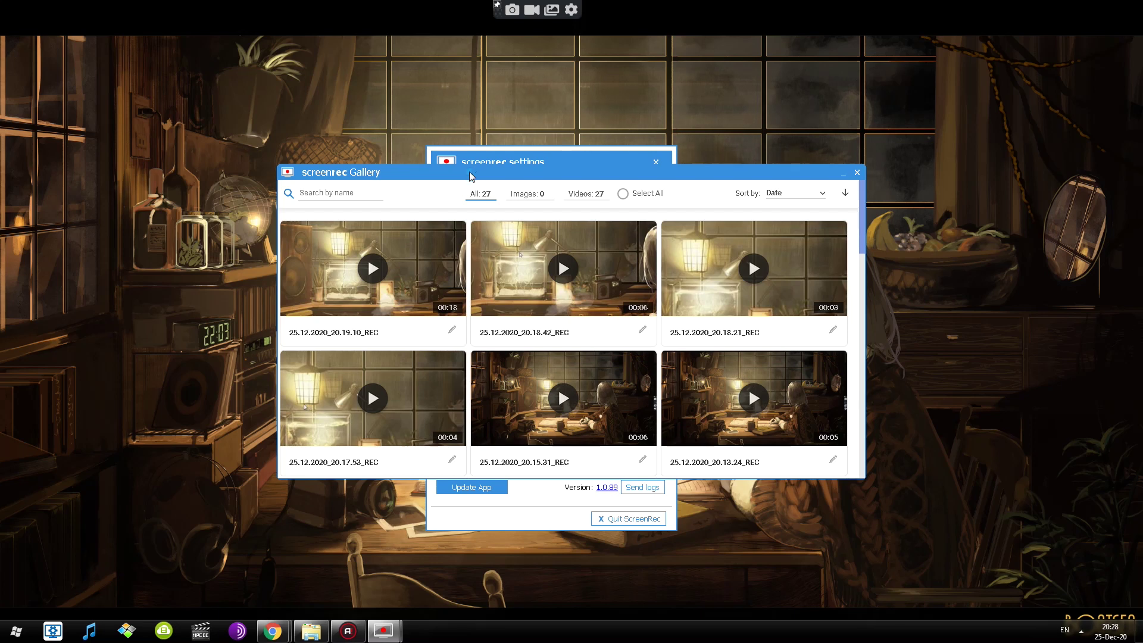
drag(474, 172, 449, 207)
click(635, 226)
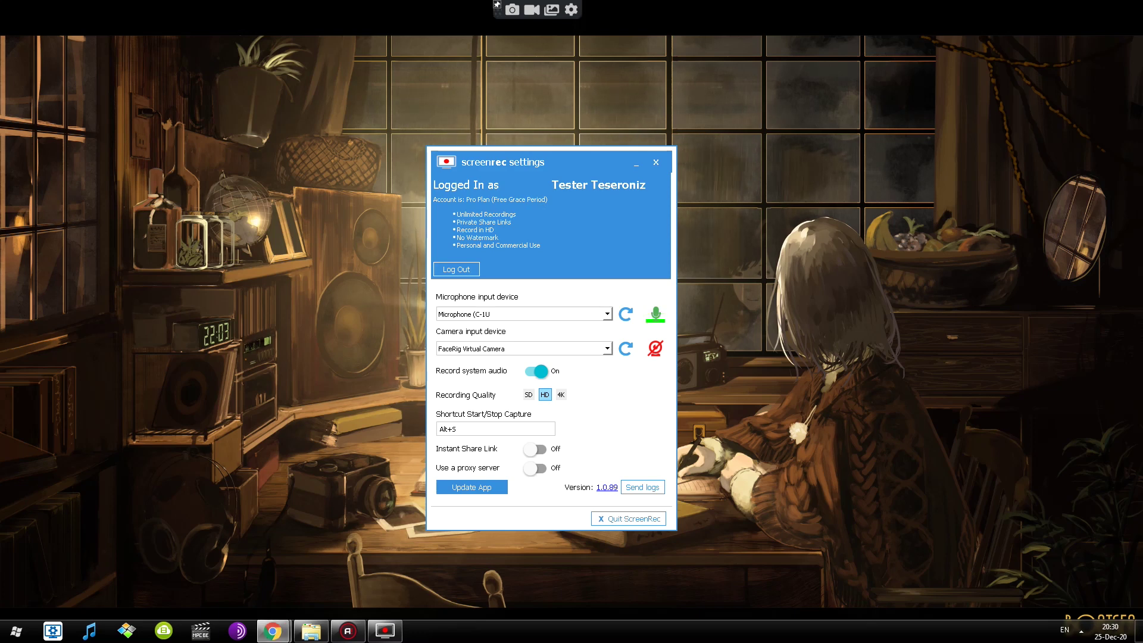
drag(438, 183, 463, 191)
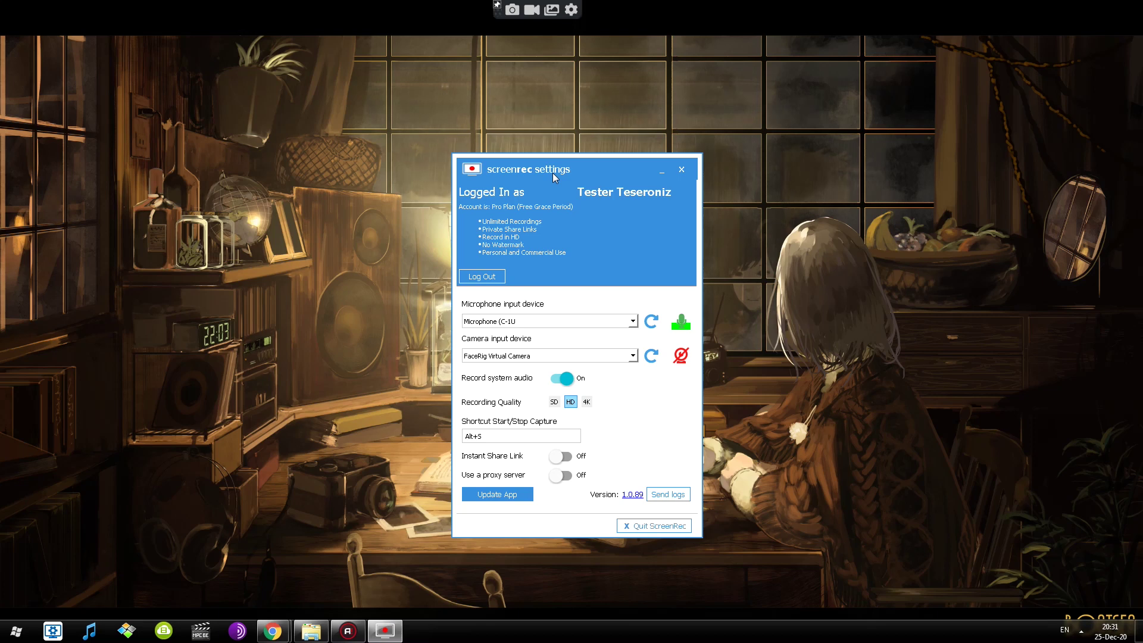
drag(575, 169, 589, 155)
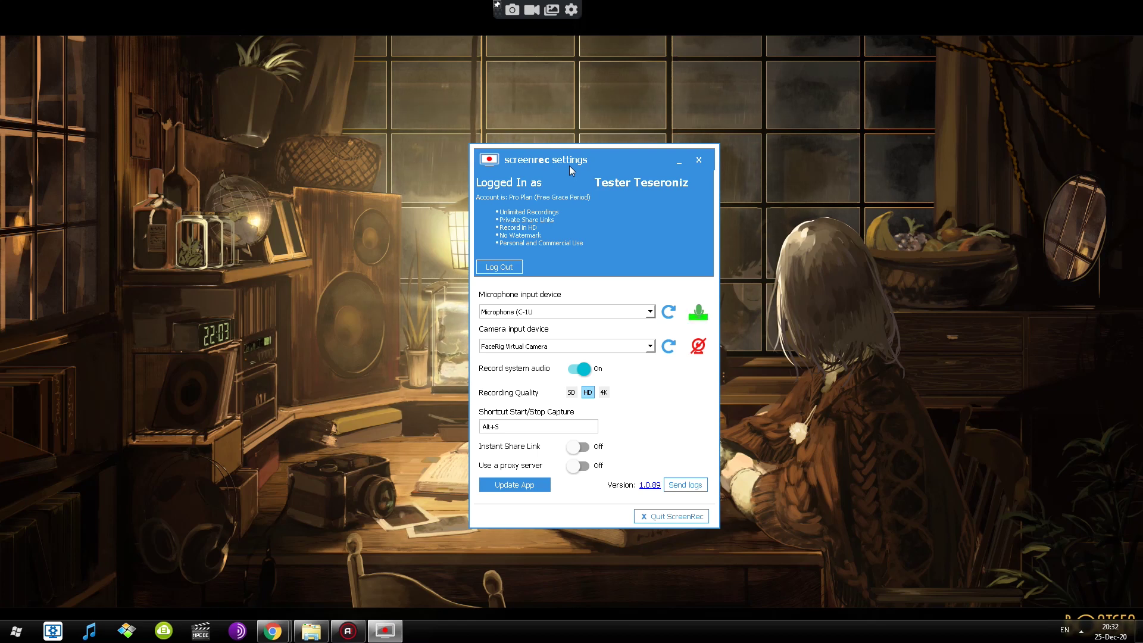
drag(570, 165, 601, 161)
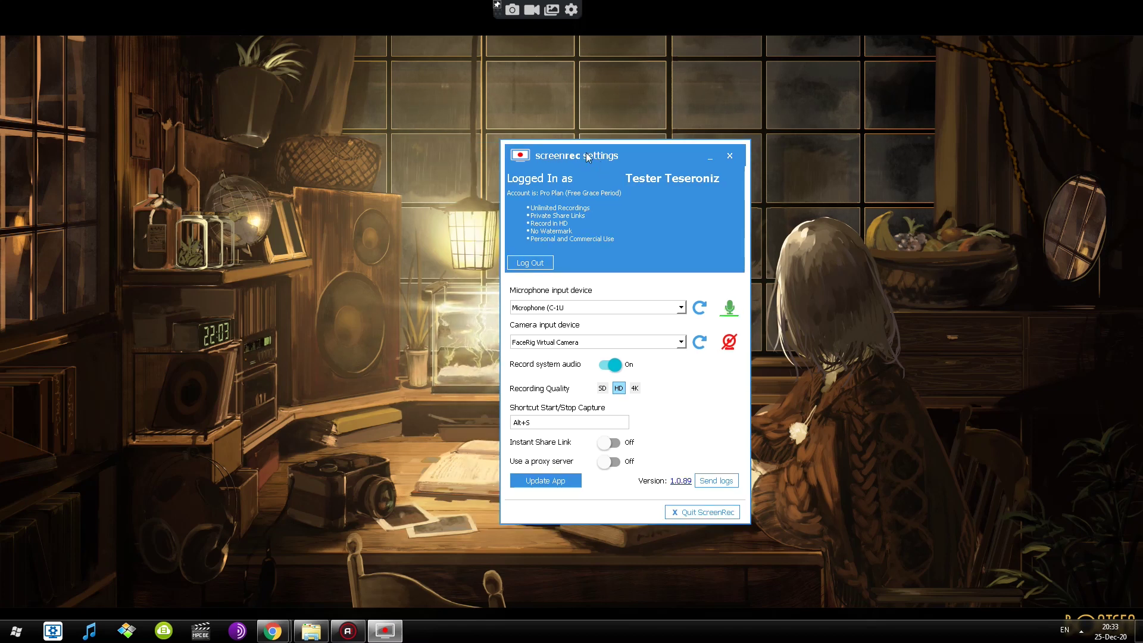
drag(586, 157, 524, 143)
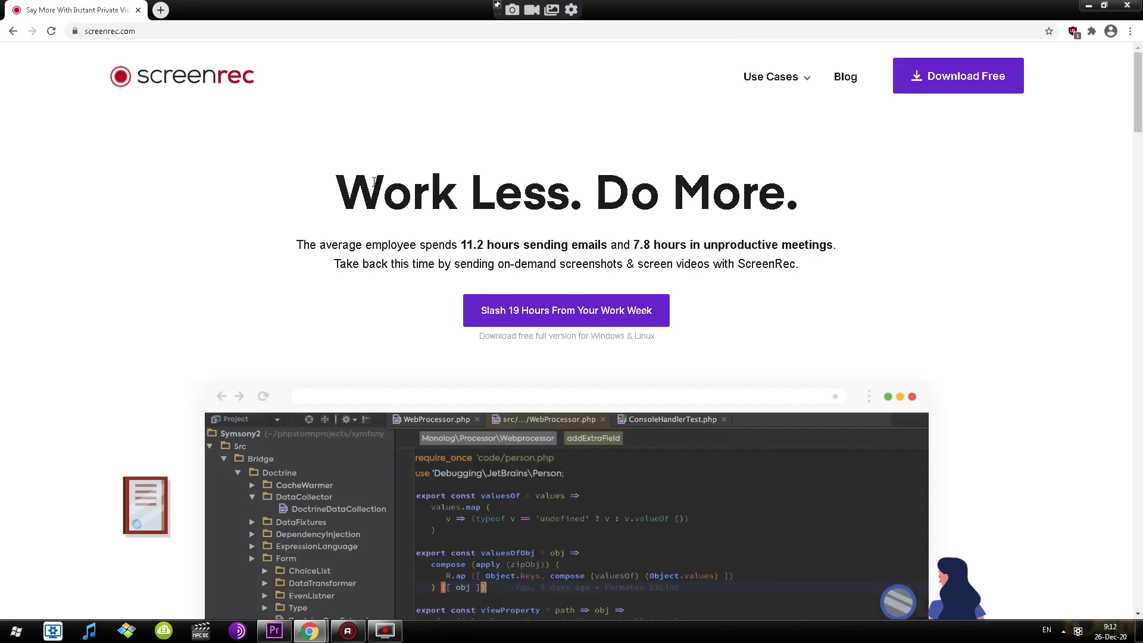
Step: Look through the screenrec.com home page in the browser, open the Screen Recorder product page and examine its contents
scroll(374, 183, down, 20)
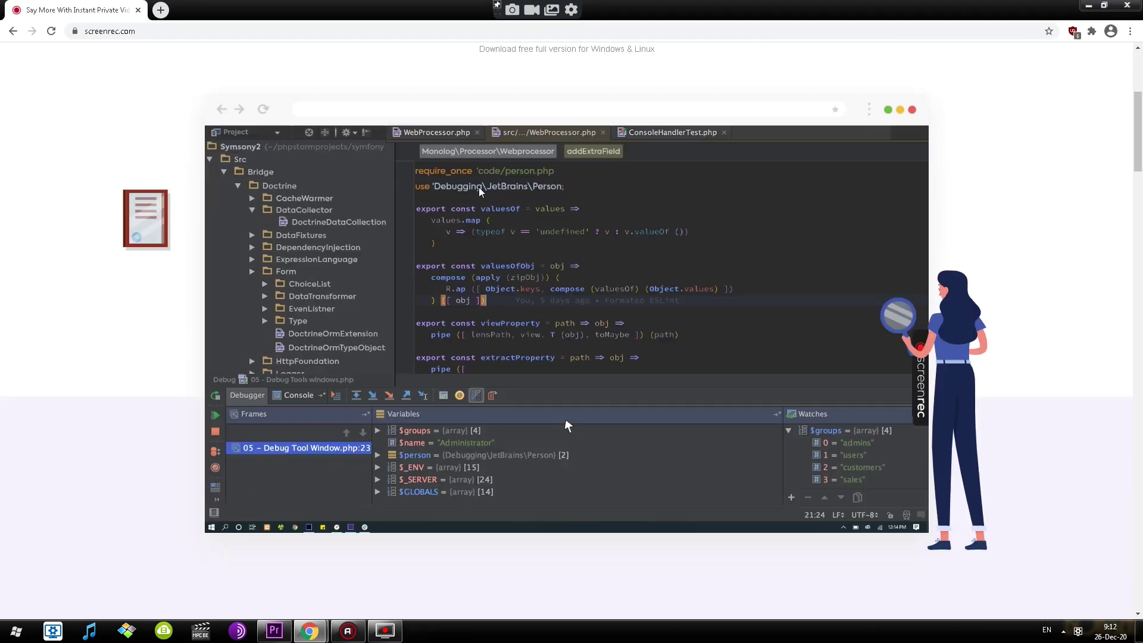
scroll(627, 201, down, 20)
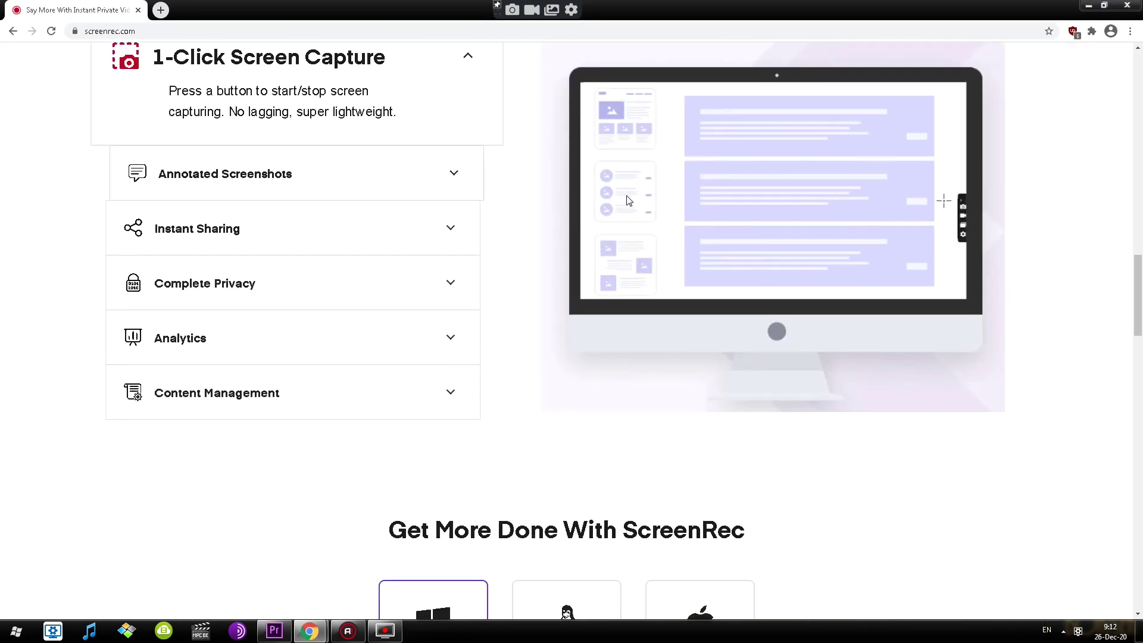
scroll(649, 228, down, 12)
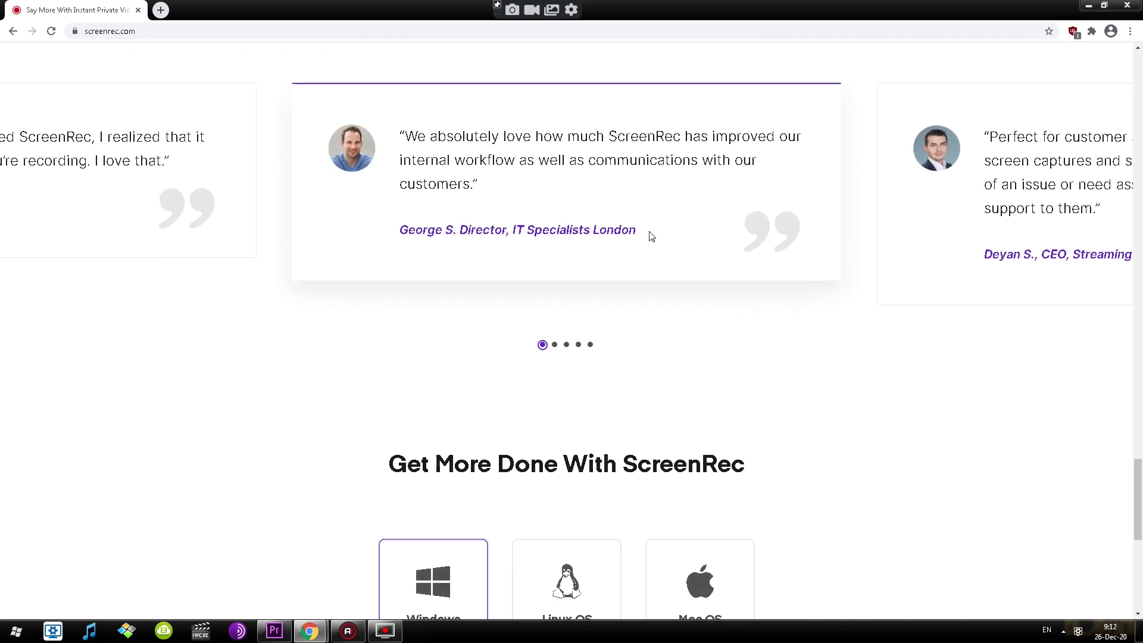
click(925, 438)
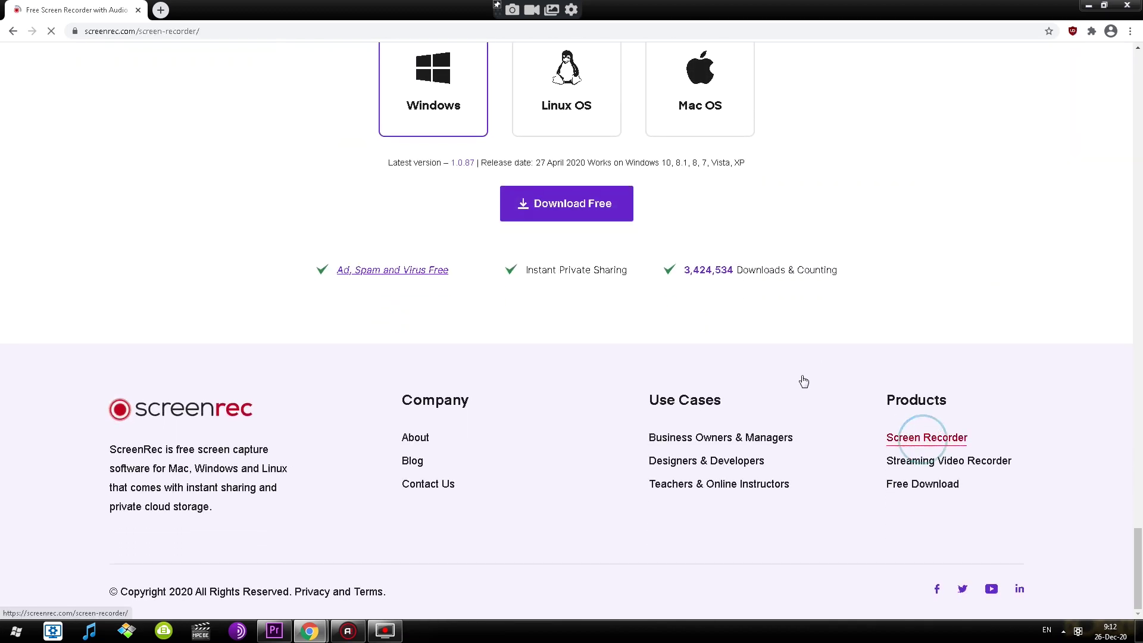
scroll(492, 345, down, 10)
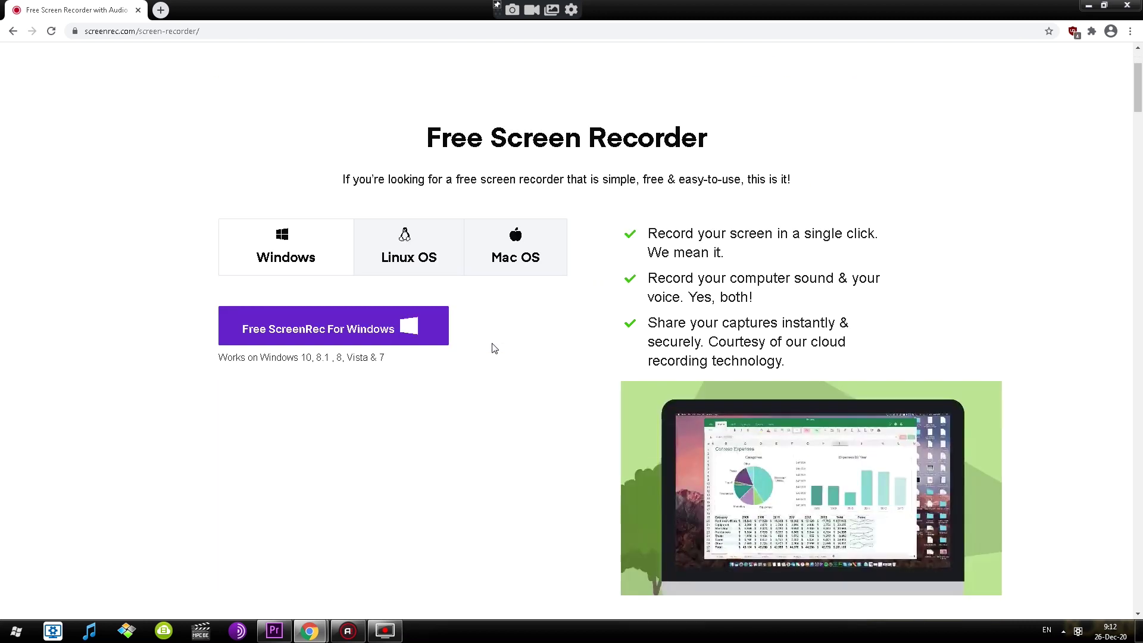
scroll(482, 330, down, 4)
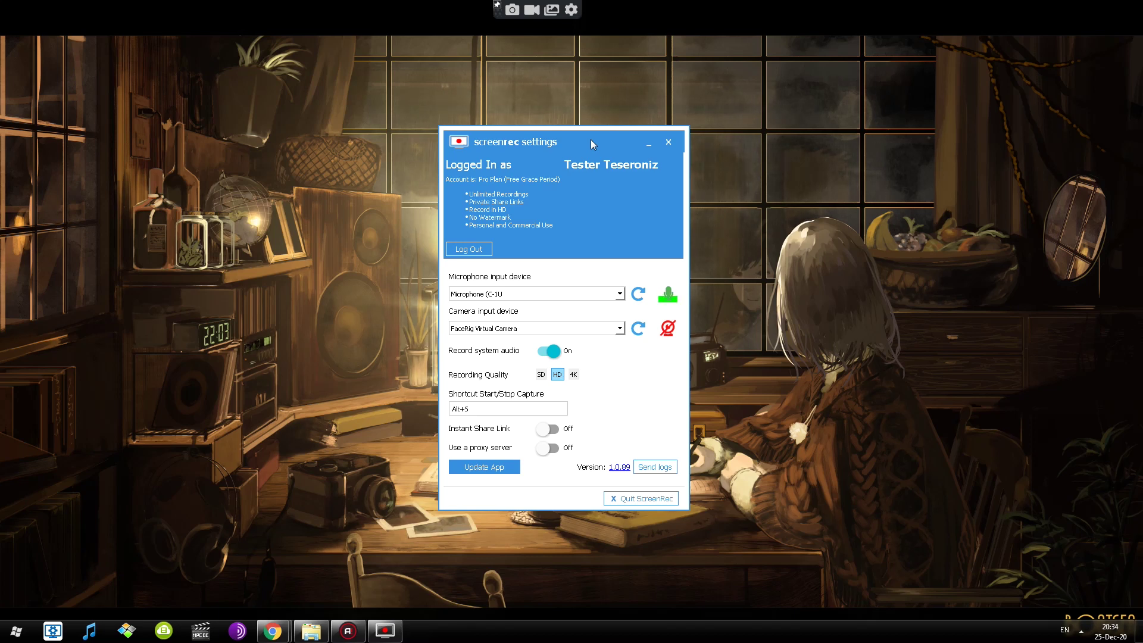
Step: Minimise the recorder settings window to return to the empty desktop
click(649, 143)
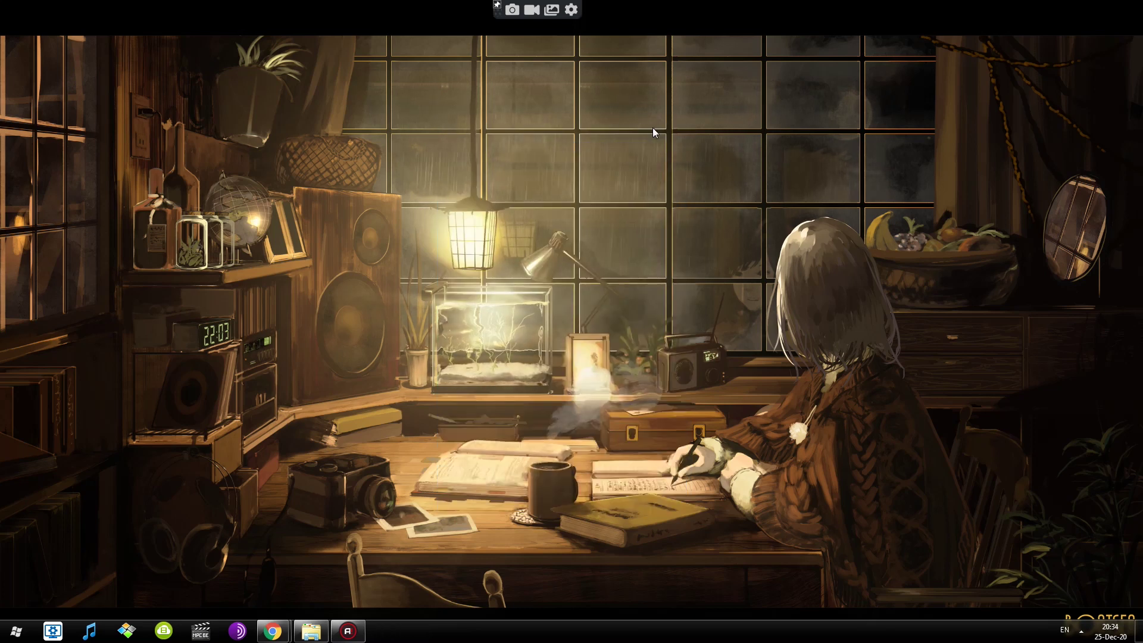